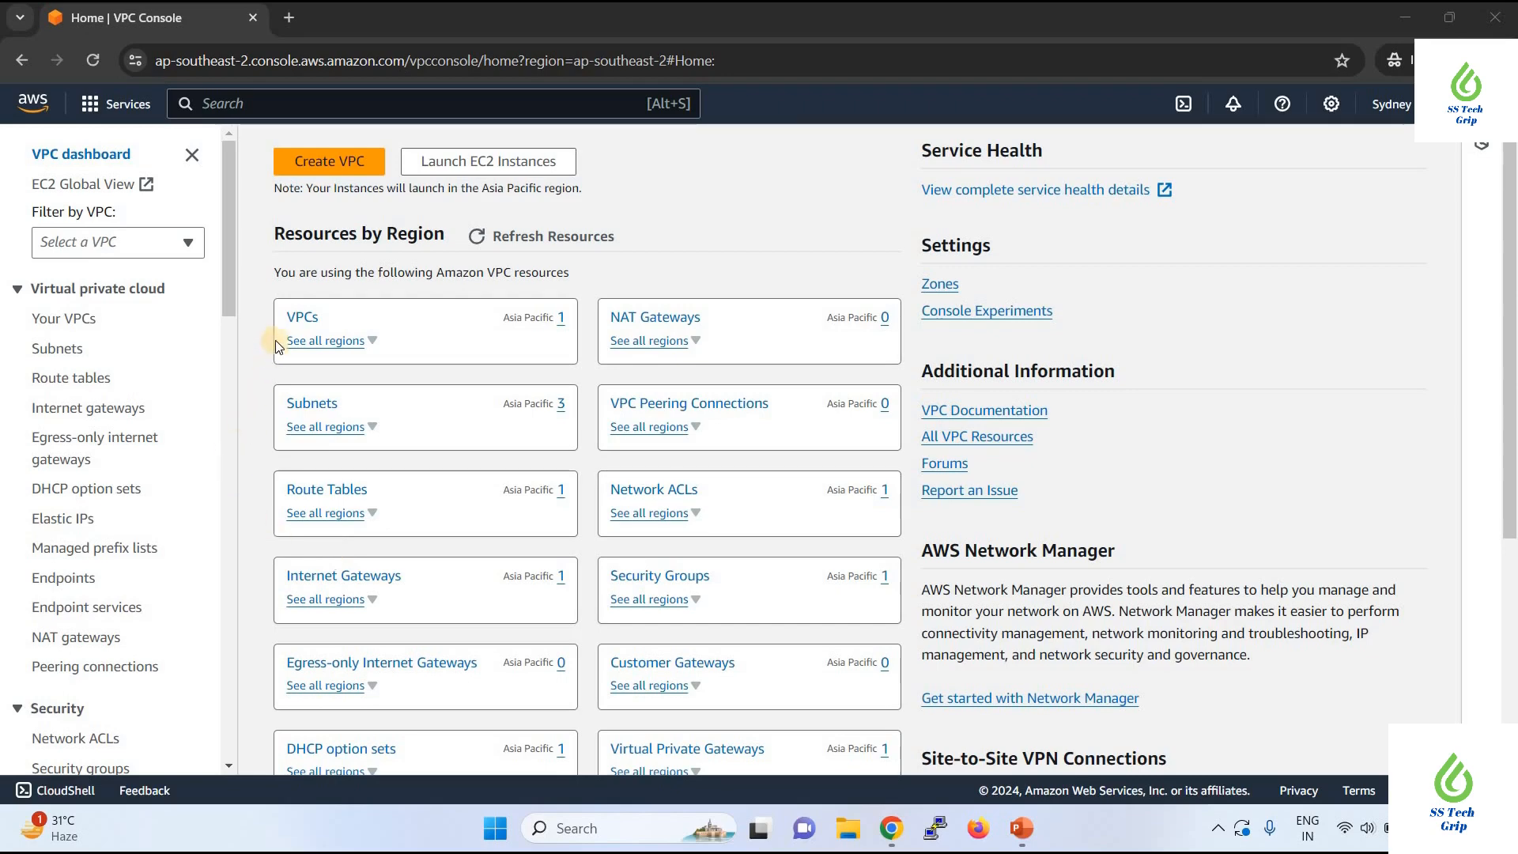
# Find the EC2 service and open its list of running instances.
pyautogui.click(304, 112)
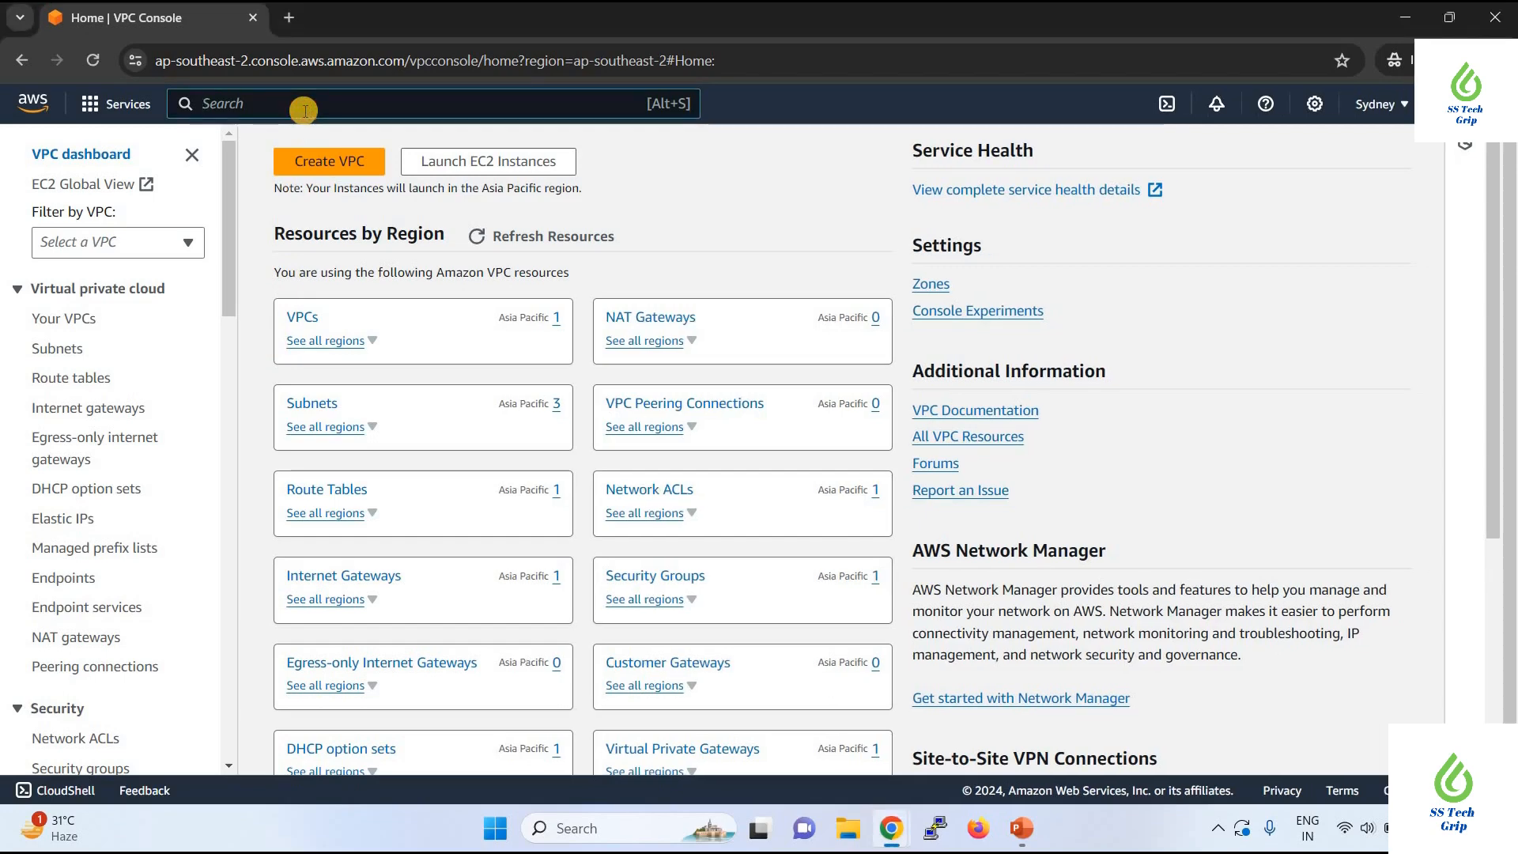
pyautogui.write('ec2')
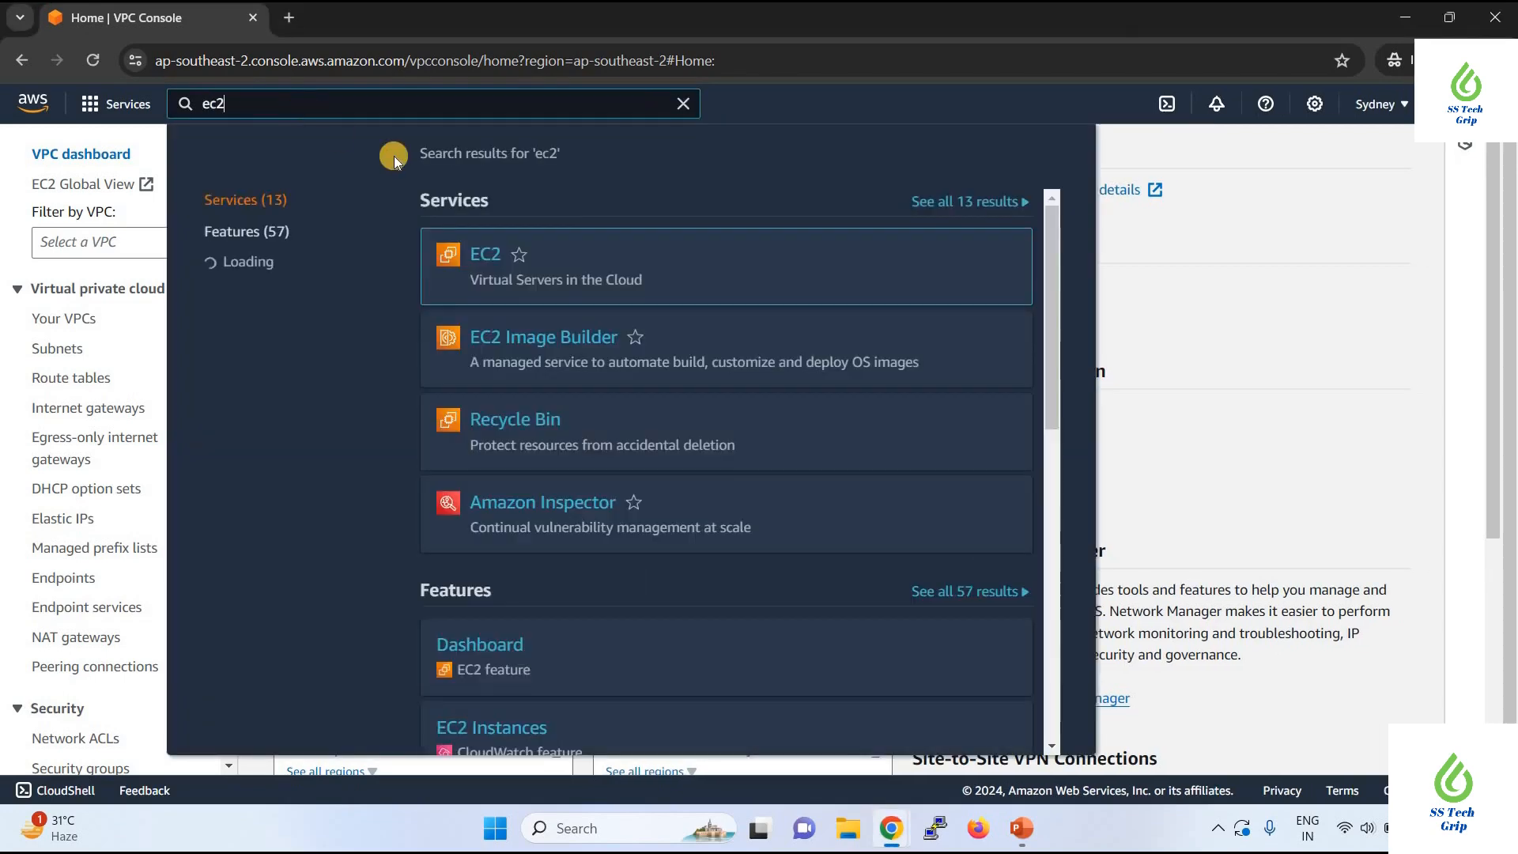
pyautogui.click(489, 256)
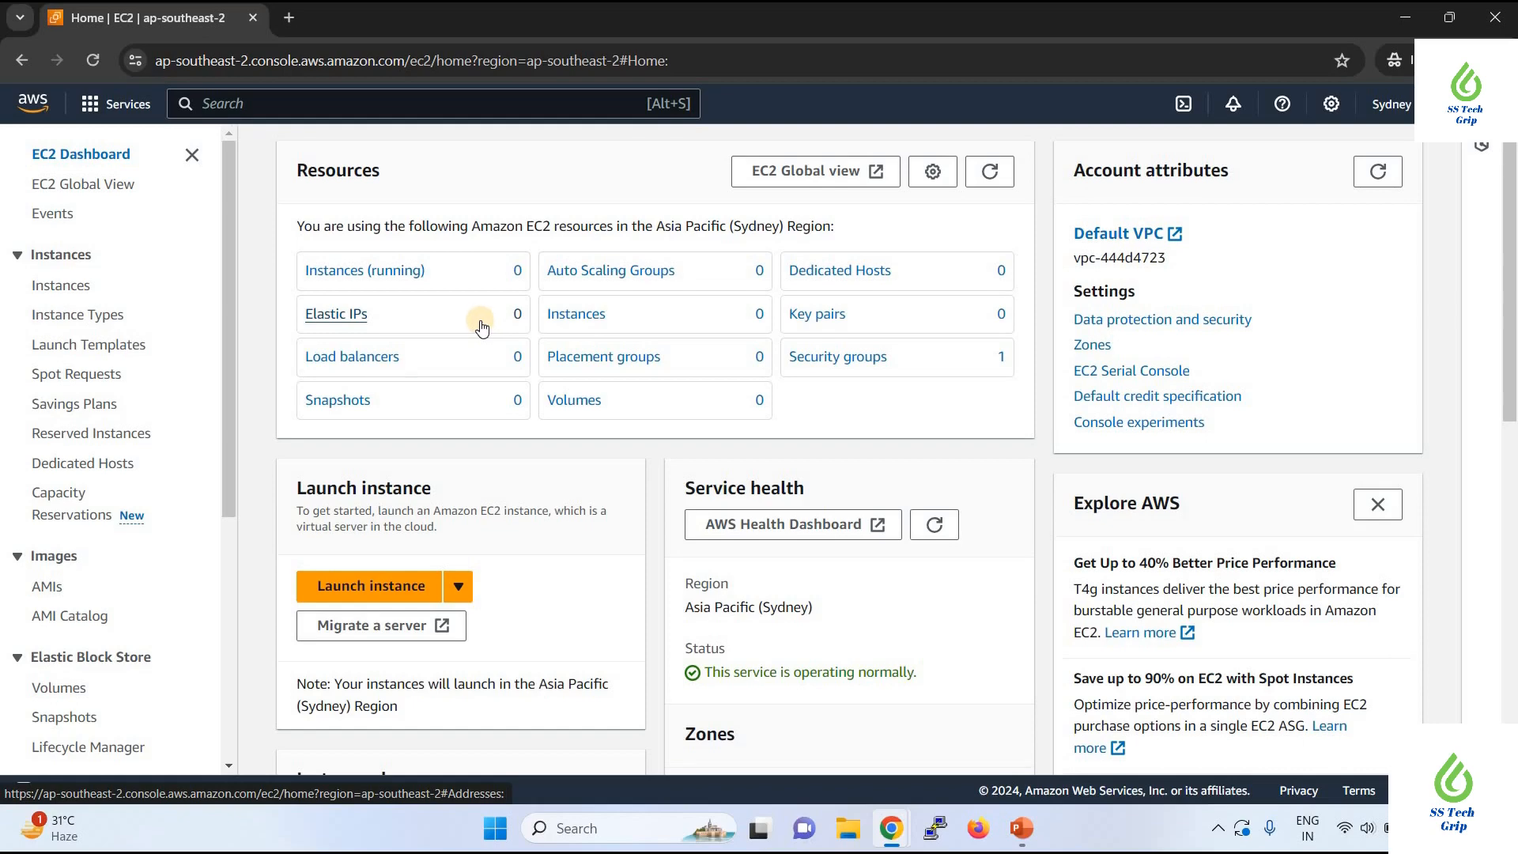
pyautogui.click(376, 273)
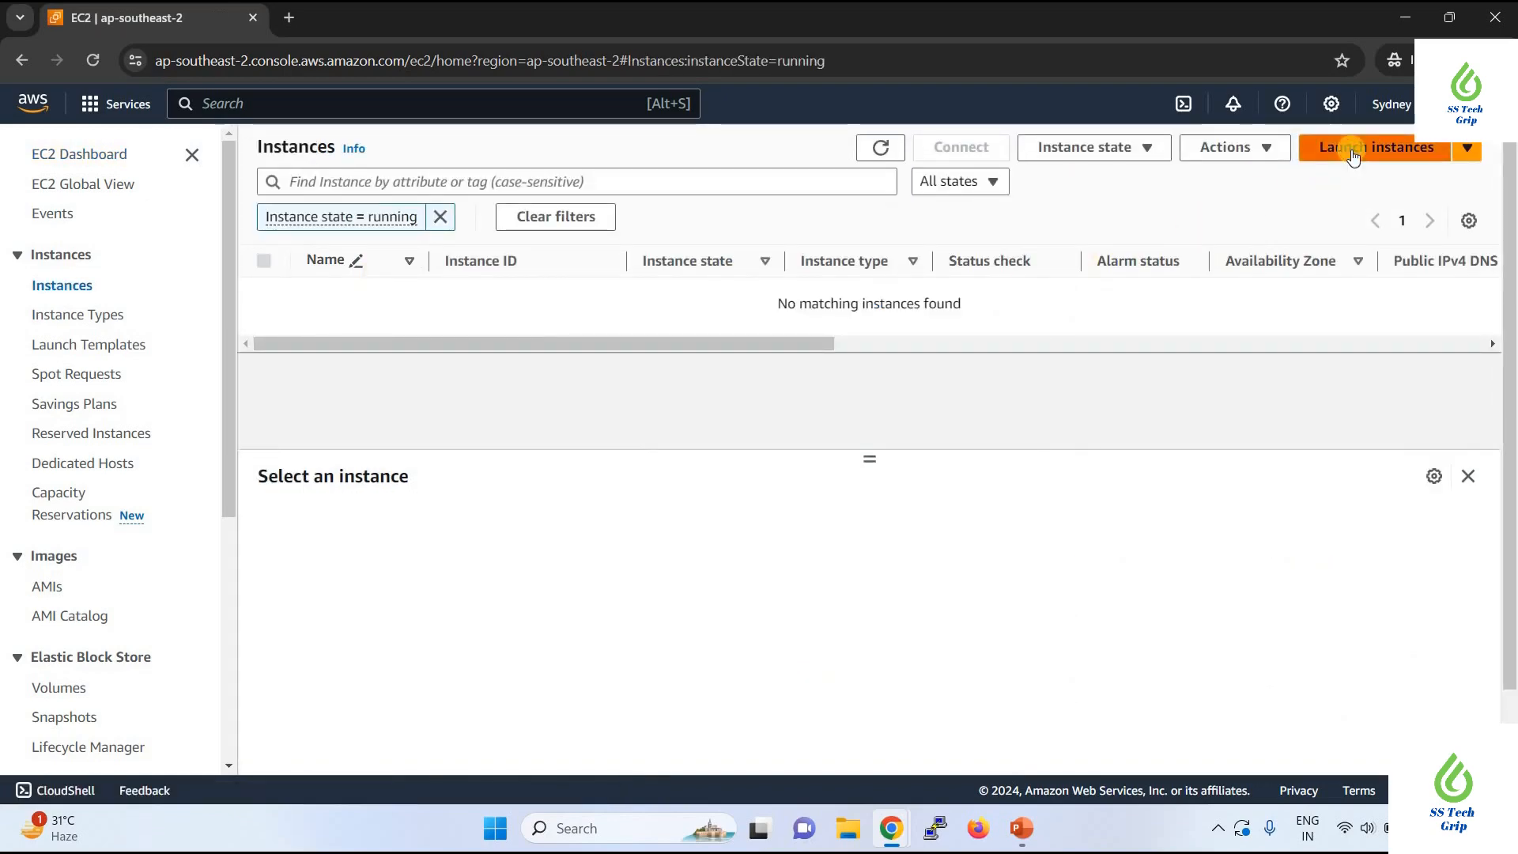
# Begin launching a new instance named testing with the Ubuntu 22.04 LTS machine image.
pyautogui.click(1353, 152)
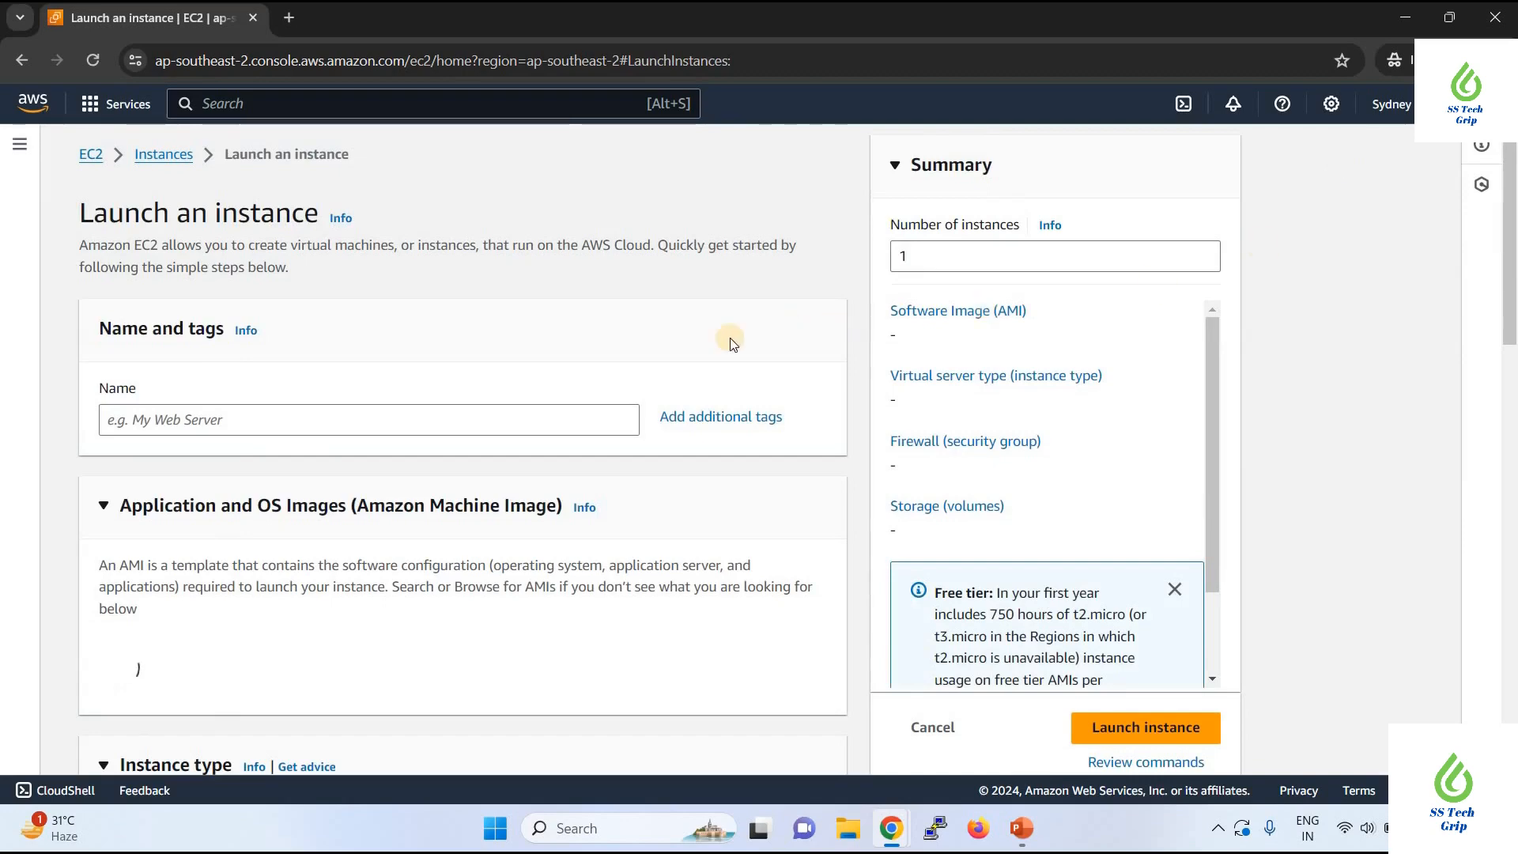
pyautogui.click(479, 420)
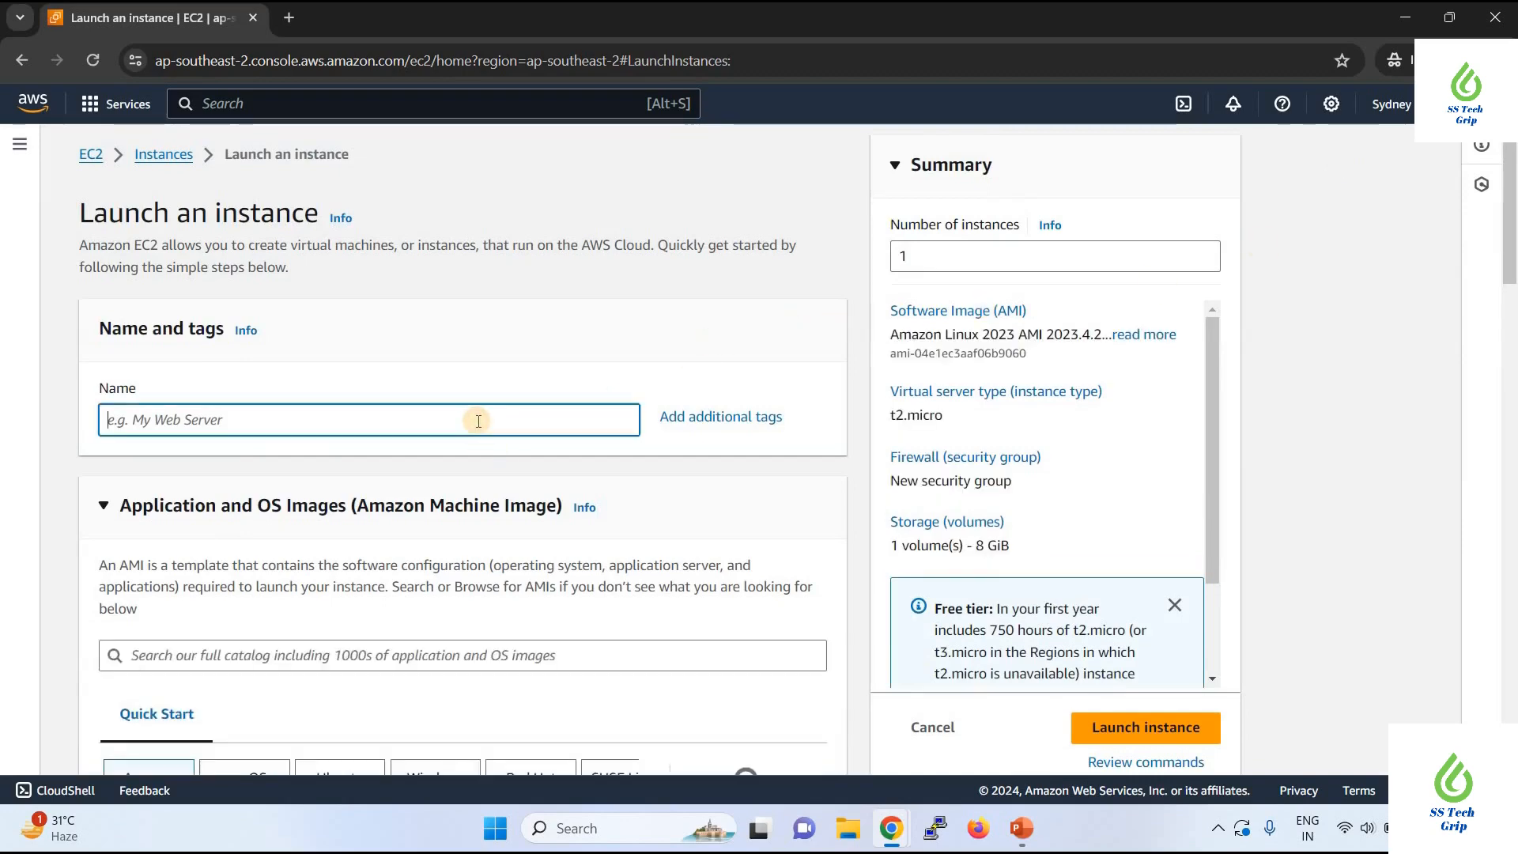
pyautogui.write('testing')
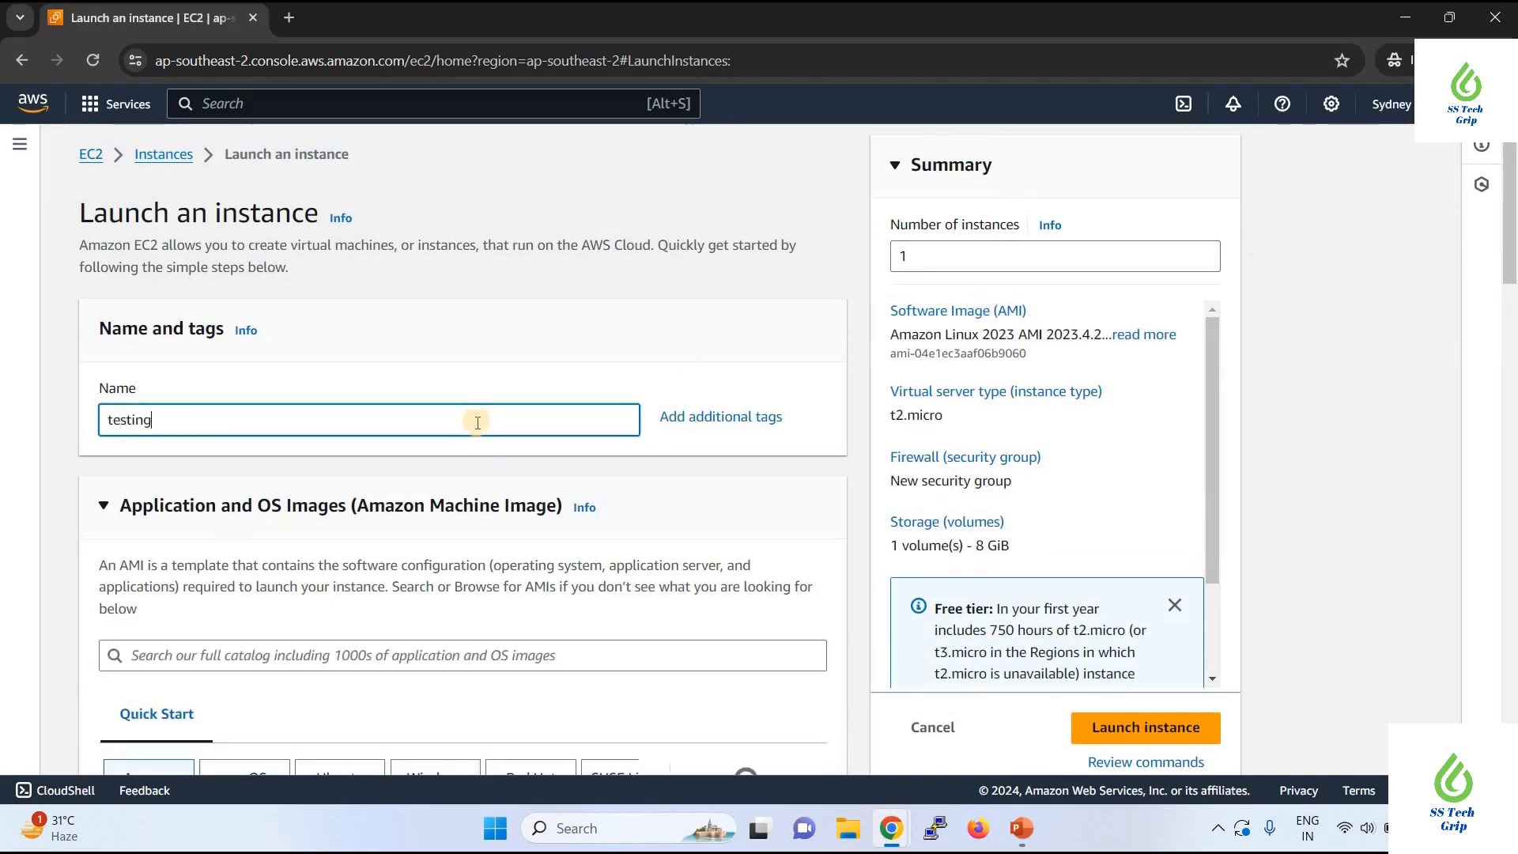
pyautogui.scroll(-8, 477, 422)
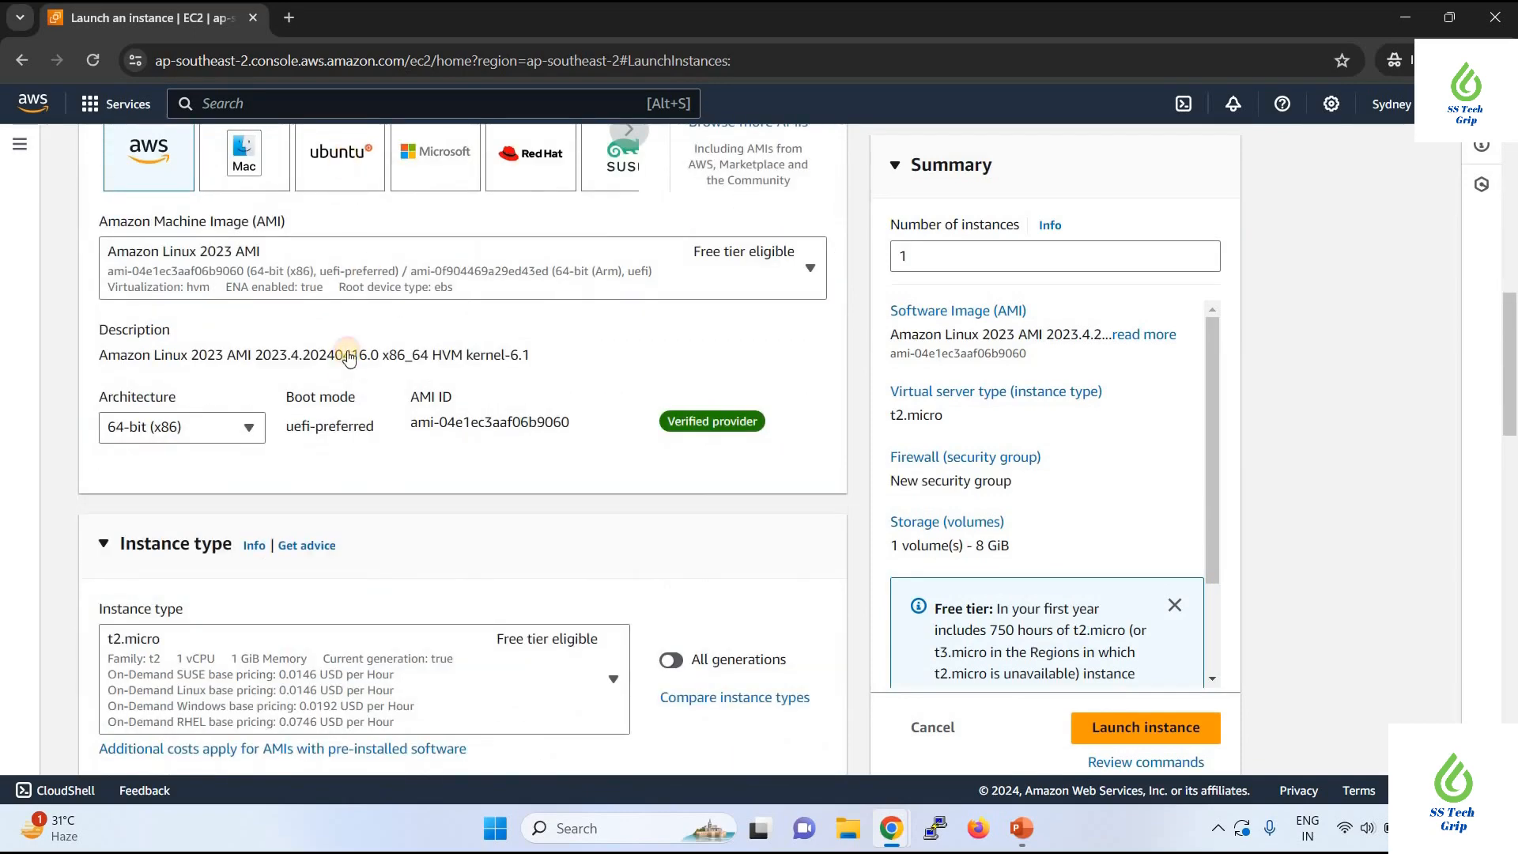
pyautogui.scroll(-5, 533, 511)
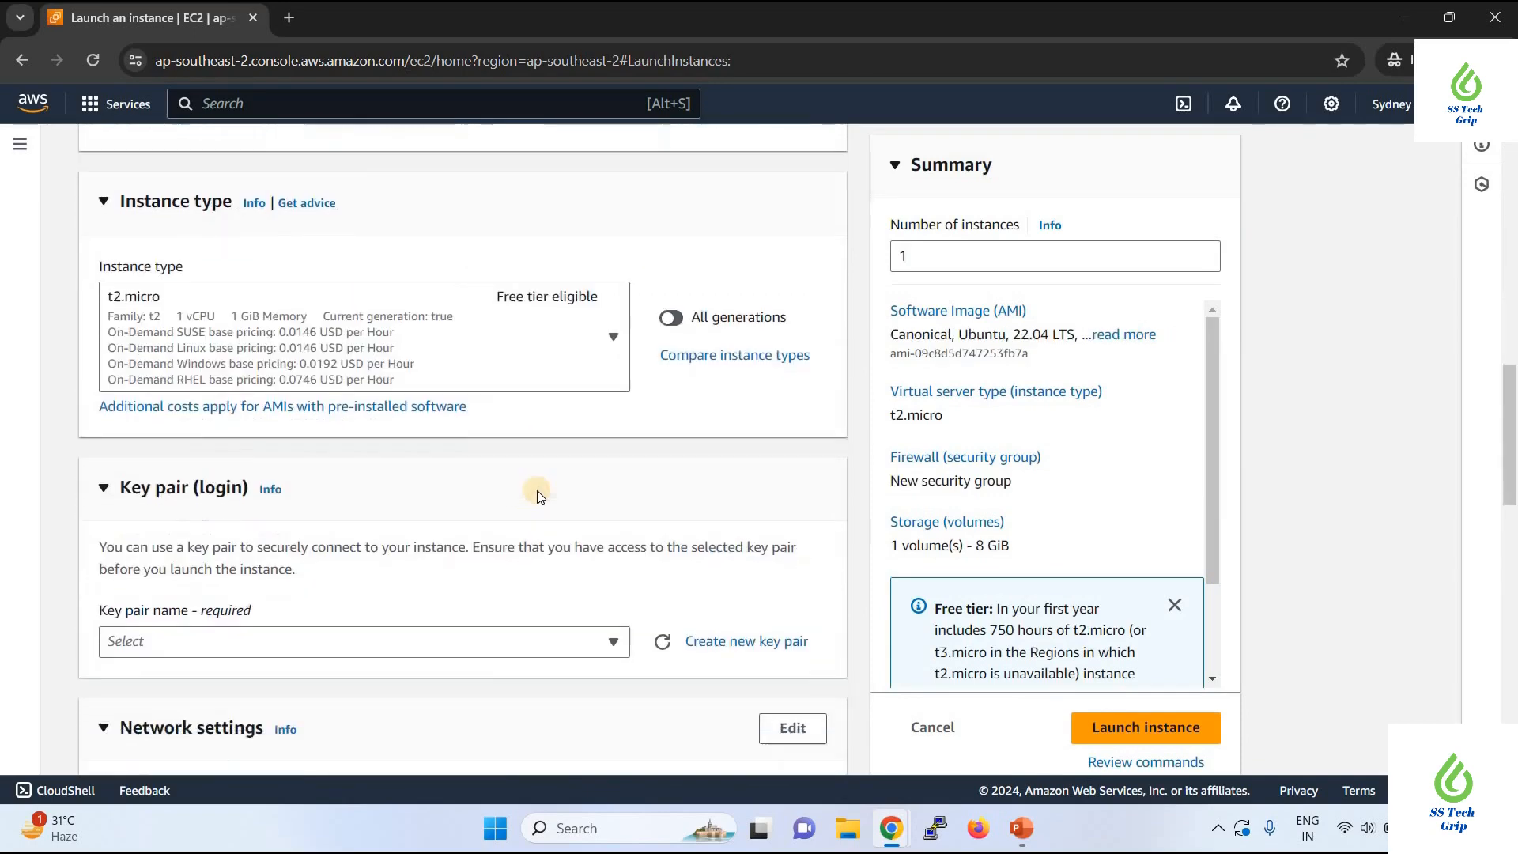
# Create an RSA key pair named key in .ppk format and save its private key file in Downloads.
pyautogui.click(425, 497)
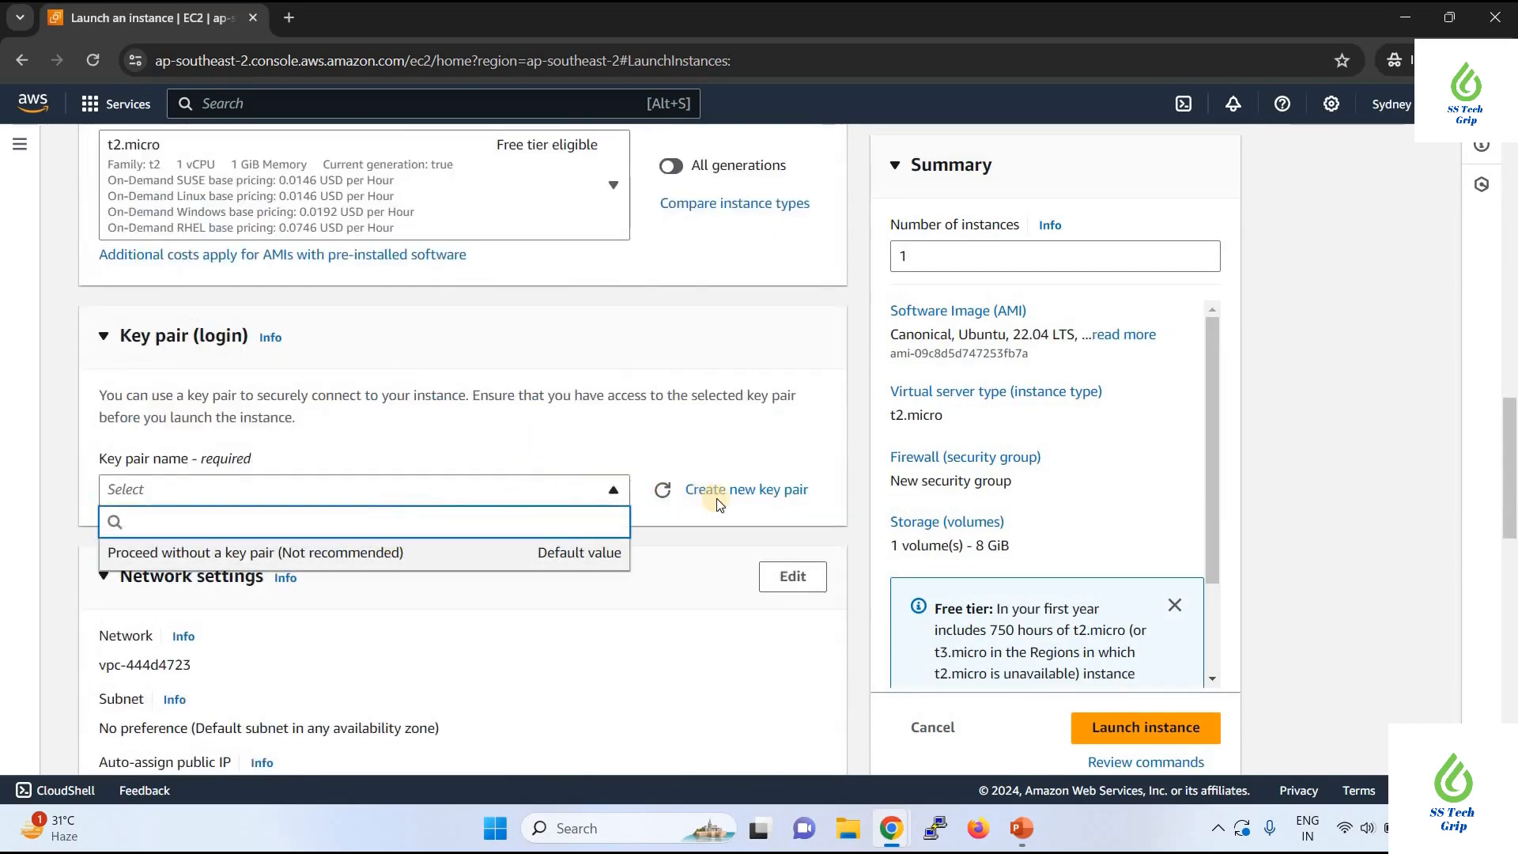
pyautogui.click(748, 489)
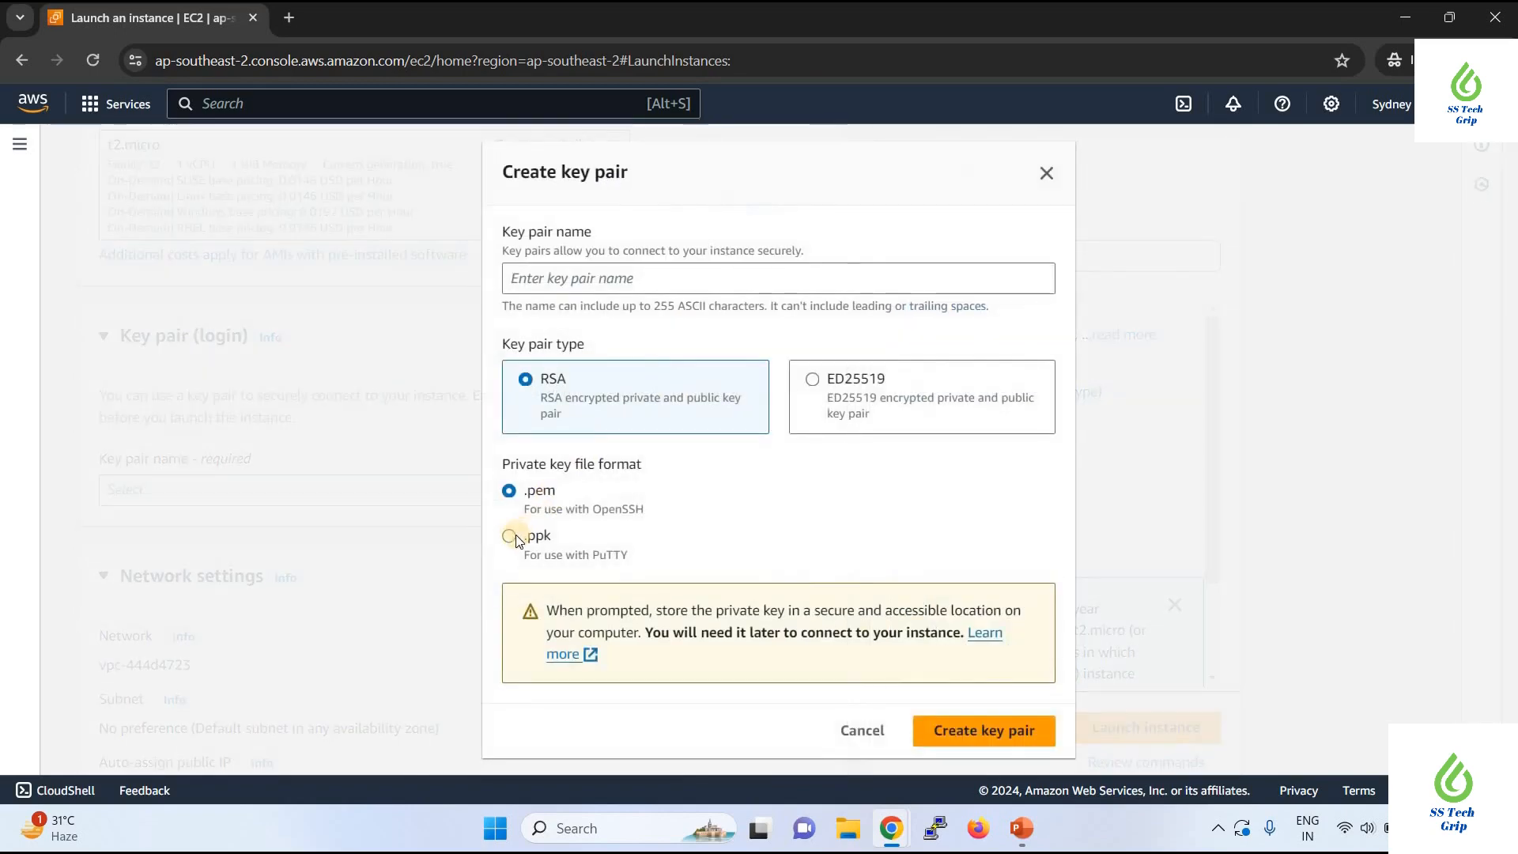
pyautogui.click(514, 538)
pyautogui.click(618, 287)
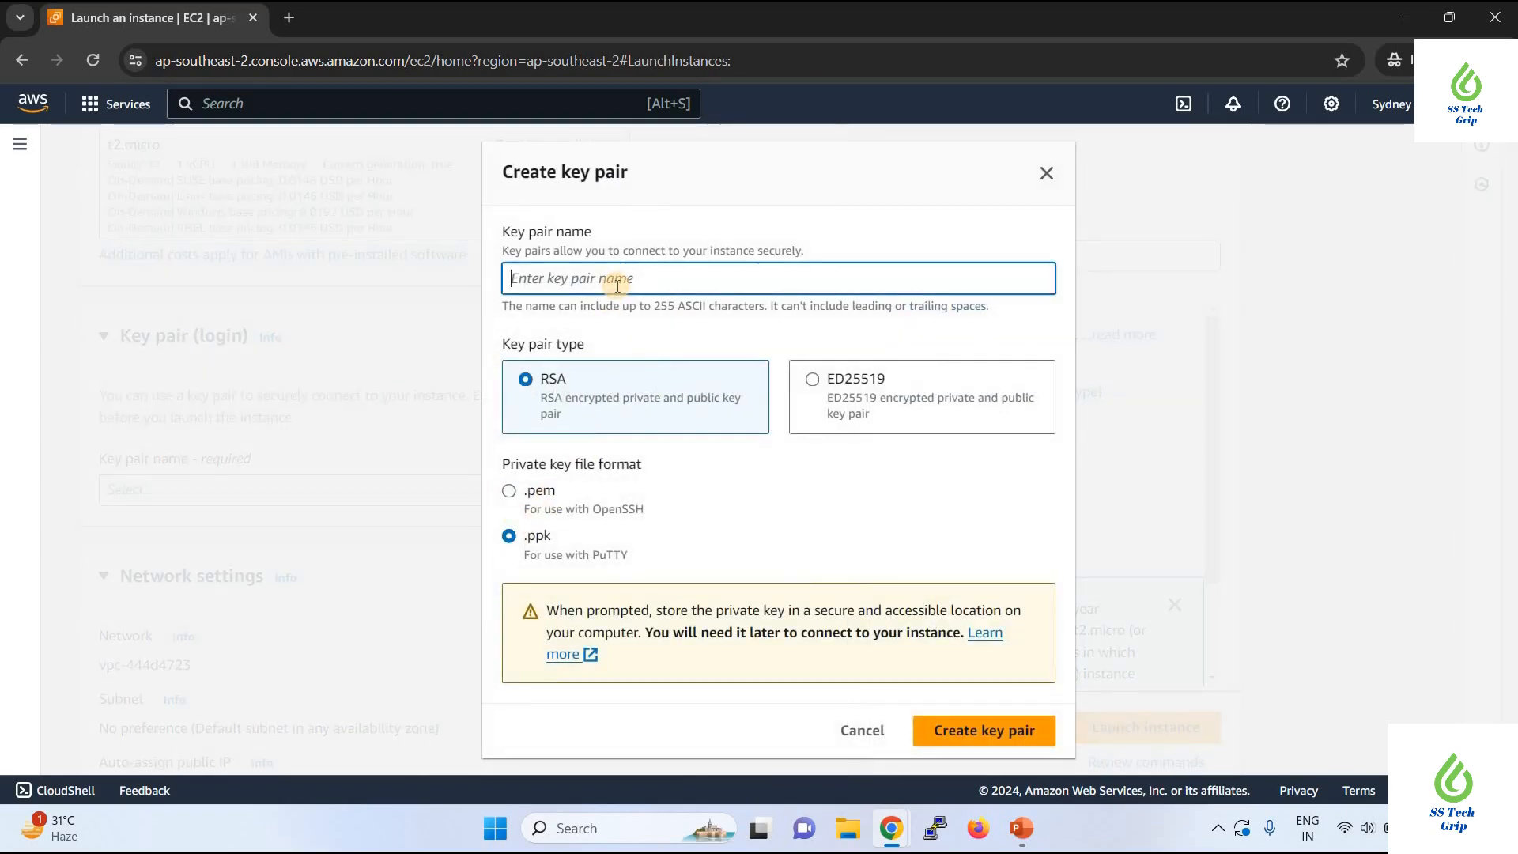
pyautogui.write('key')
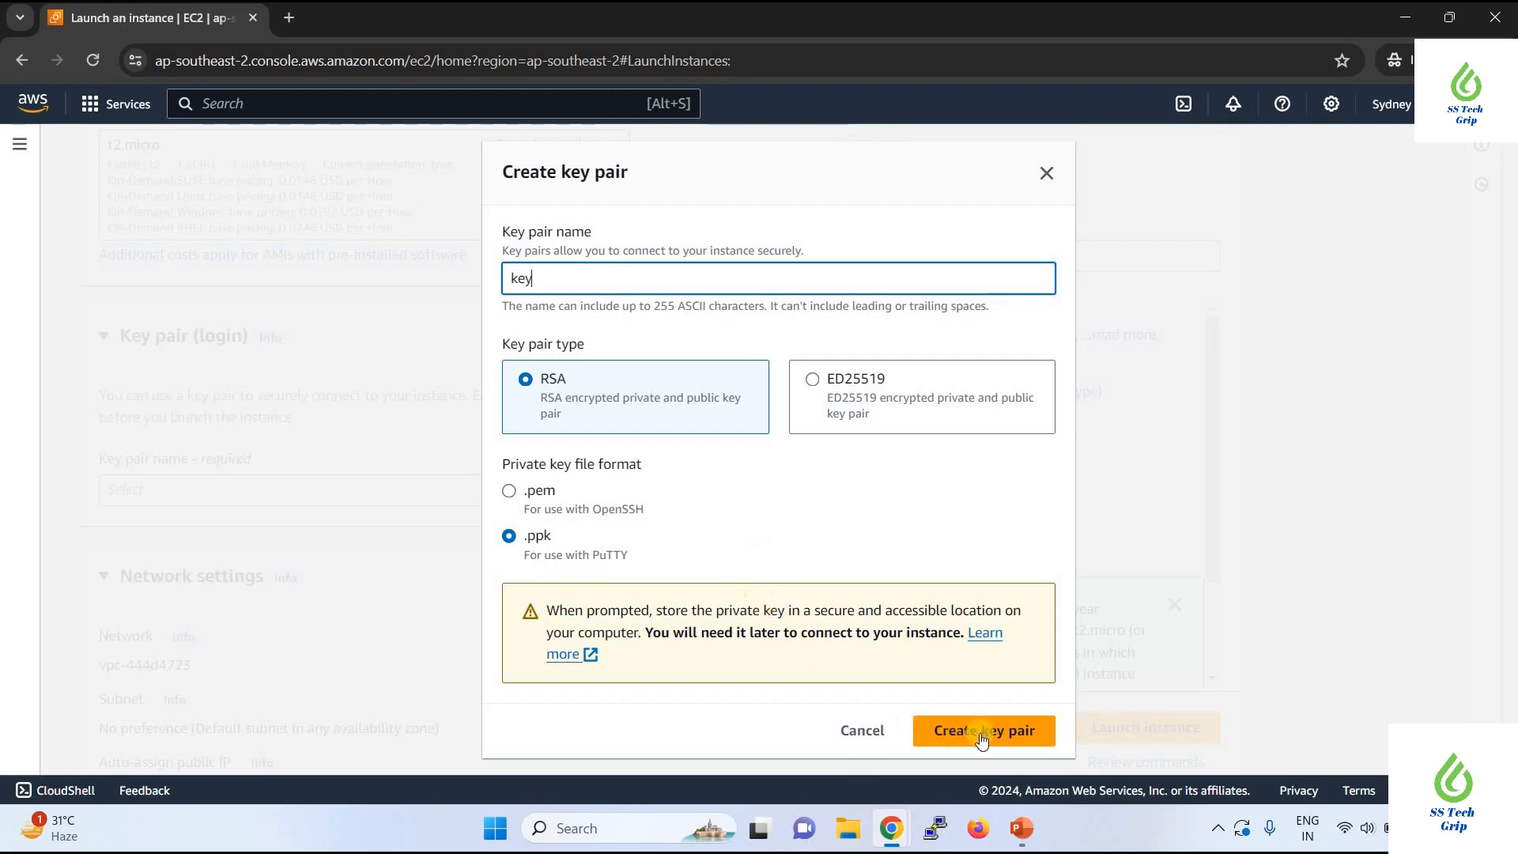
pyautogui.click(983, 732)
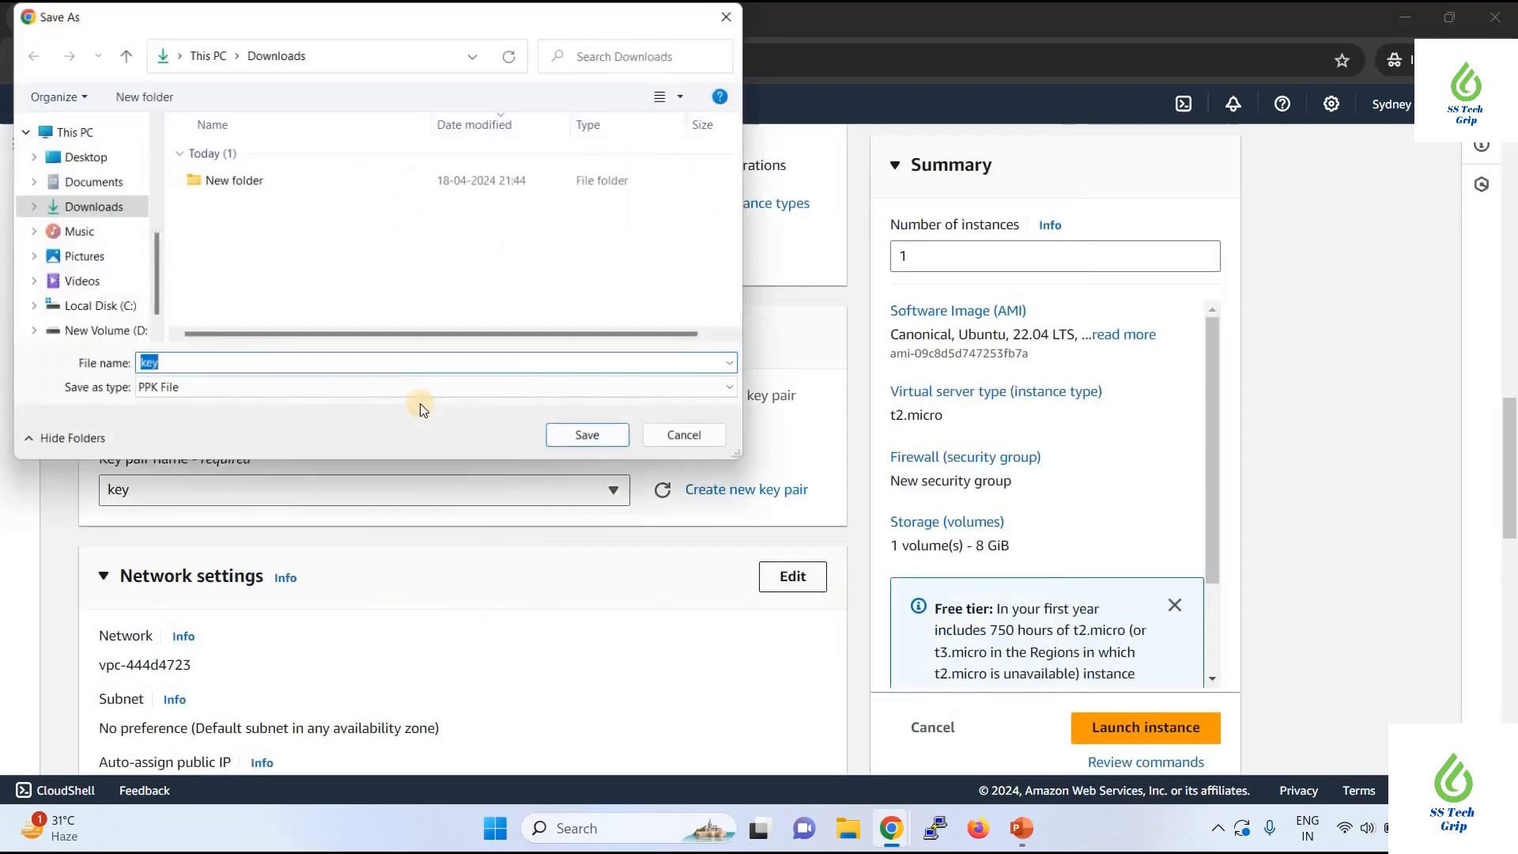
pyautogui.click(593, 439)
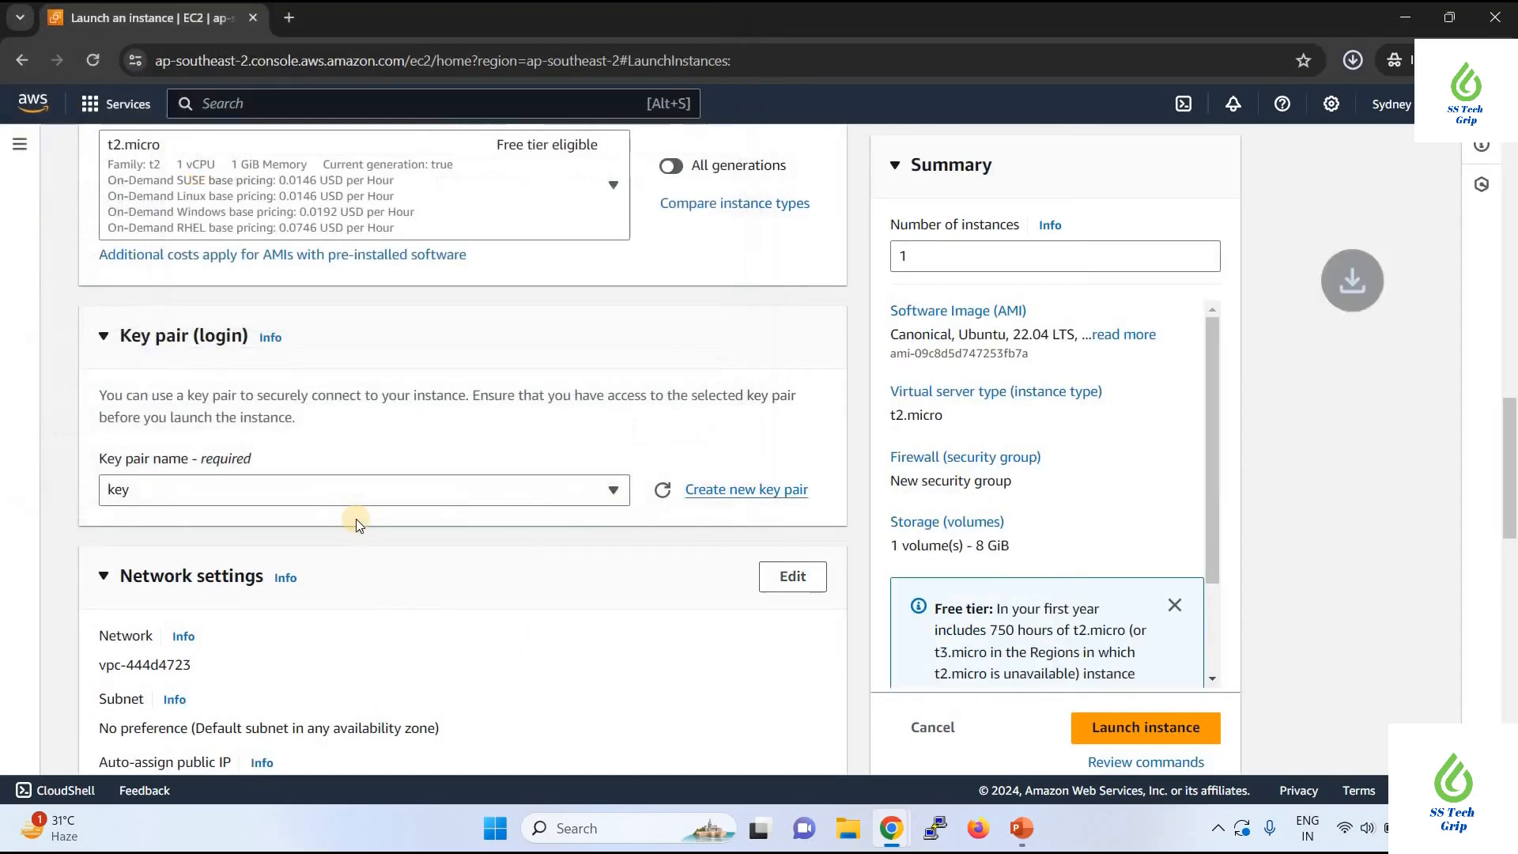
# Launch the instance with a new security group allowing SSH from anywhere and 8 GiB of gp2 storage.
pyautogui.scroll(-3, 356, 519)
pyautogui.scroll(-2, 356, 518)
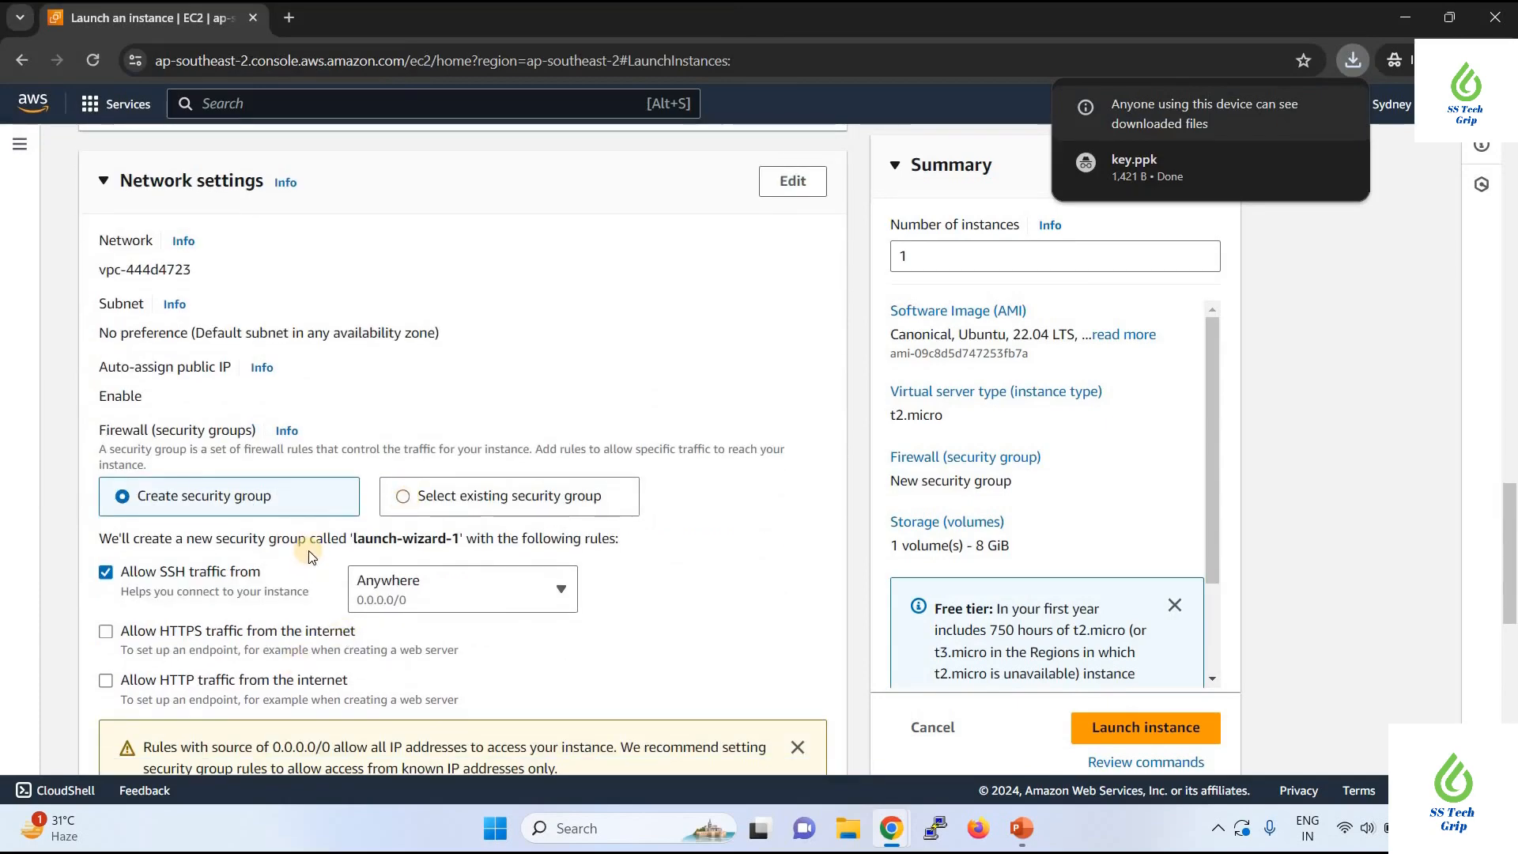
pyautogui.scroll(-4, 309, 556)
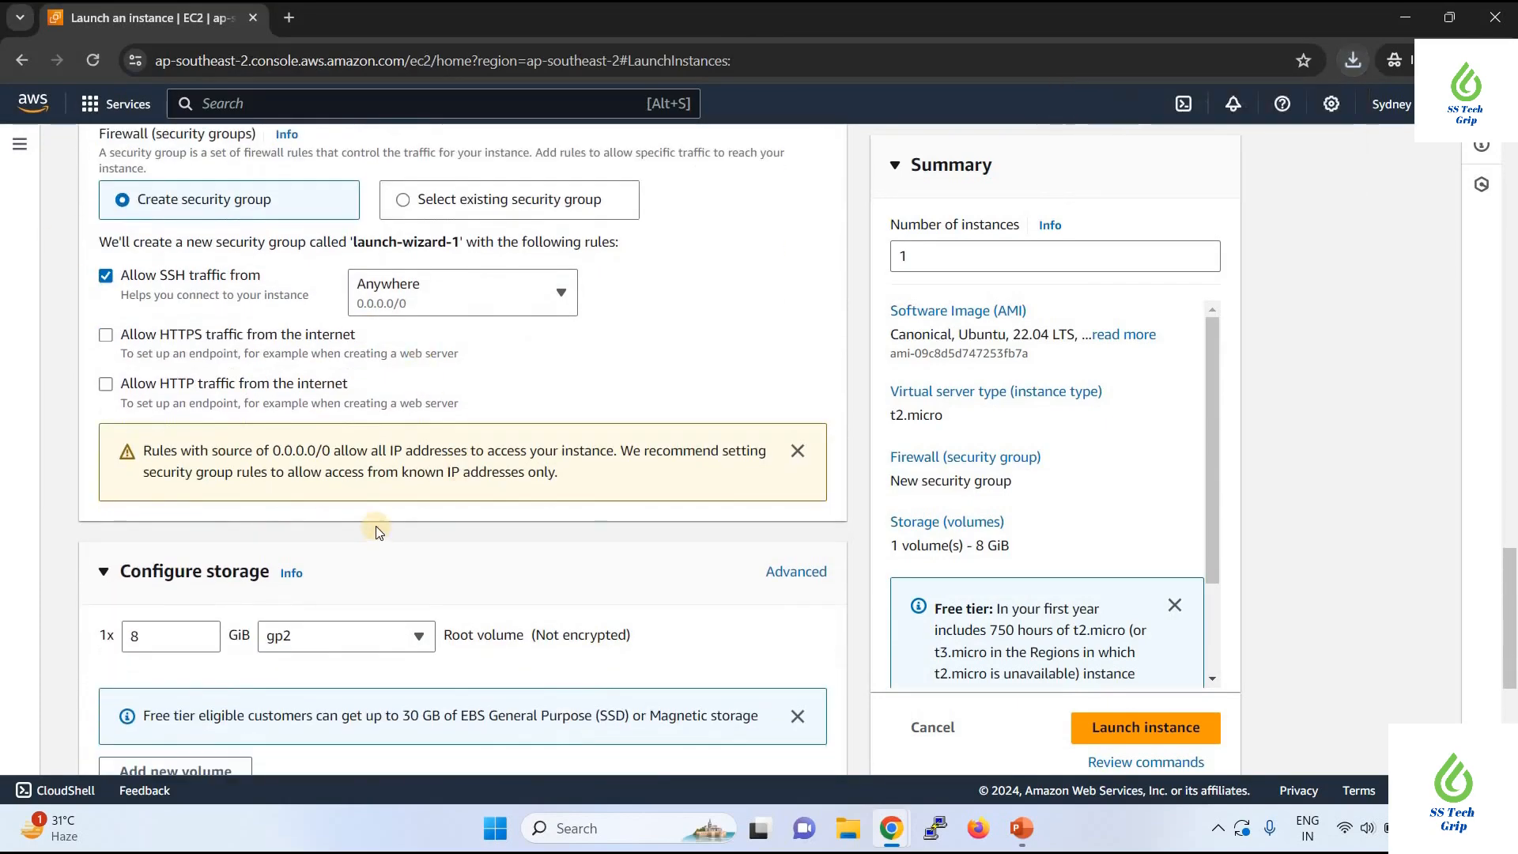
pyautogui.scroll(-5, 377, 524)
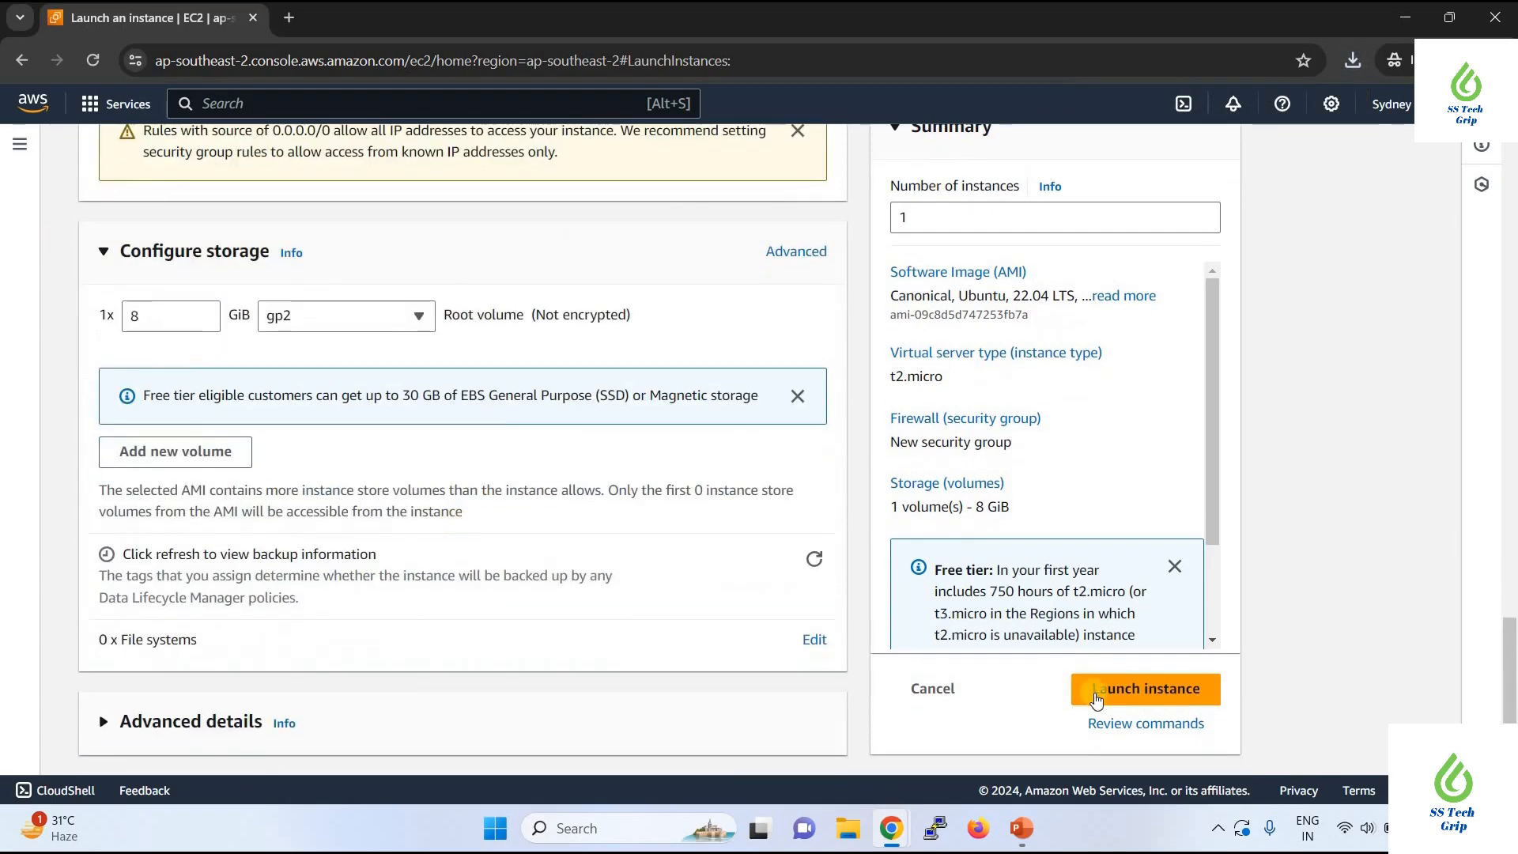
pyautogui.click(1095, 699)
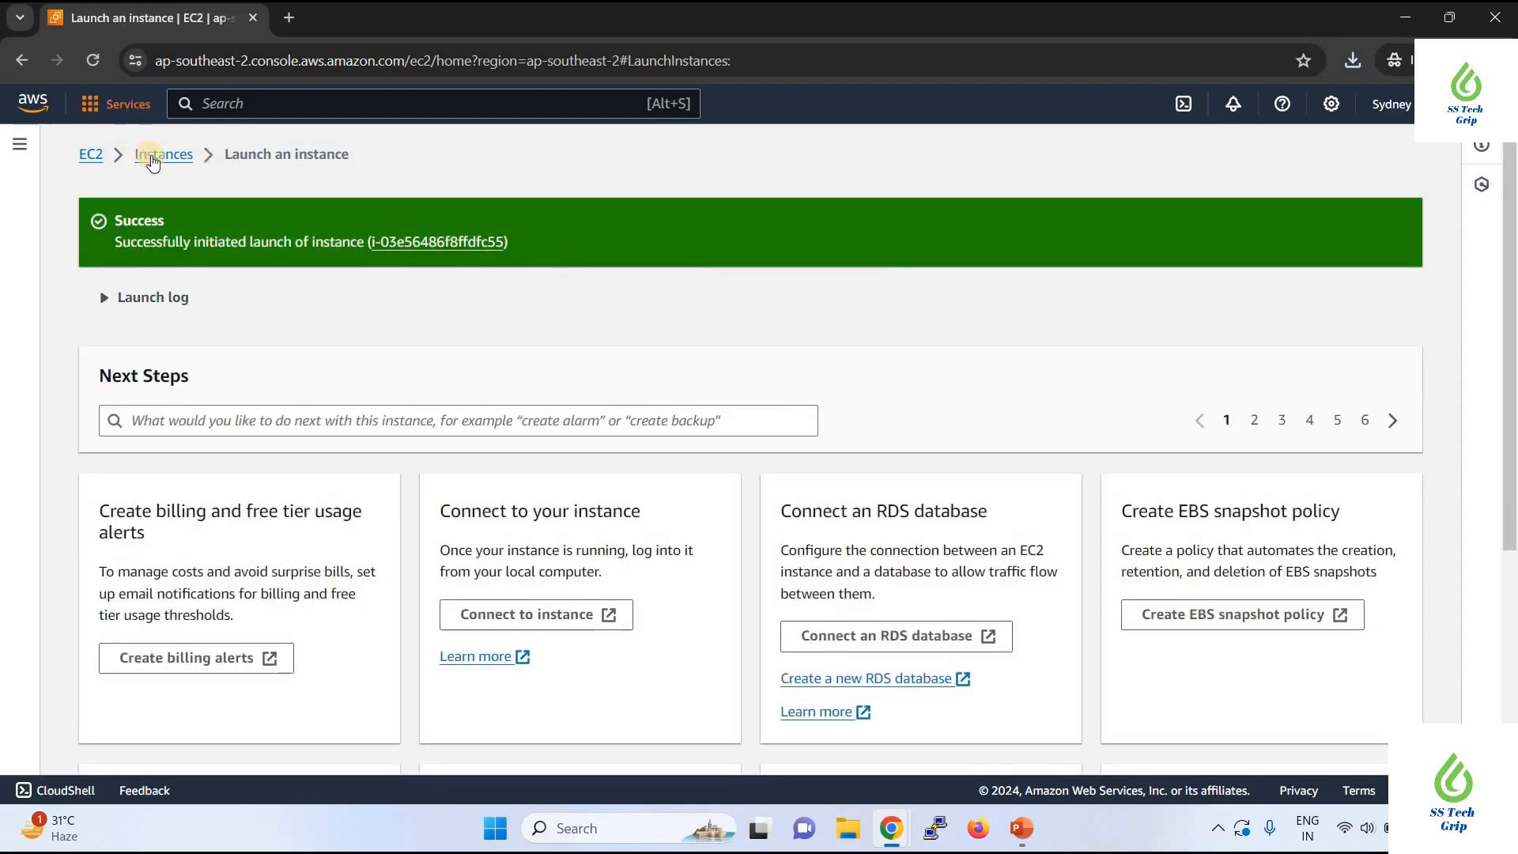
# Copy the testing instance's public IPv4 address from its details and paste it into a blank Notepad++ document.
pyautogui.click(150, 154)
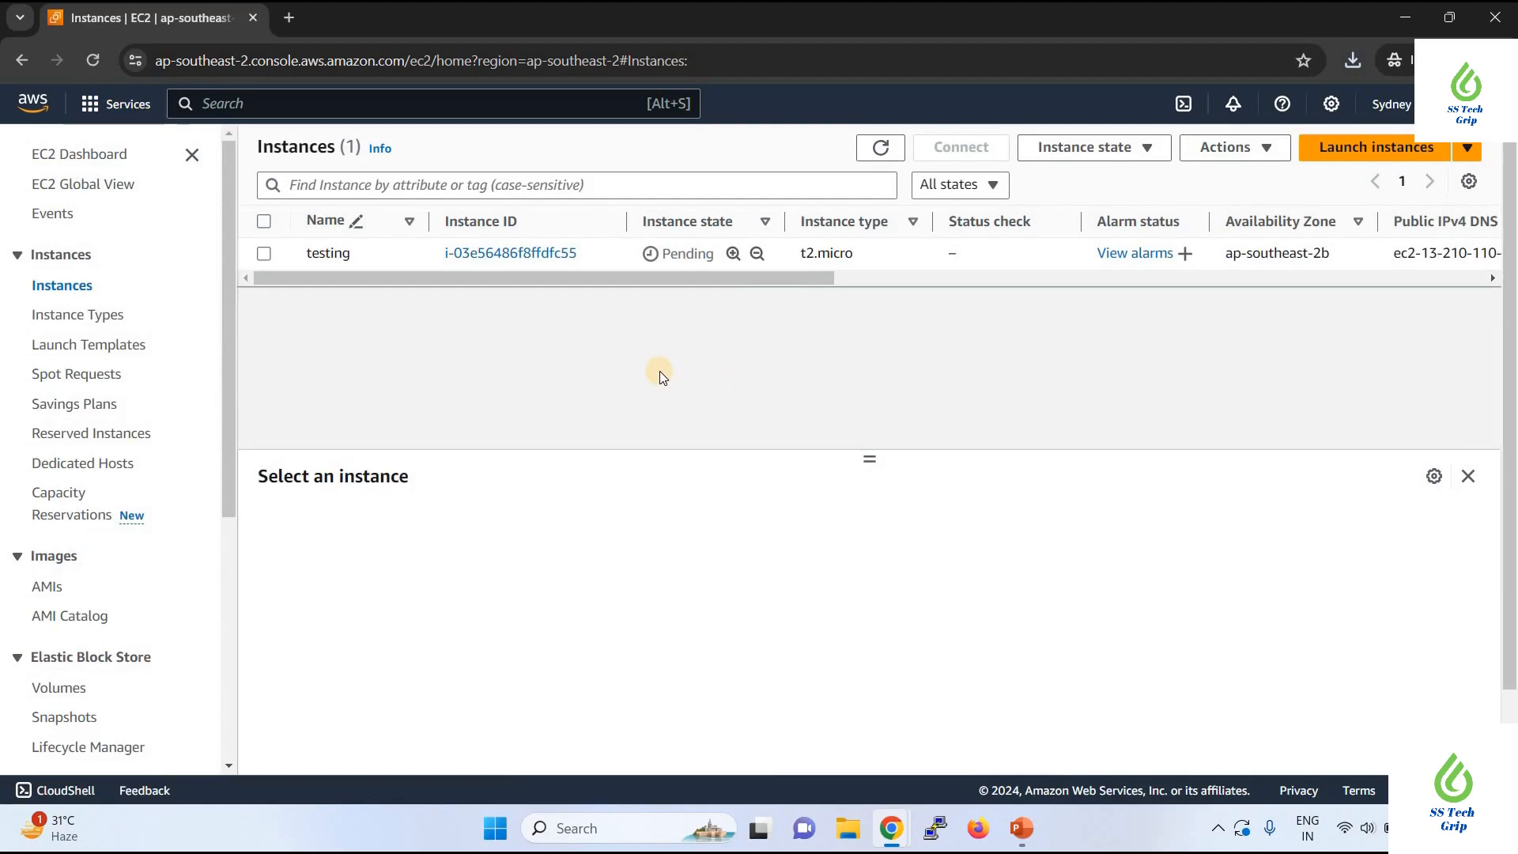
pyautogui.click(266, 252)
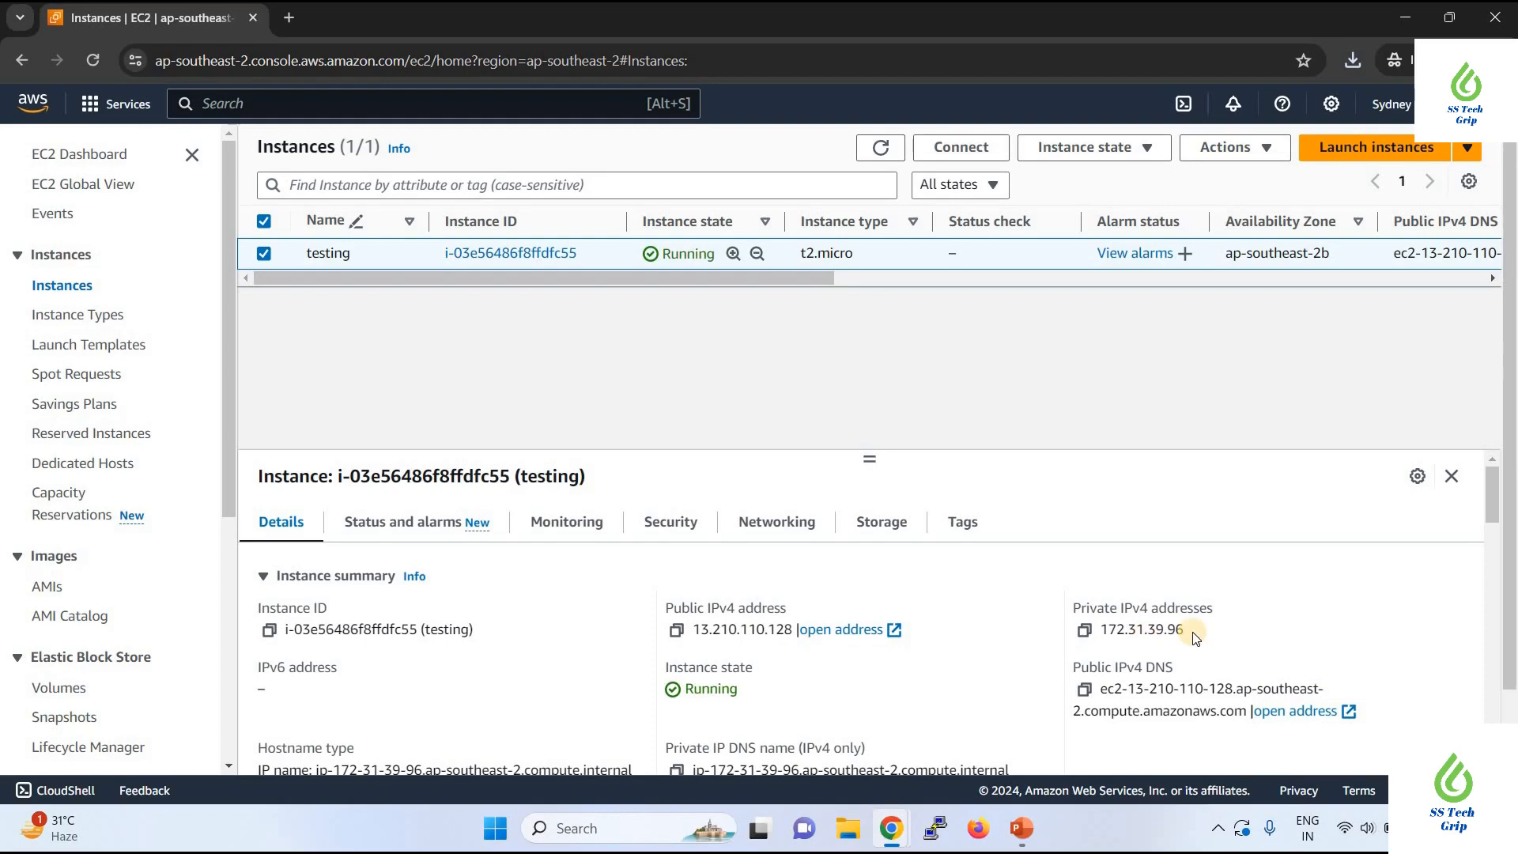
pyautogui.click(676, 630)
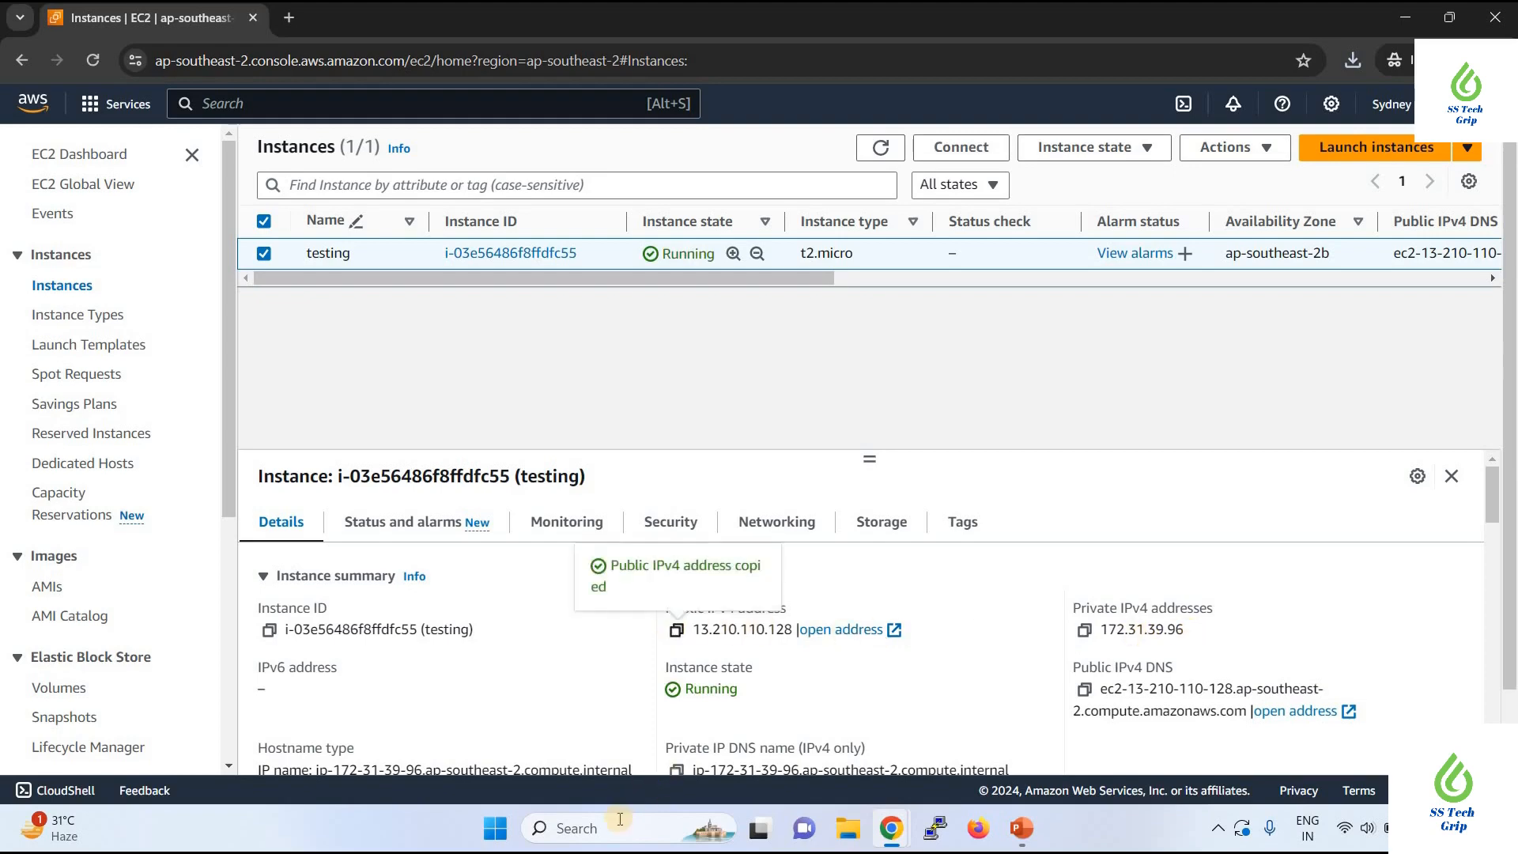
pyautogui.click(620, 819)
pyautogui.write('n')
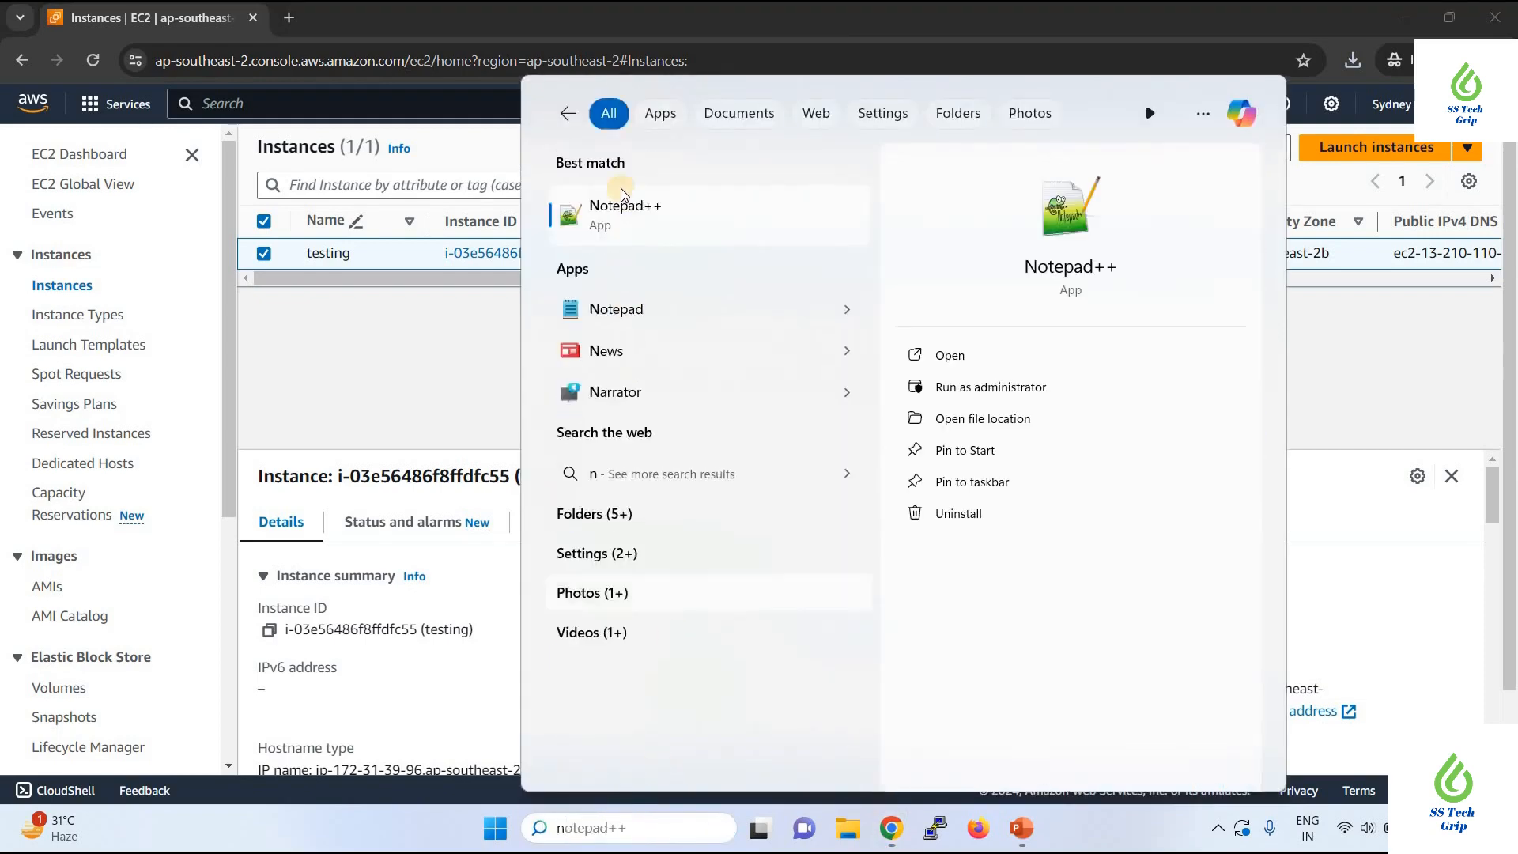
pyautogui.click(623, 241)
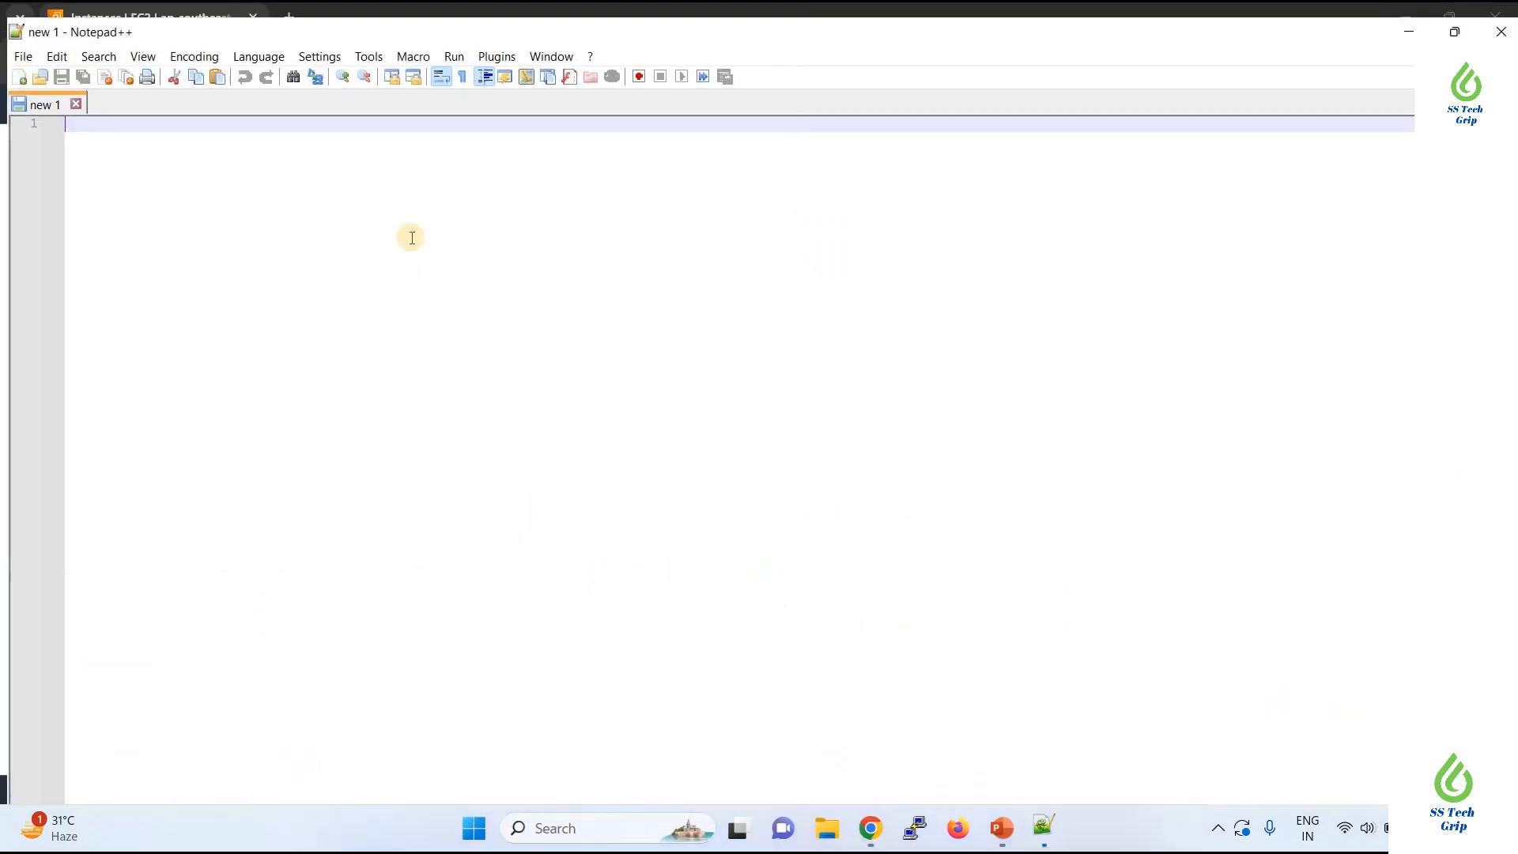
pyautogui.hotkey('ctrl', 'v')
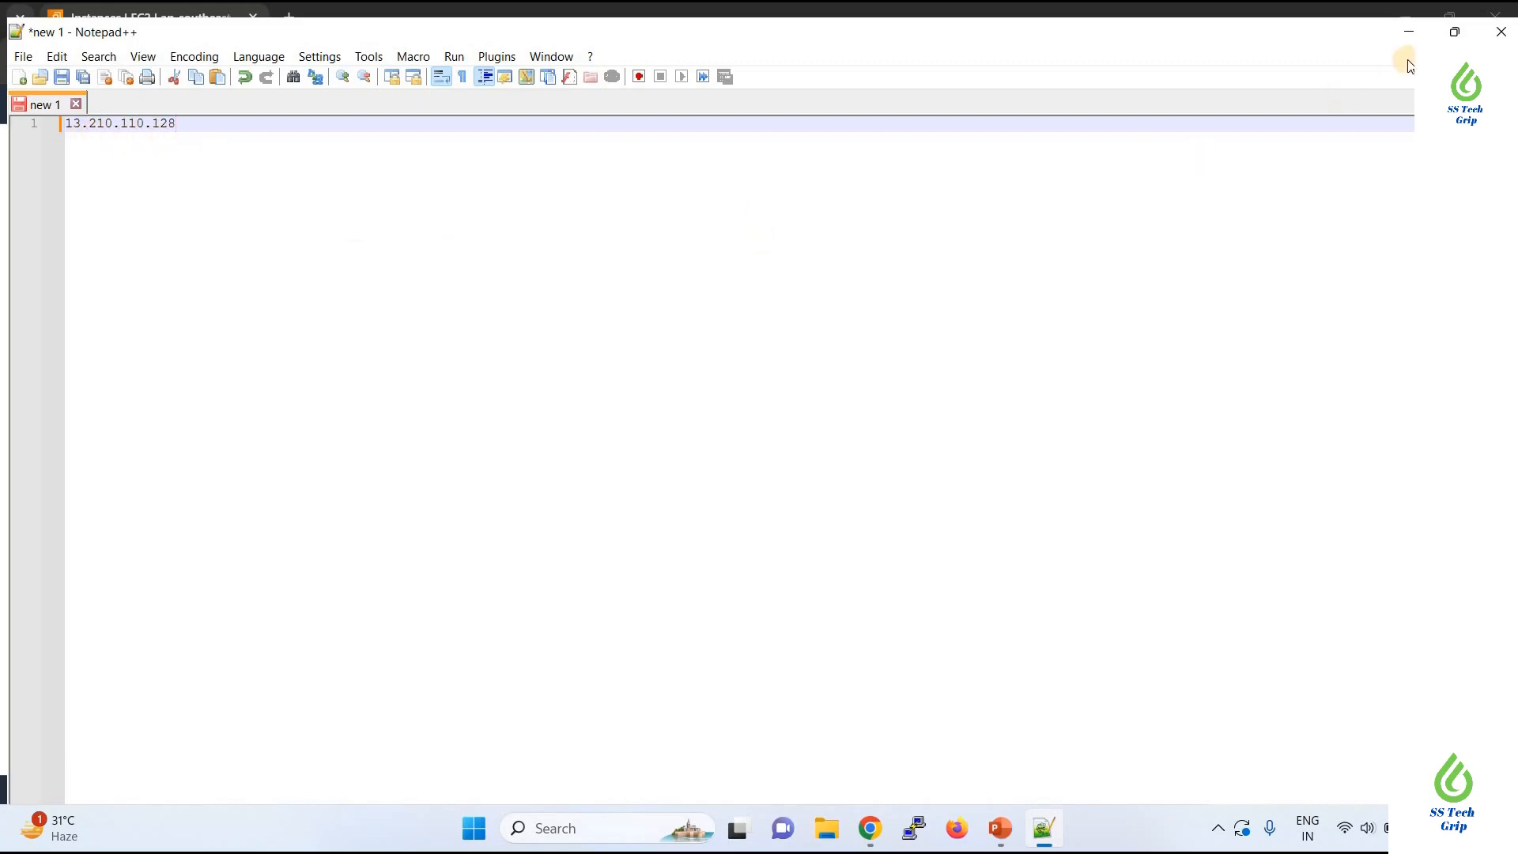
# Switch back to the EC2 console in Chrome and stop the testing instance.
pyautogui.hotkey('alt', 'Tab')
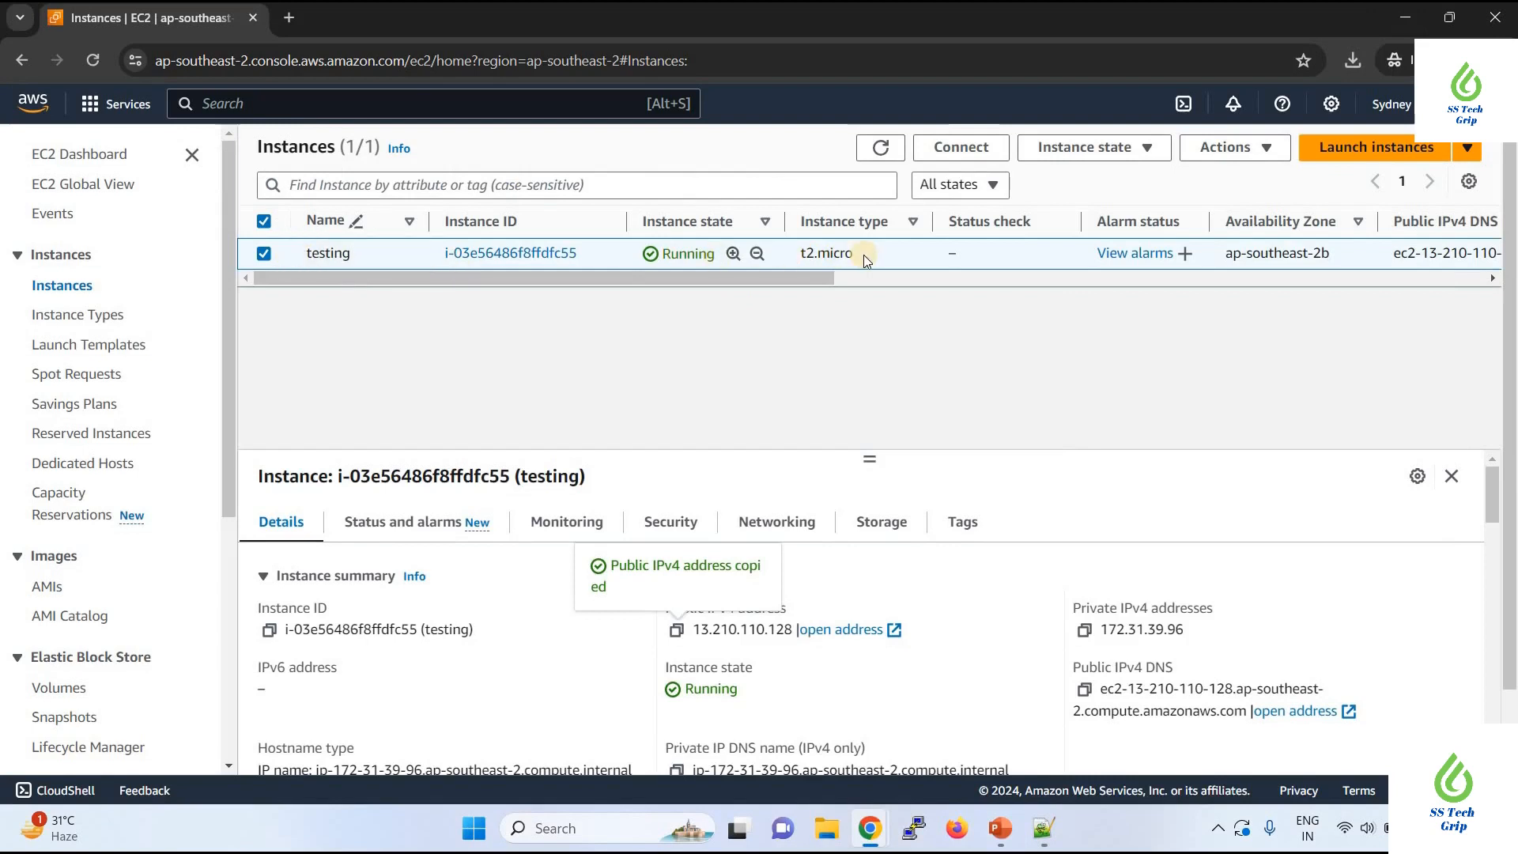
pyautogui.click(265, 253)
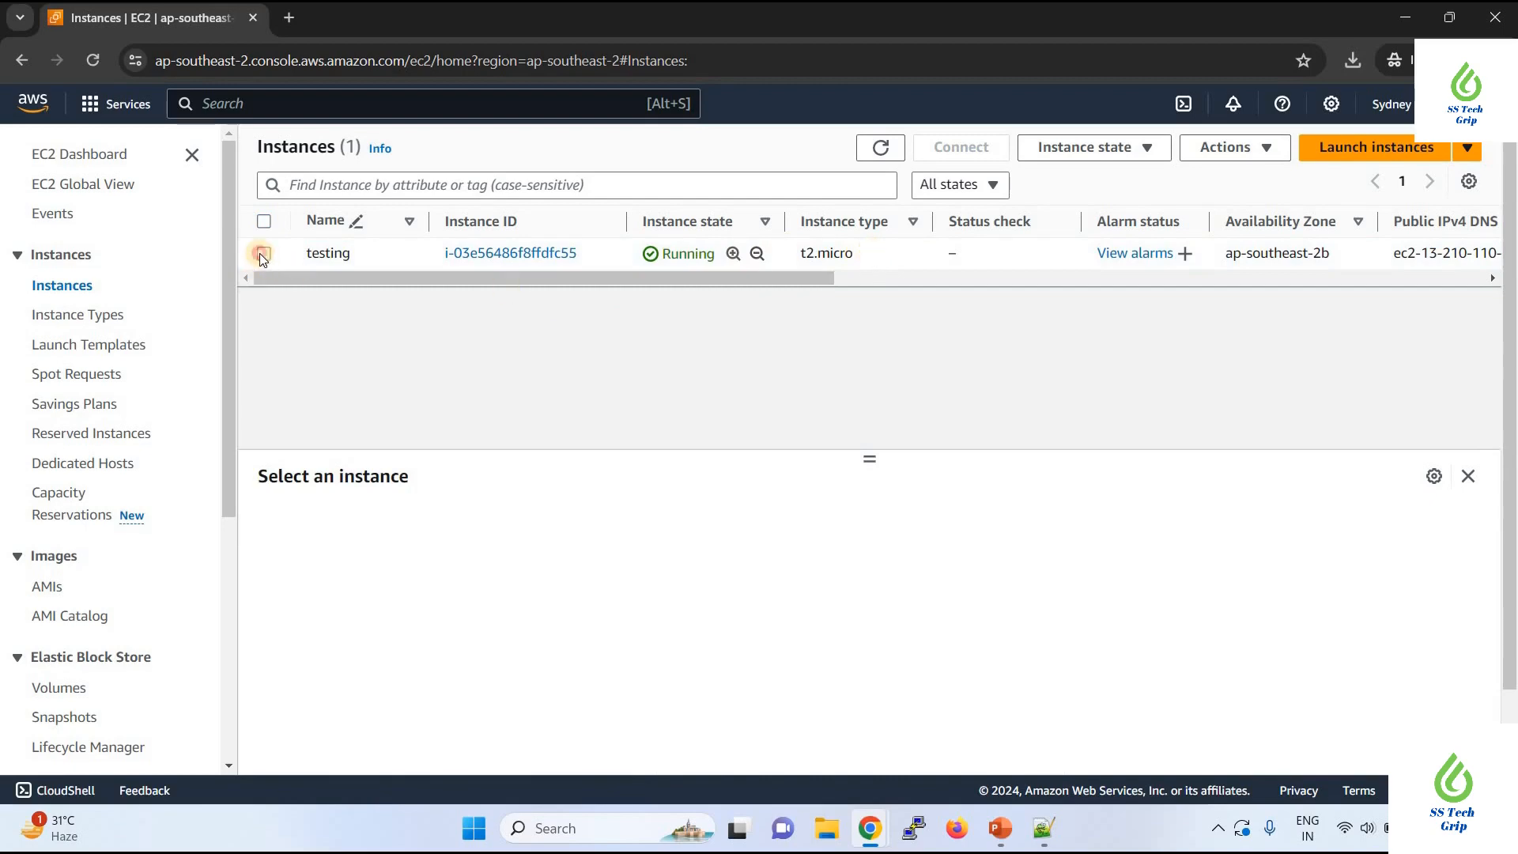
pyautogui.click(386, 253)
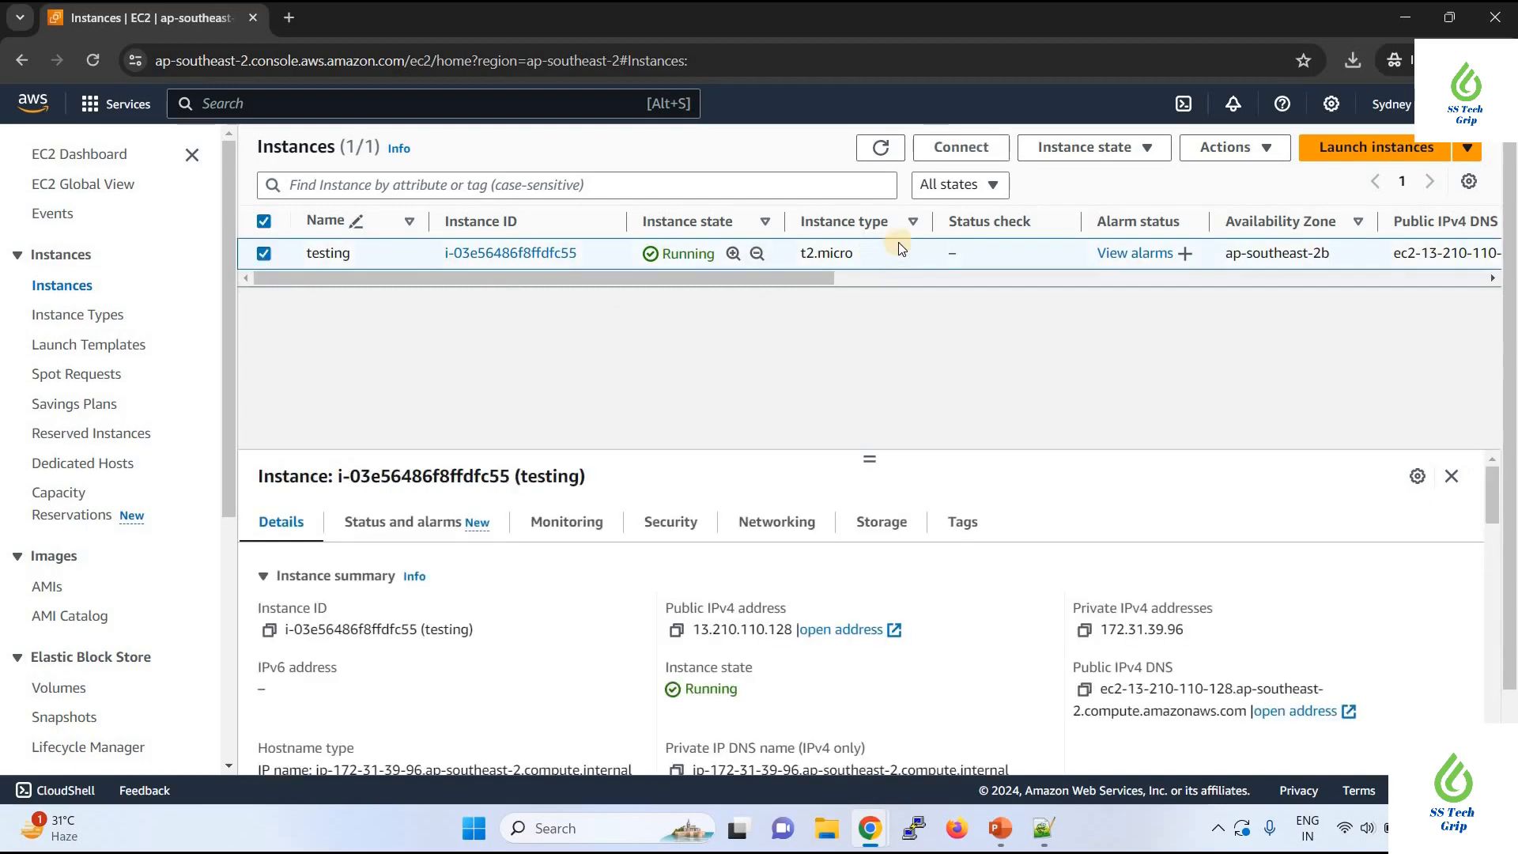
pyautogui.click(1113, 153)
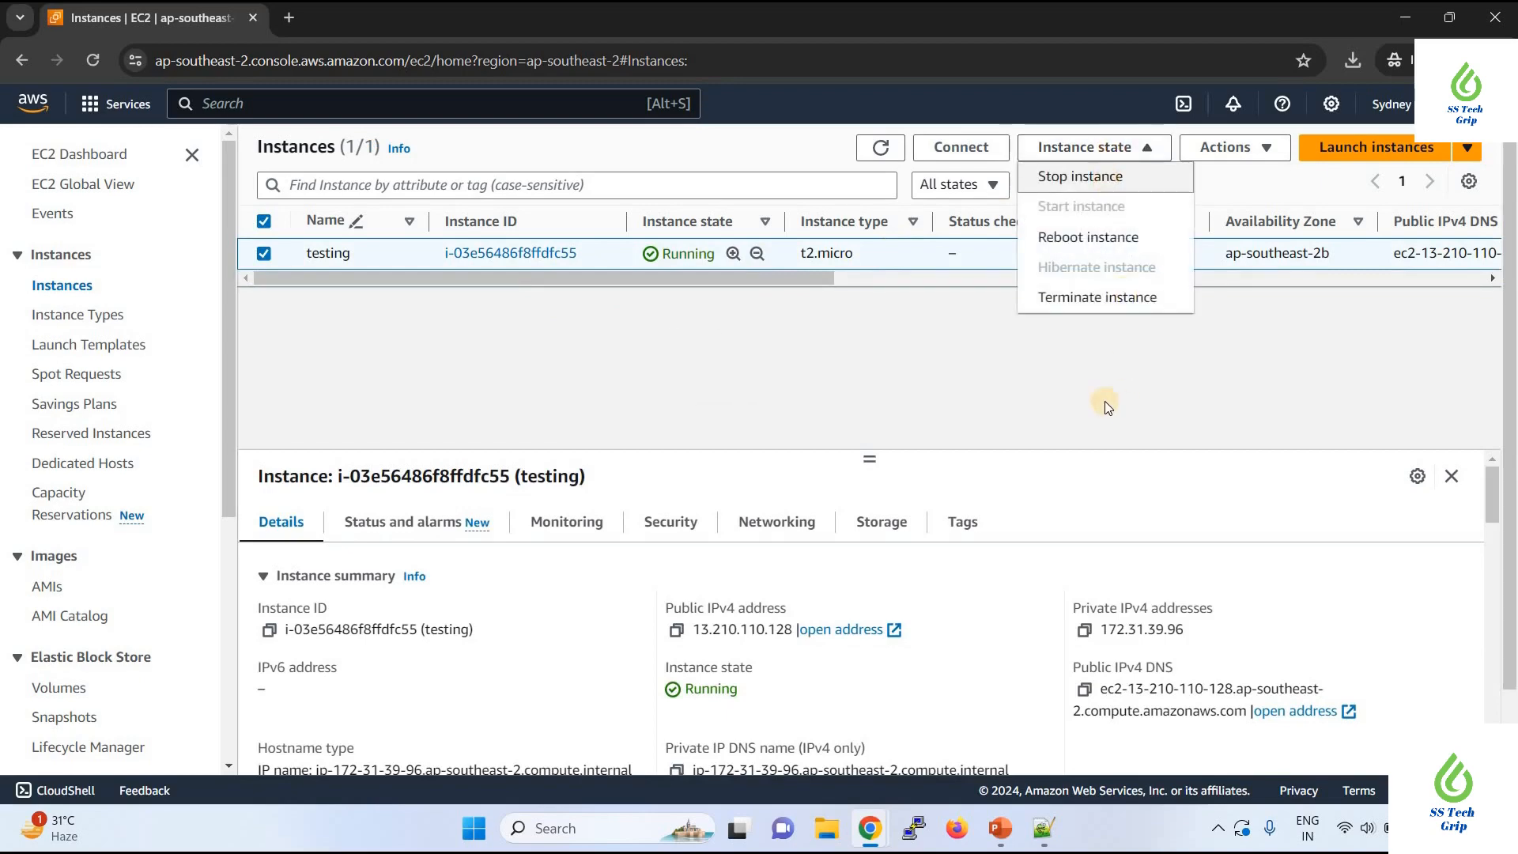
pyautogui.click(1080, 176)
pyautogui.click(1118, 575)
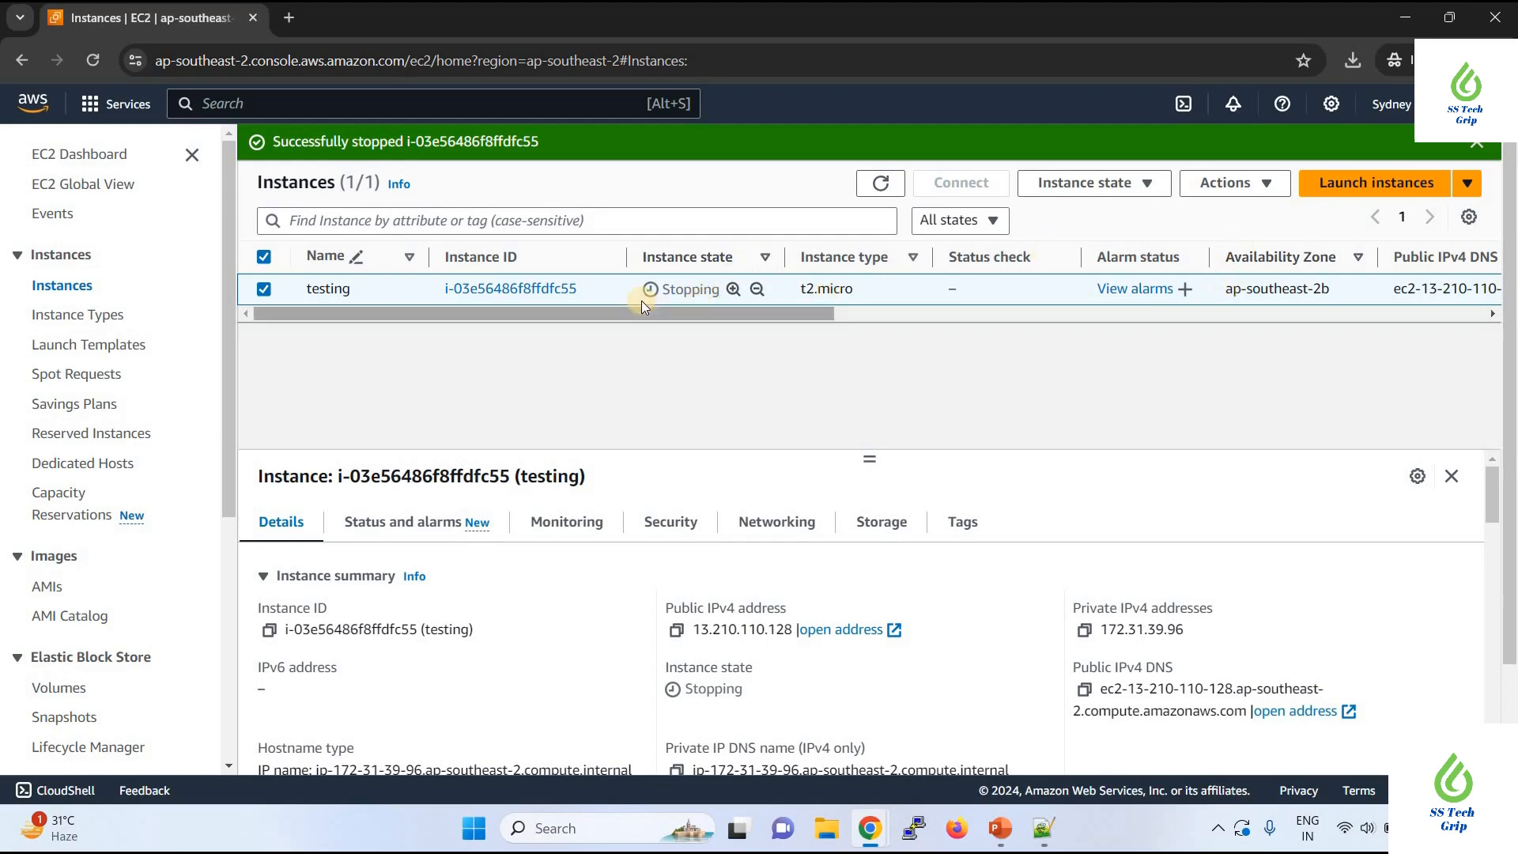
# Reload the instances list and check the testing instance's state and public IPv4 address.
pyautogui.click(92, 60)
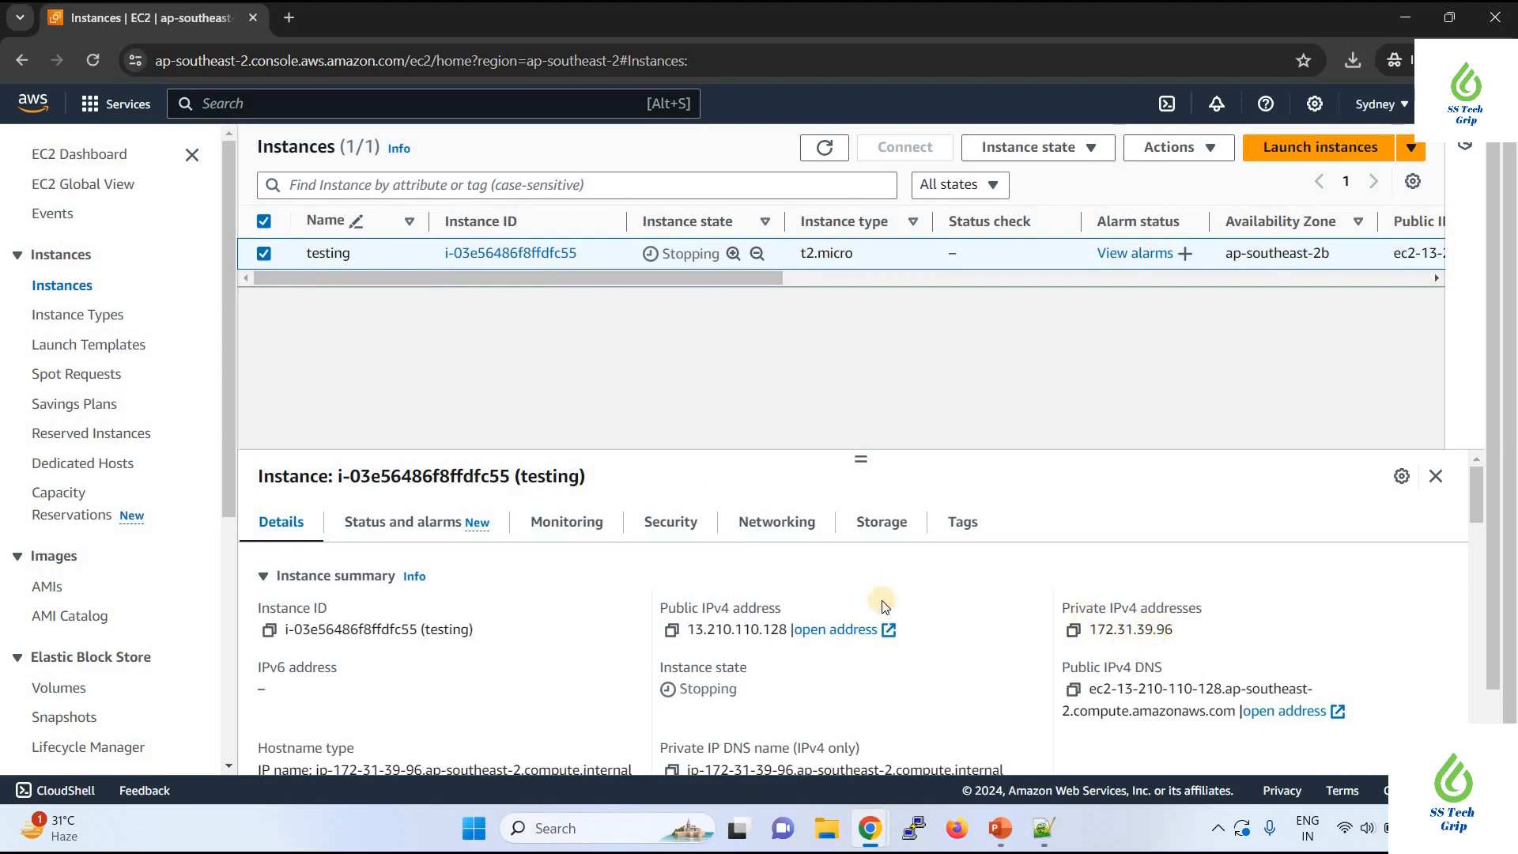
pyautogui.click(87, 70)
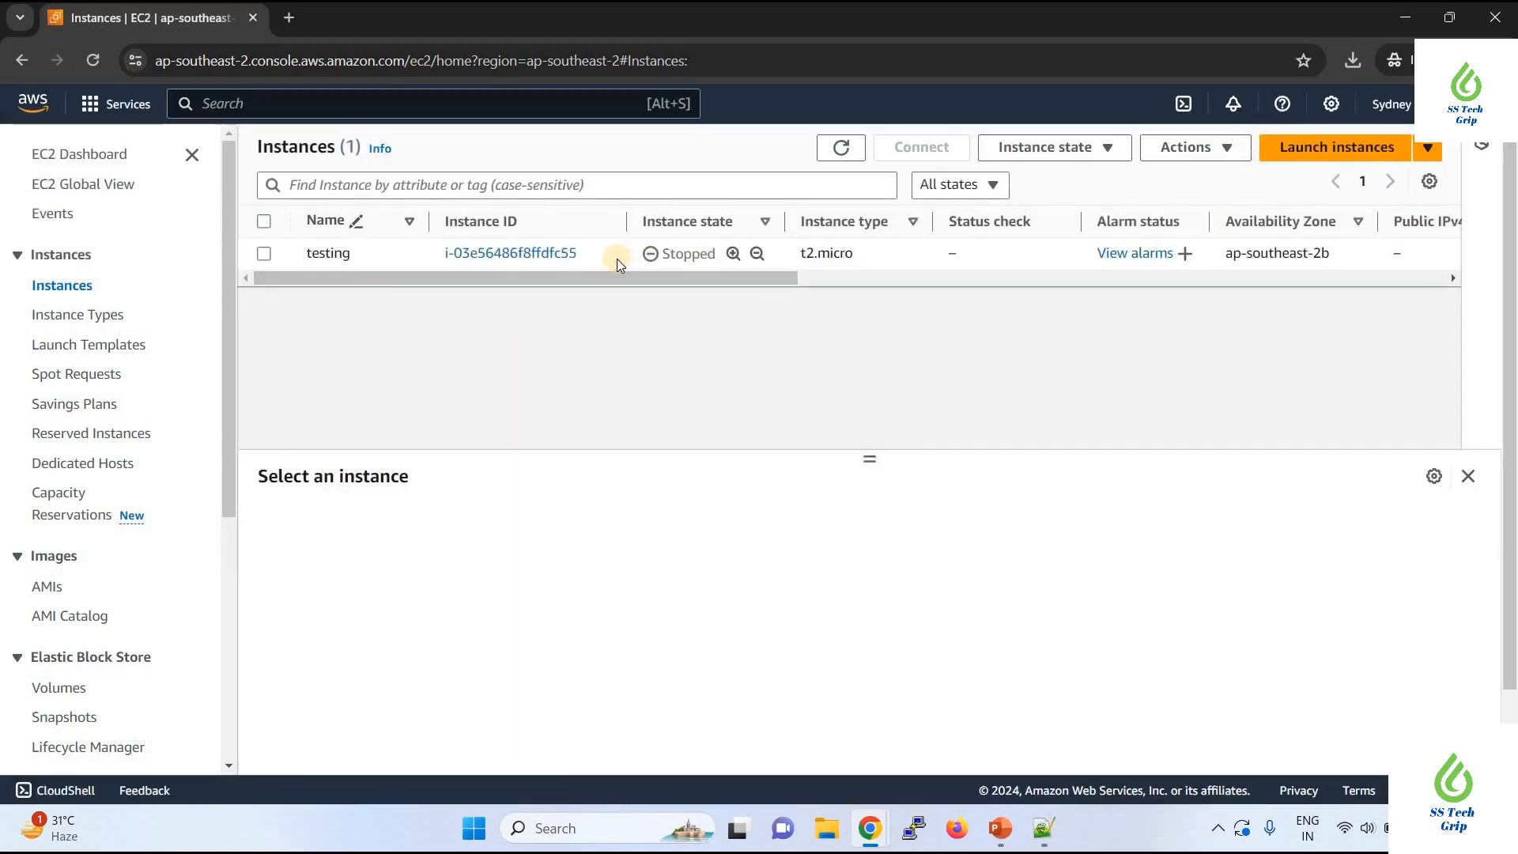
pyautogui.click(263, 253)
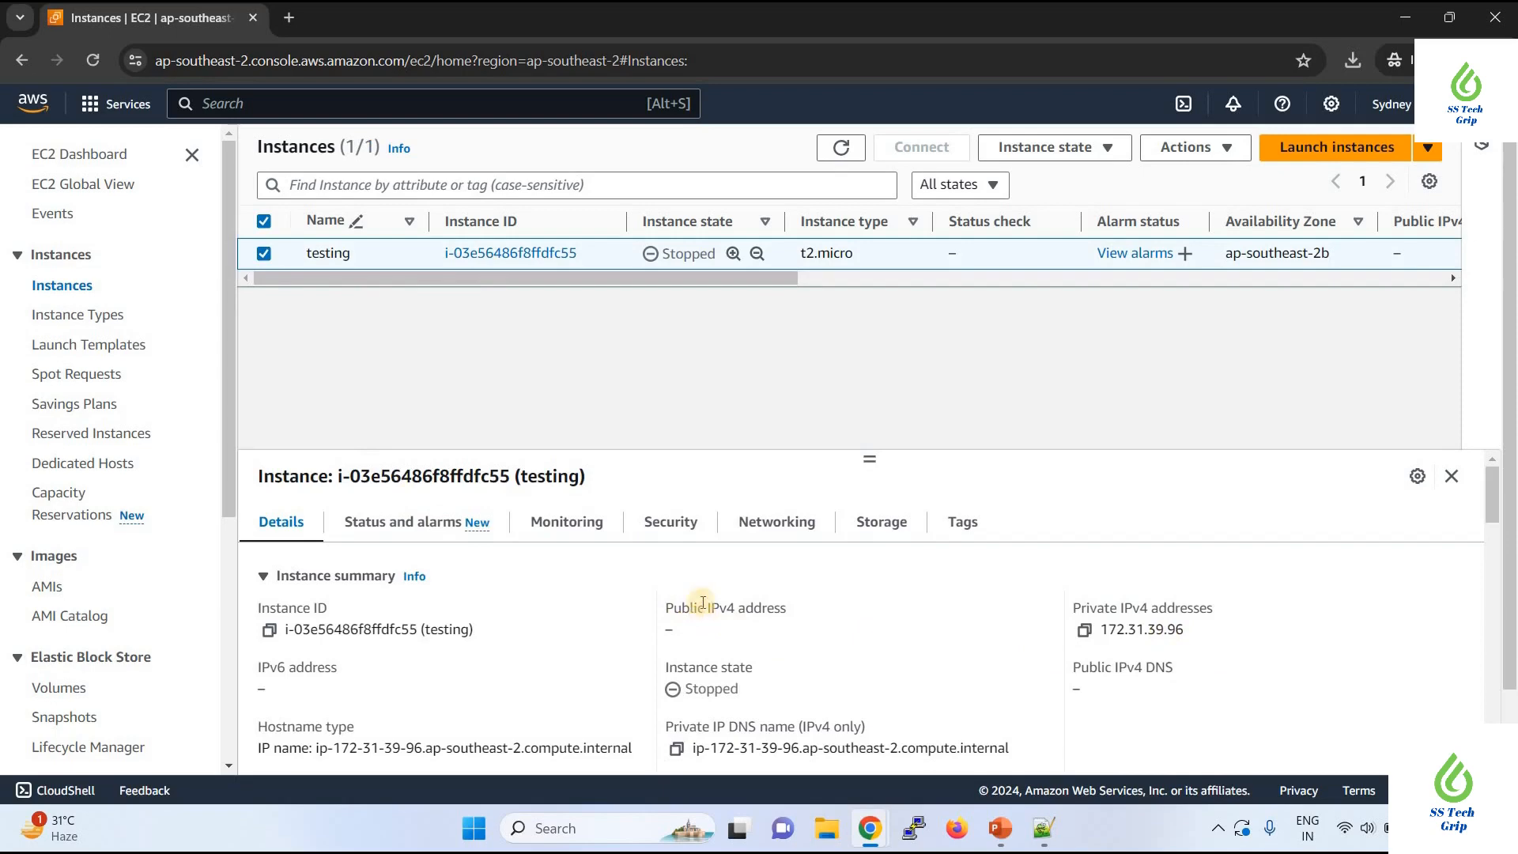
# Change the stopped testing instance's type to t2.small.
pyautogui.click(1196, 149)
pyautogui.moveTo(1251, 269)
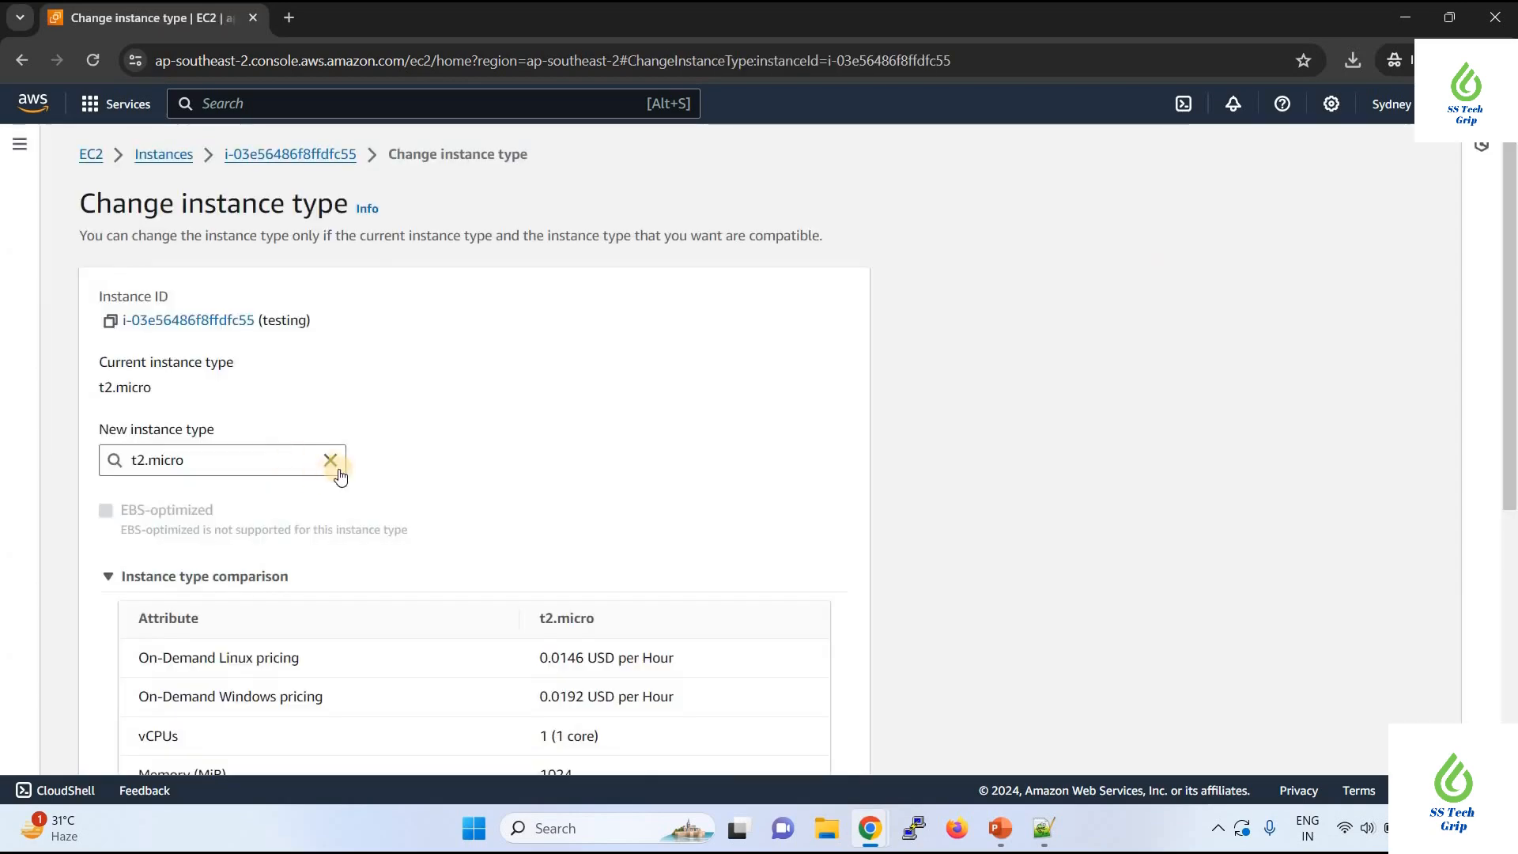
pyautogui.click(301, 457)
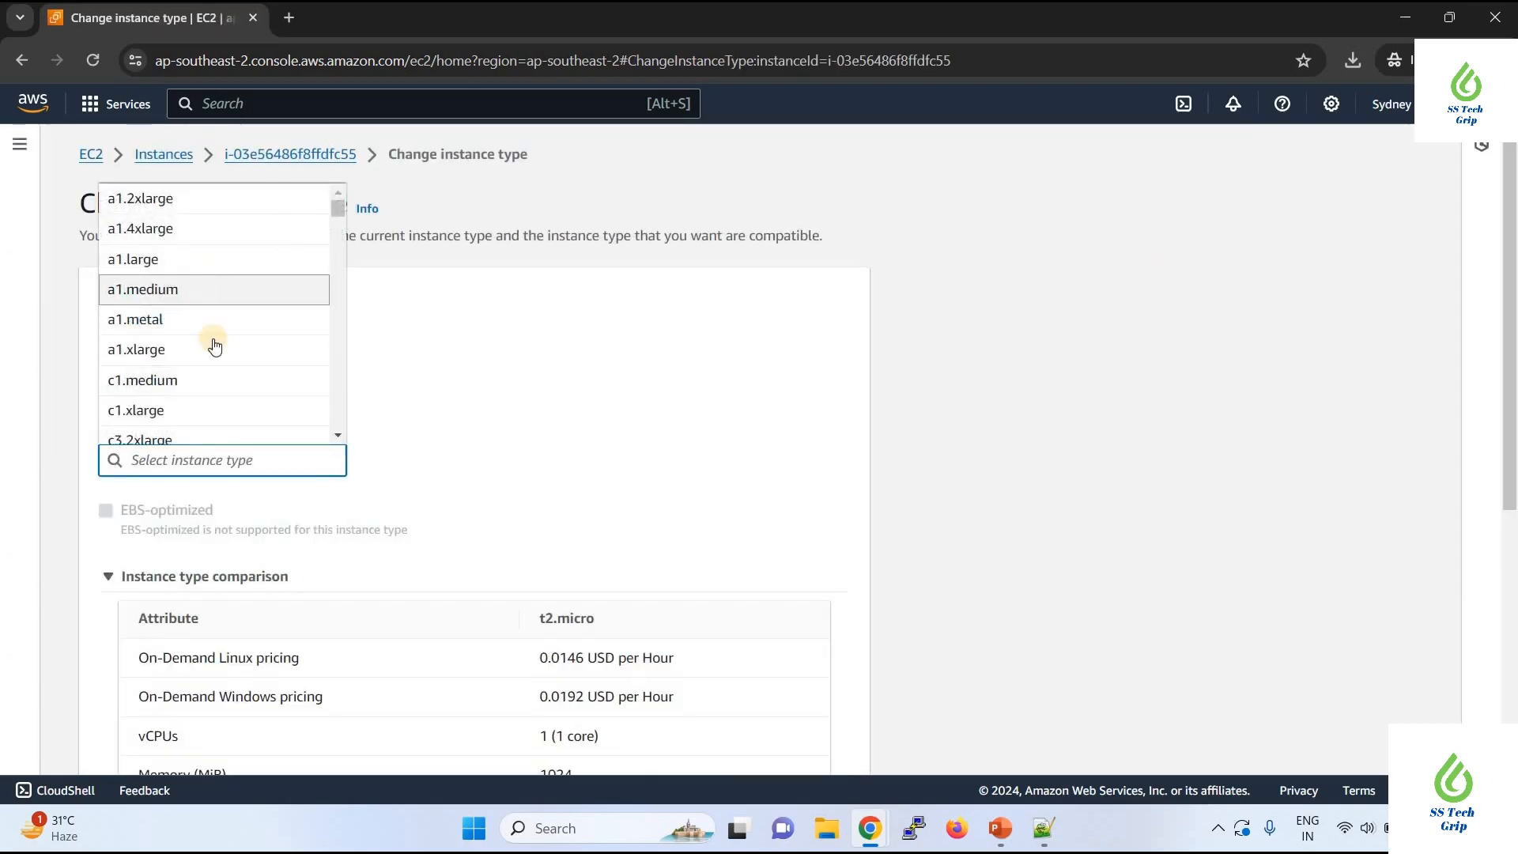
pyautogui.scroll(-5, 217, 340)
pyautogui.write('t2.s')
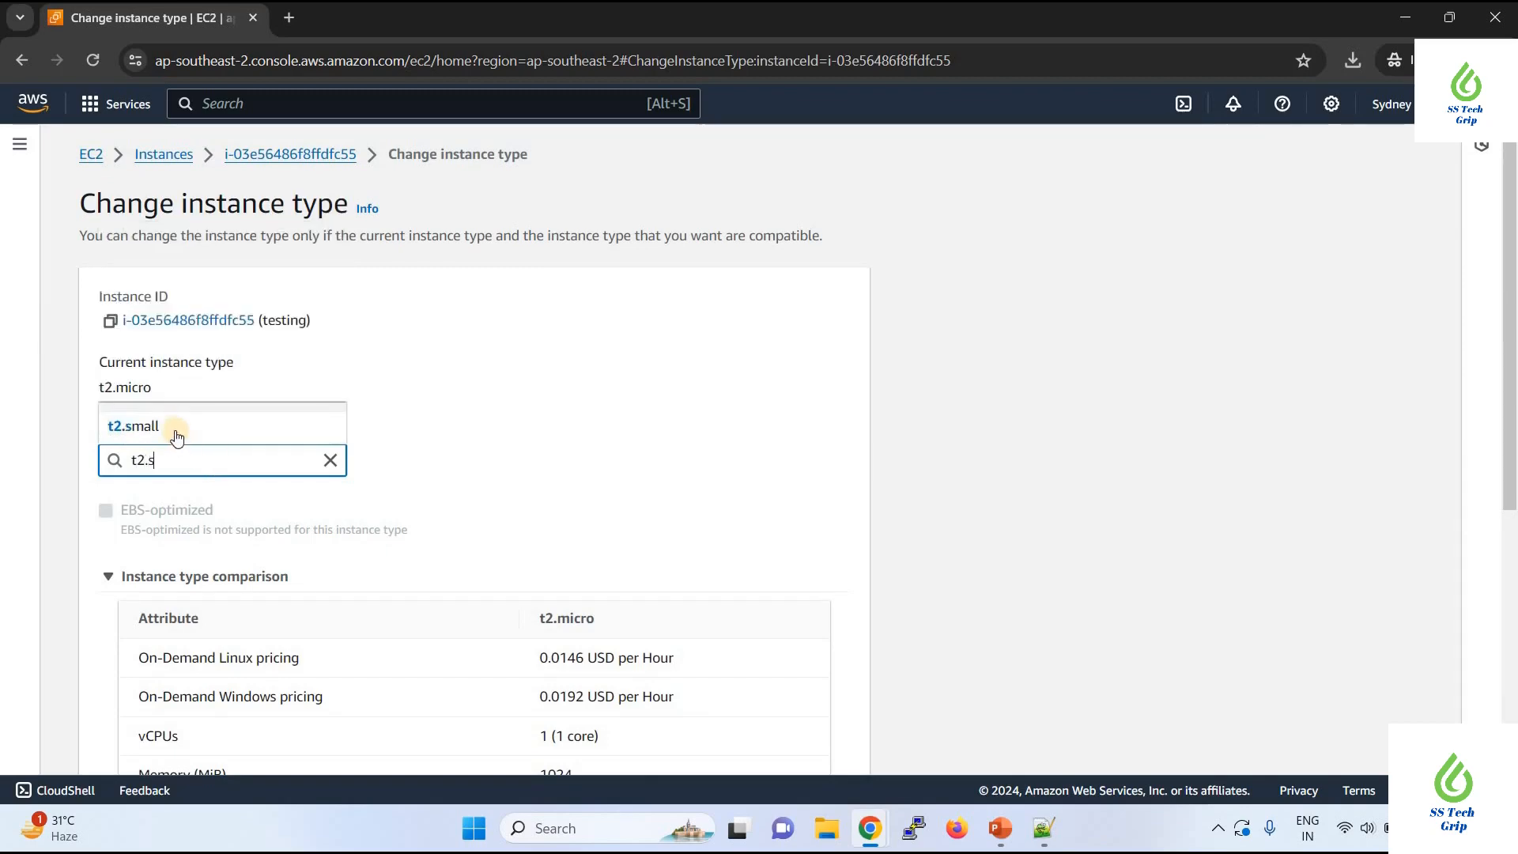
pyautogui.click(177, 438)
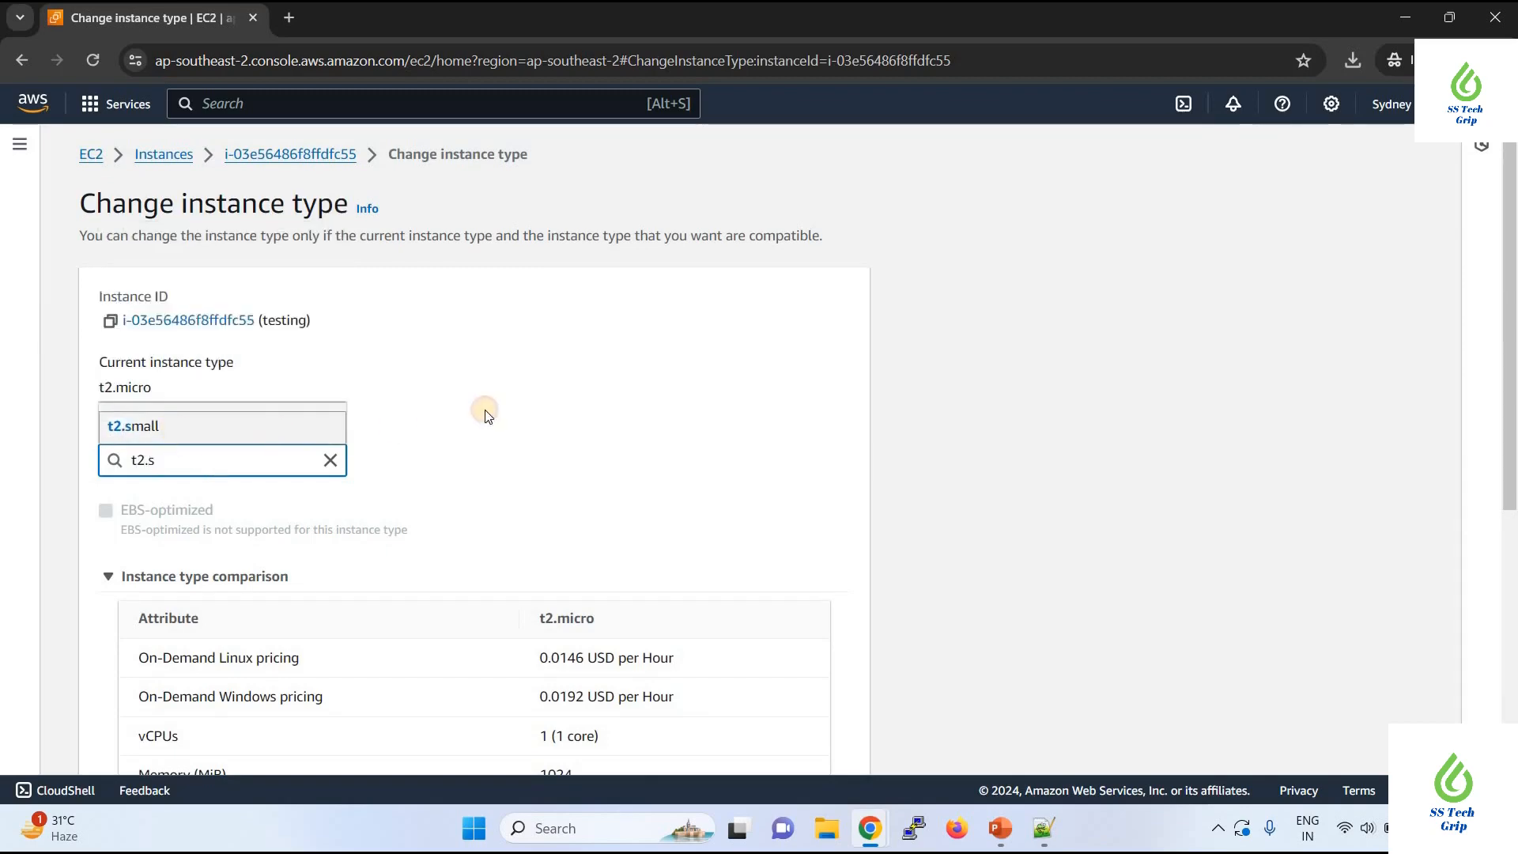
pyautogui.scroll(-5, 516, 406)
pyautogui.click(820, 730)
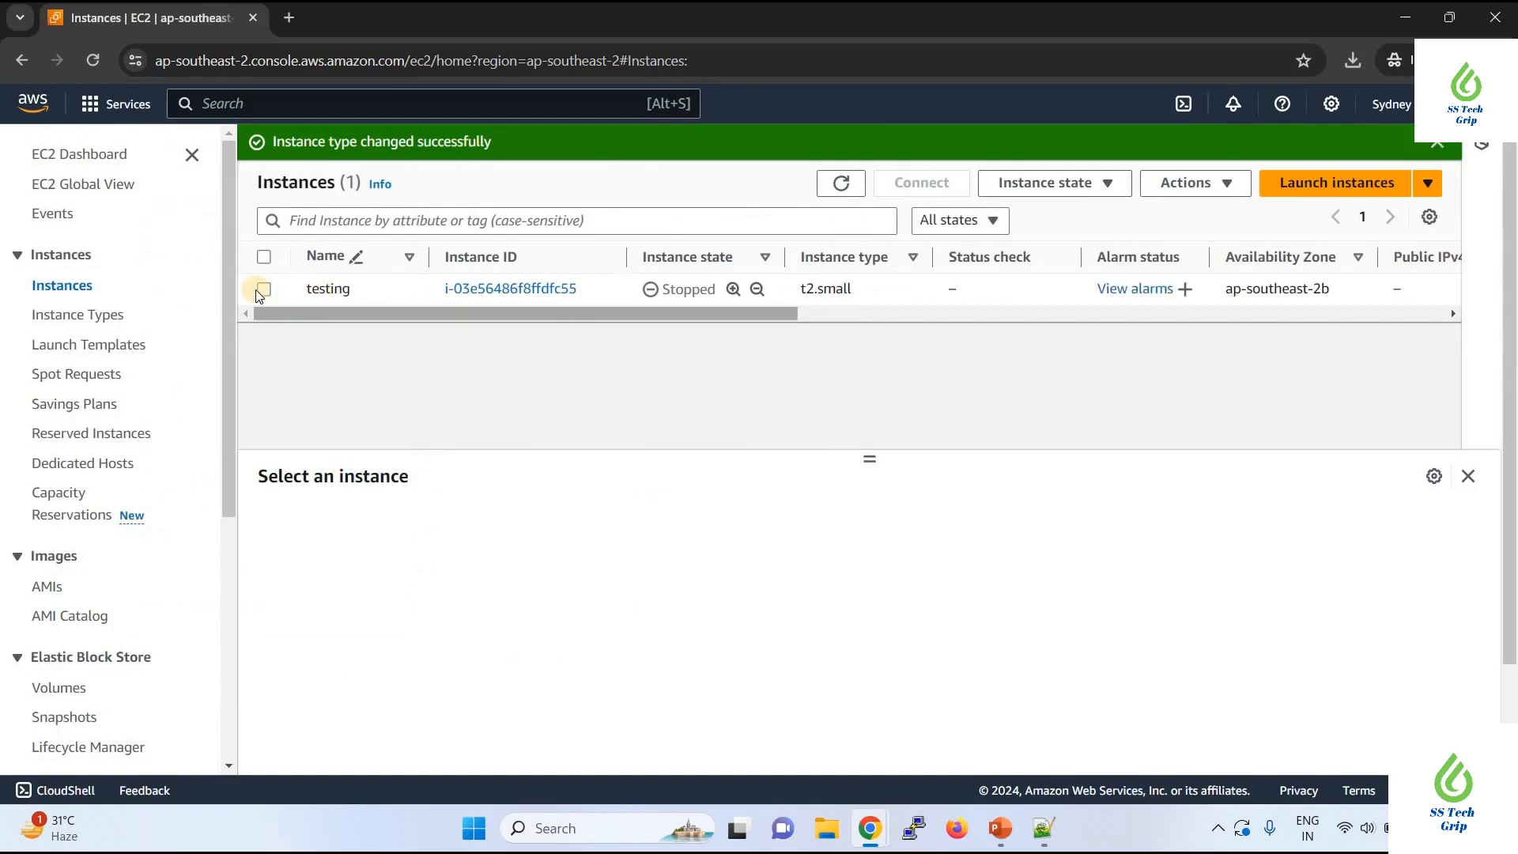
# Start the testing instance from the instances list.
pyautogui.click(759, 286)
pyautogui.click(1084, 181)
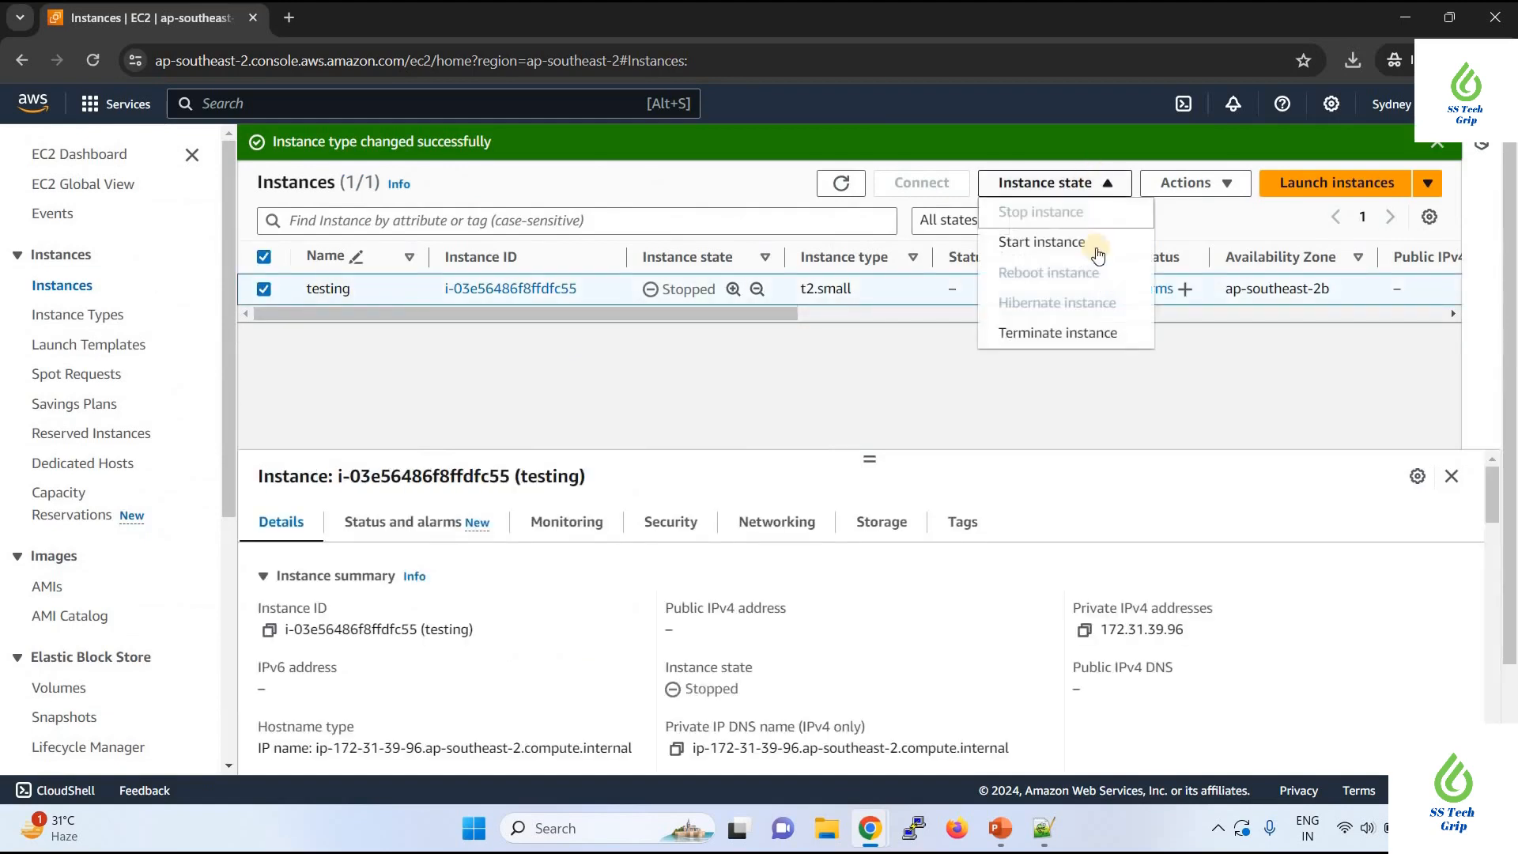
pyautogui.click(1094, 257)
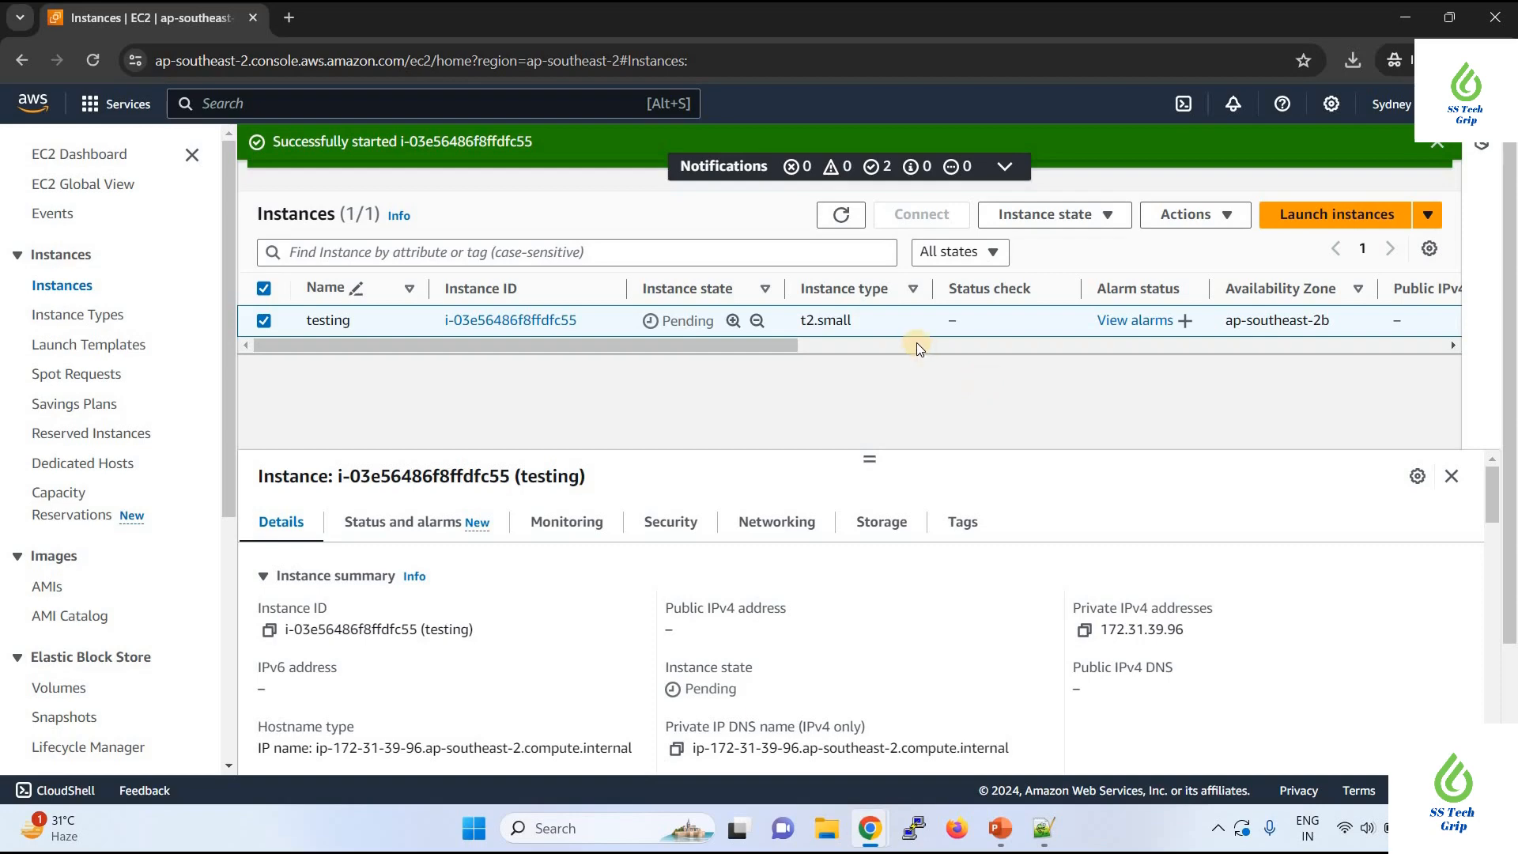
# Reload the instances list and check the restarted testing instance's state and public IPv4 address.
pyautogui.click(95, 59)
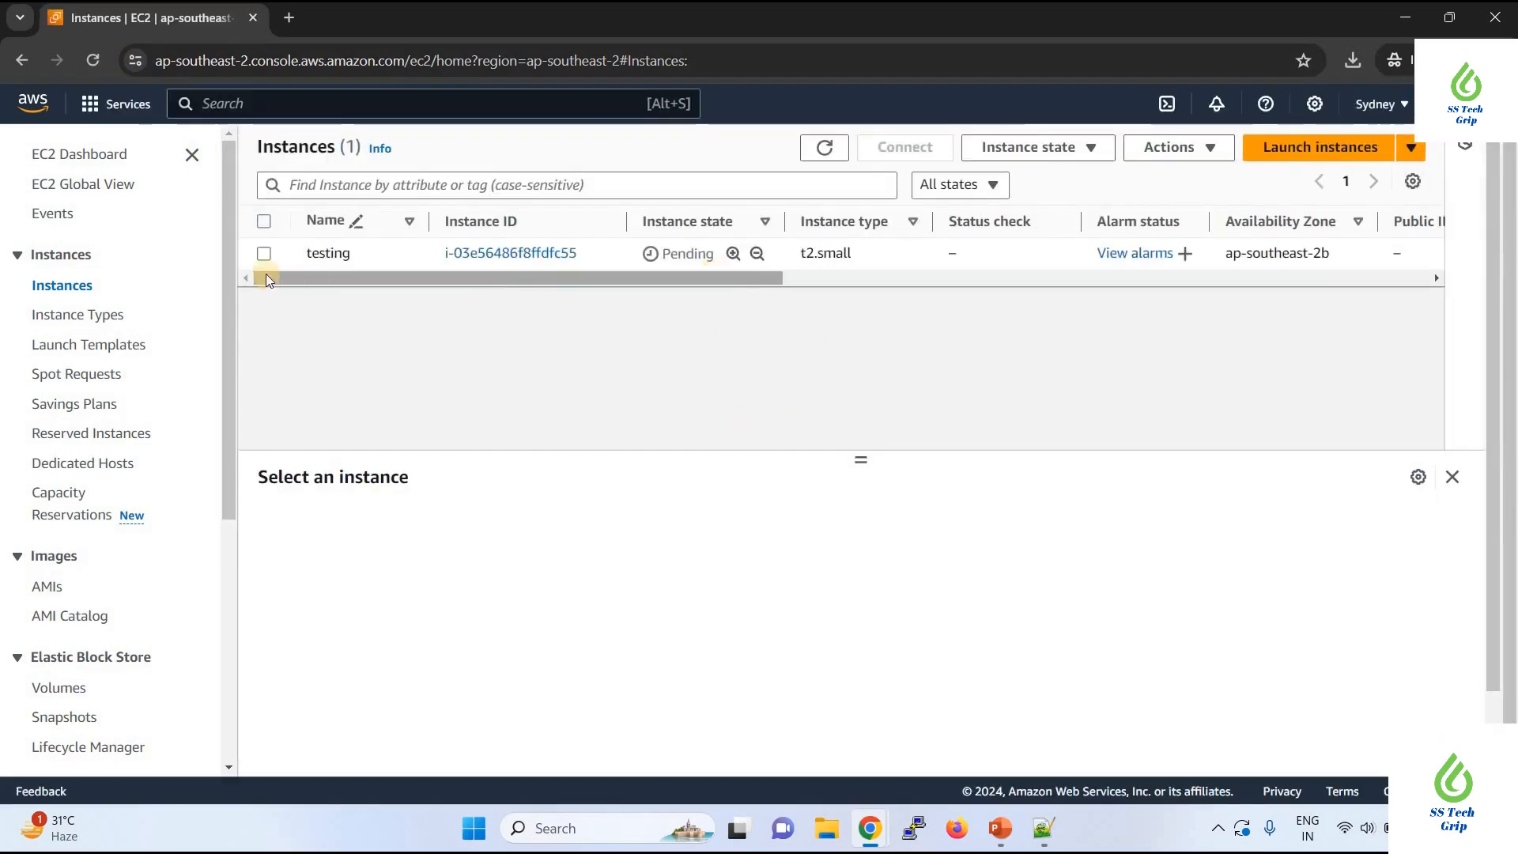
pyautogui.click(260, 254)
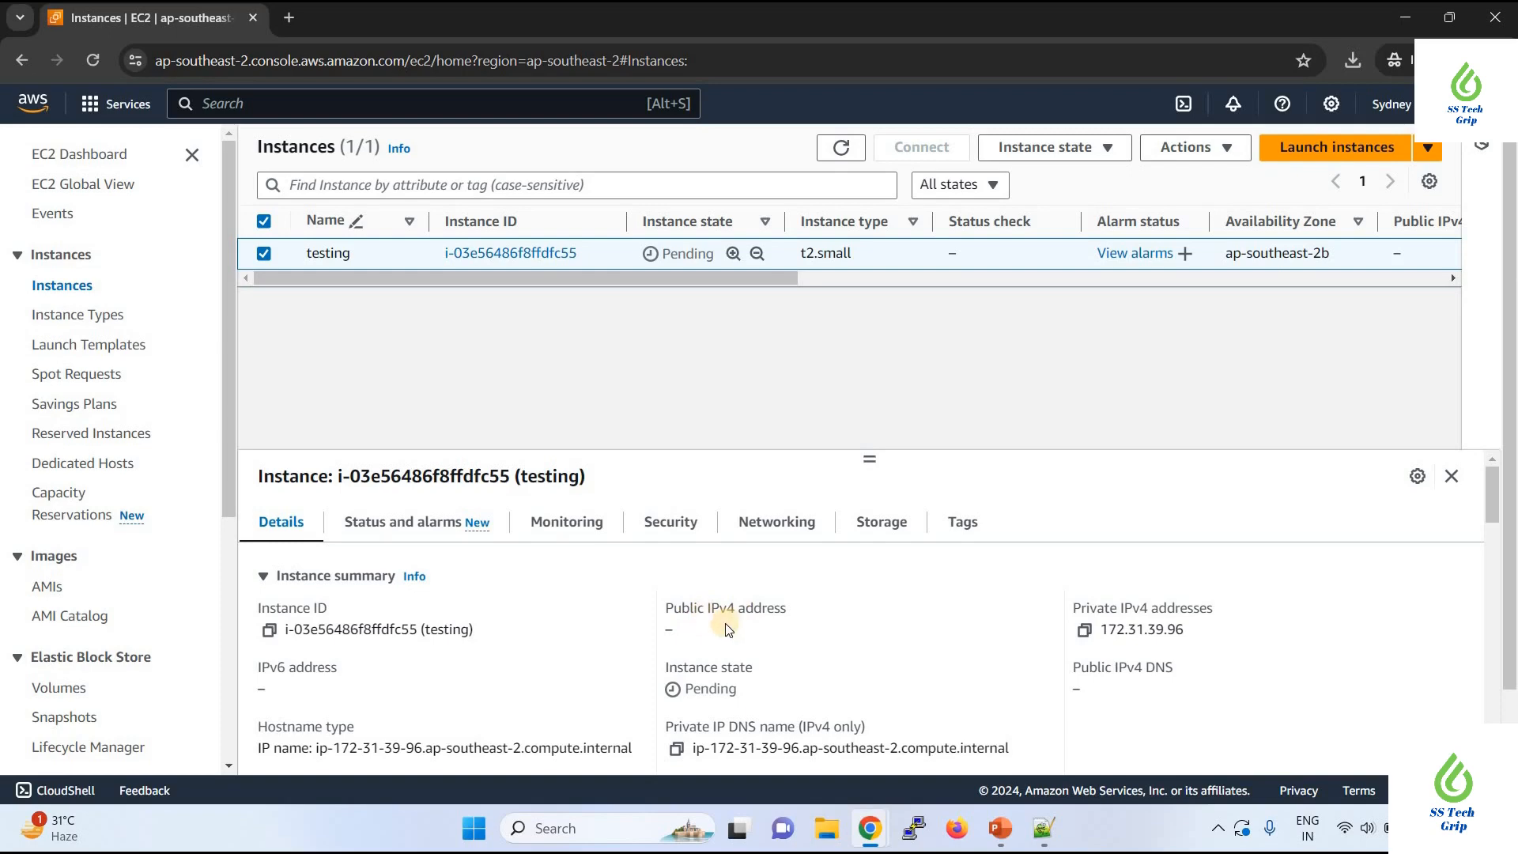
pyautogui.click(103, 60)
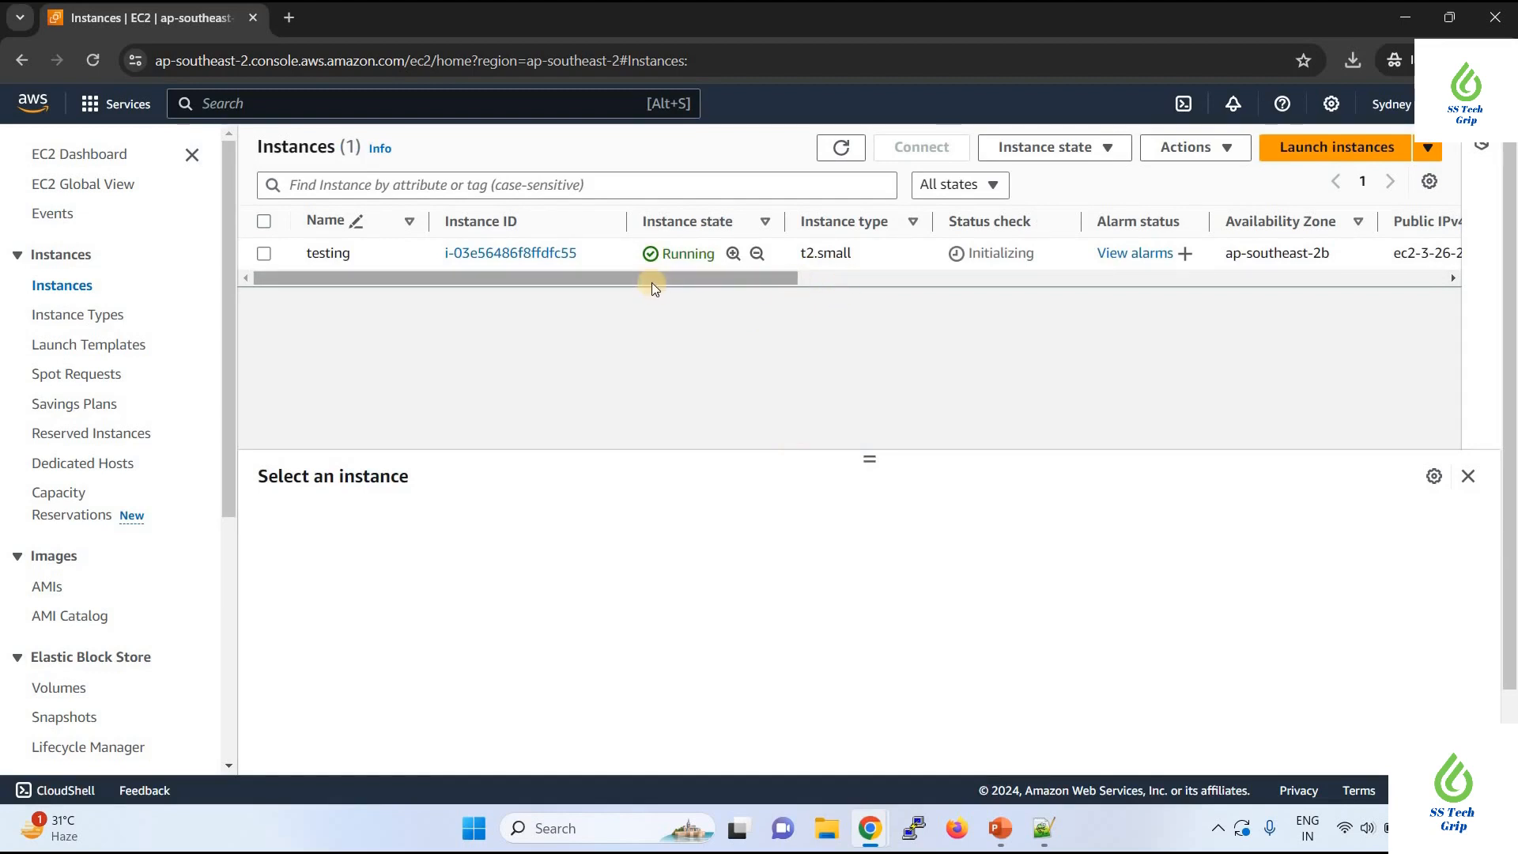
# Copy the testing instance's new public IPv4 address and paste it beside the first address in the Notepad++ document.
pyautogui.click(274, 256)
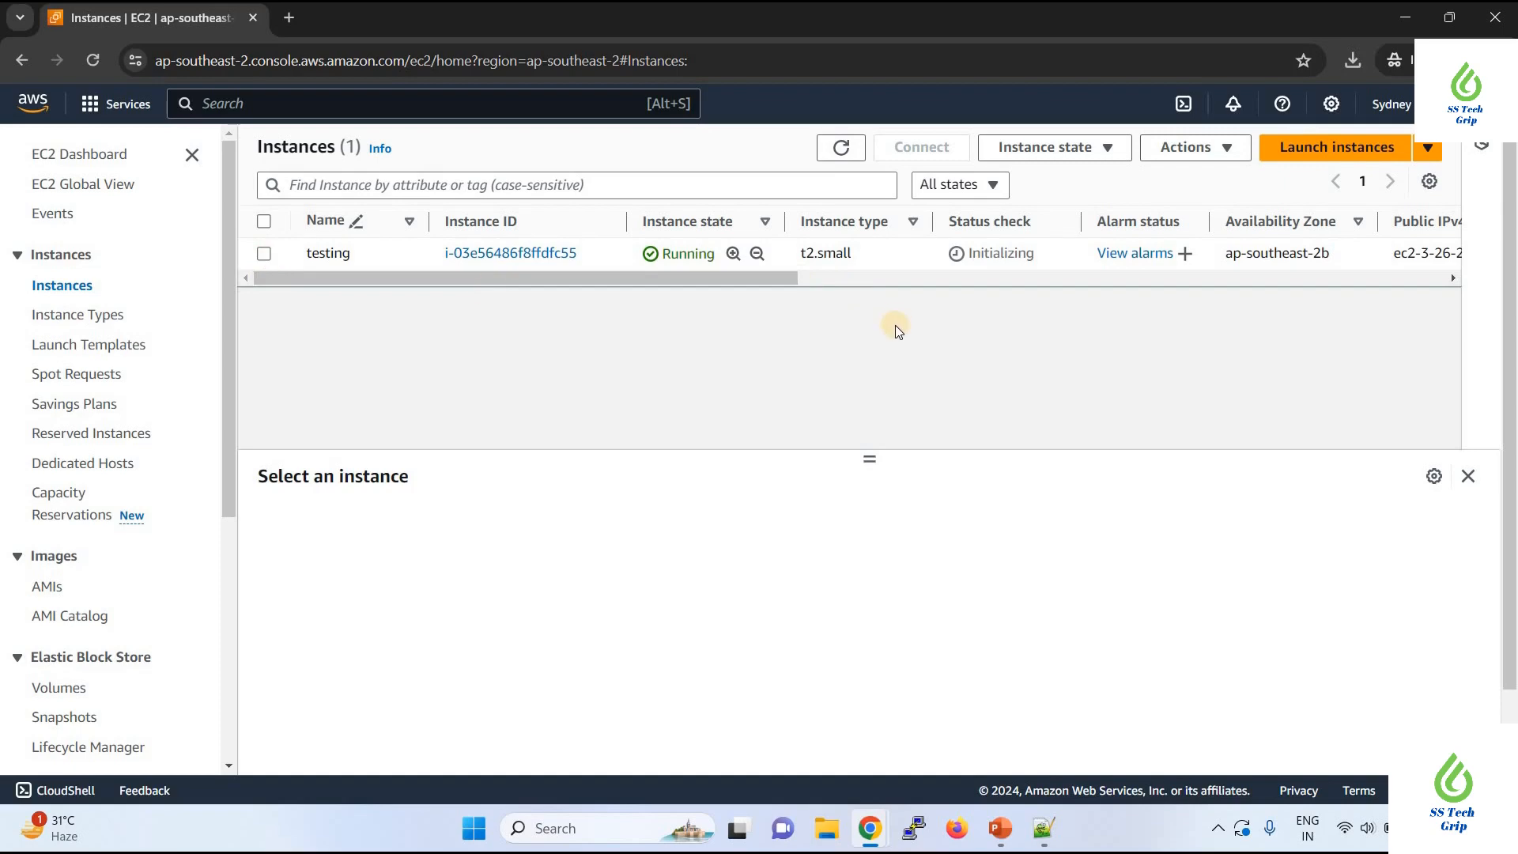
pyautogui.click(677, 632)
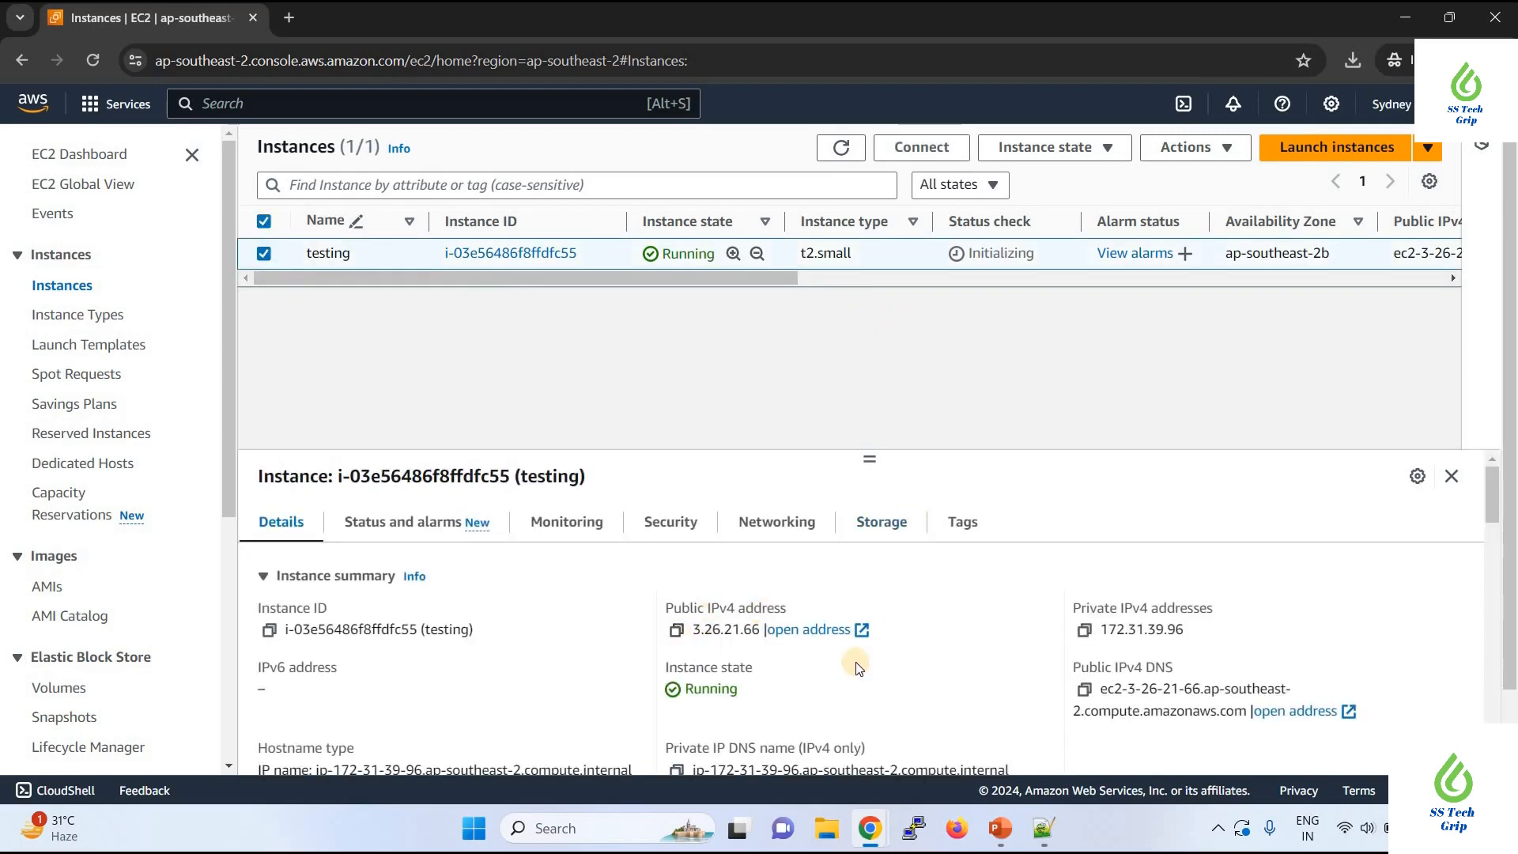
pyautogui.hotkey('alt', 'Tab')
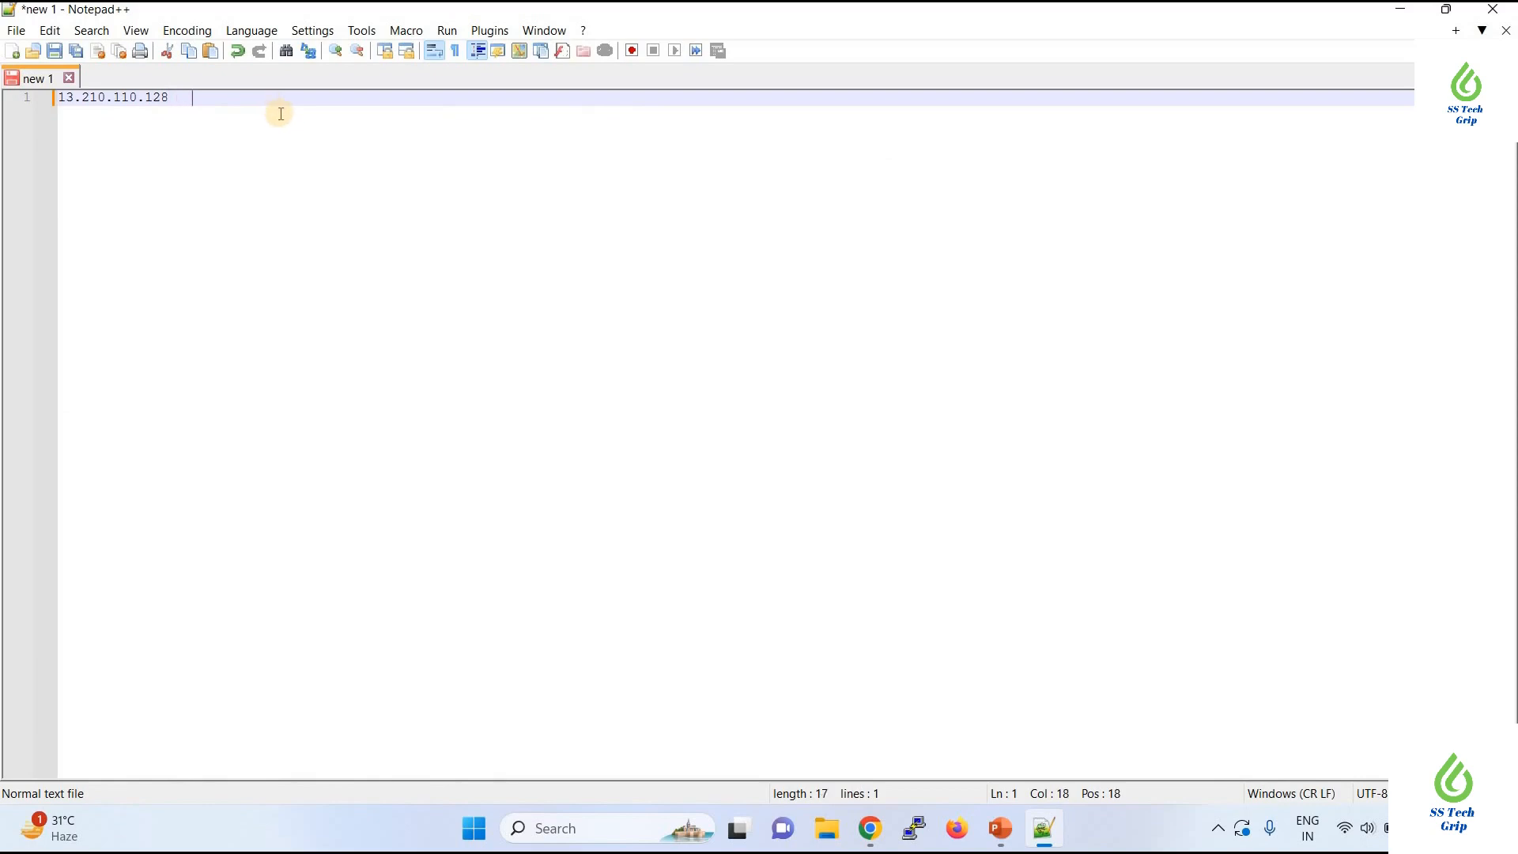
pyautogui.hotkey('ctrl', 'v')
pyautogui.click(170, 98)
# Switch back to the EC2 console in Chrome and open the EC2 Dashboard.
pyautogui.moveTo(879, 845)
pyautogui.click(958, 757)
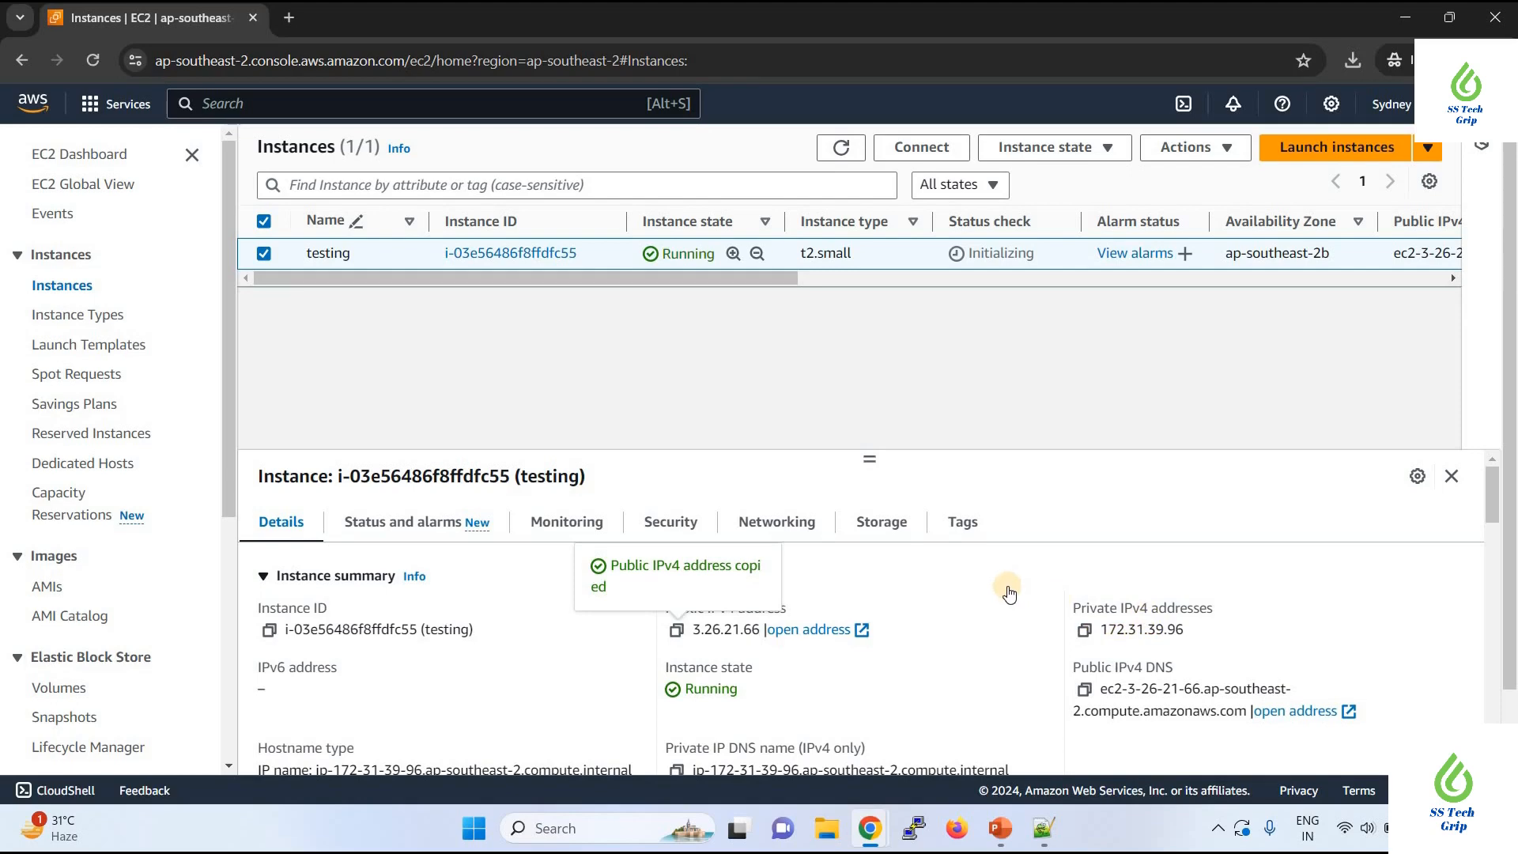
pyautogui.click(84, 155)
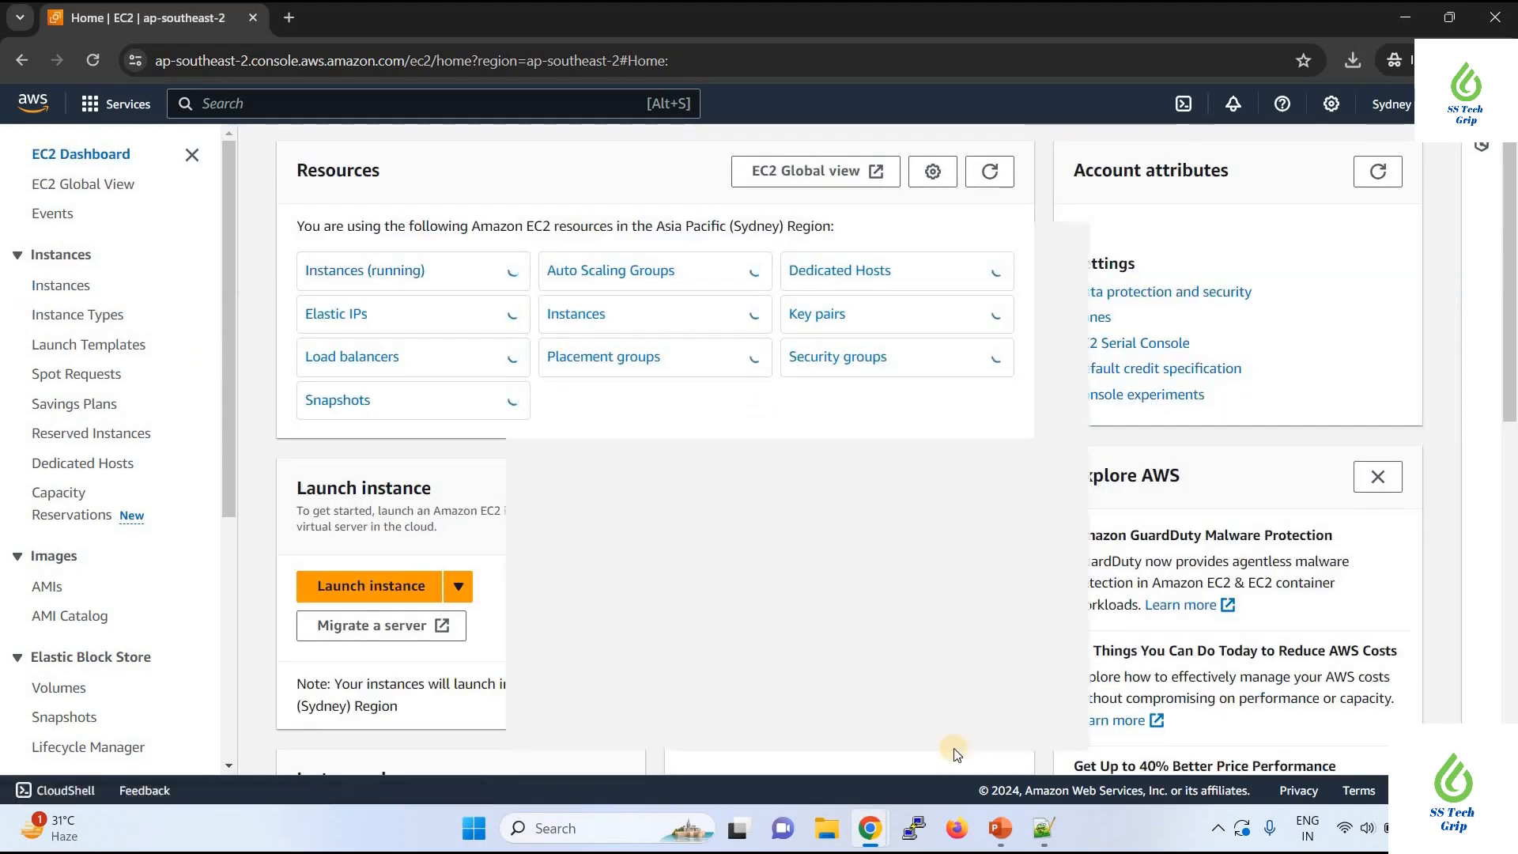
# Compare the two recorded public IP addresses in Notepad++ and return to the EC2 Dashboard in Chrome.
pyautogui.moveTo(1044, 843)
pyautogui.click(1042, 755)
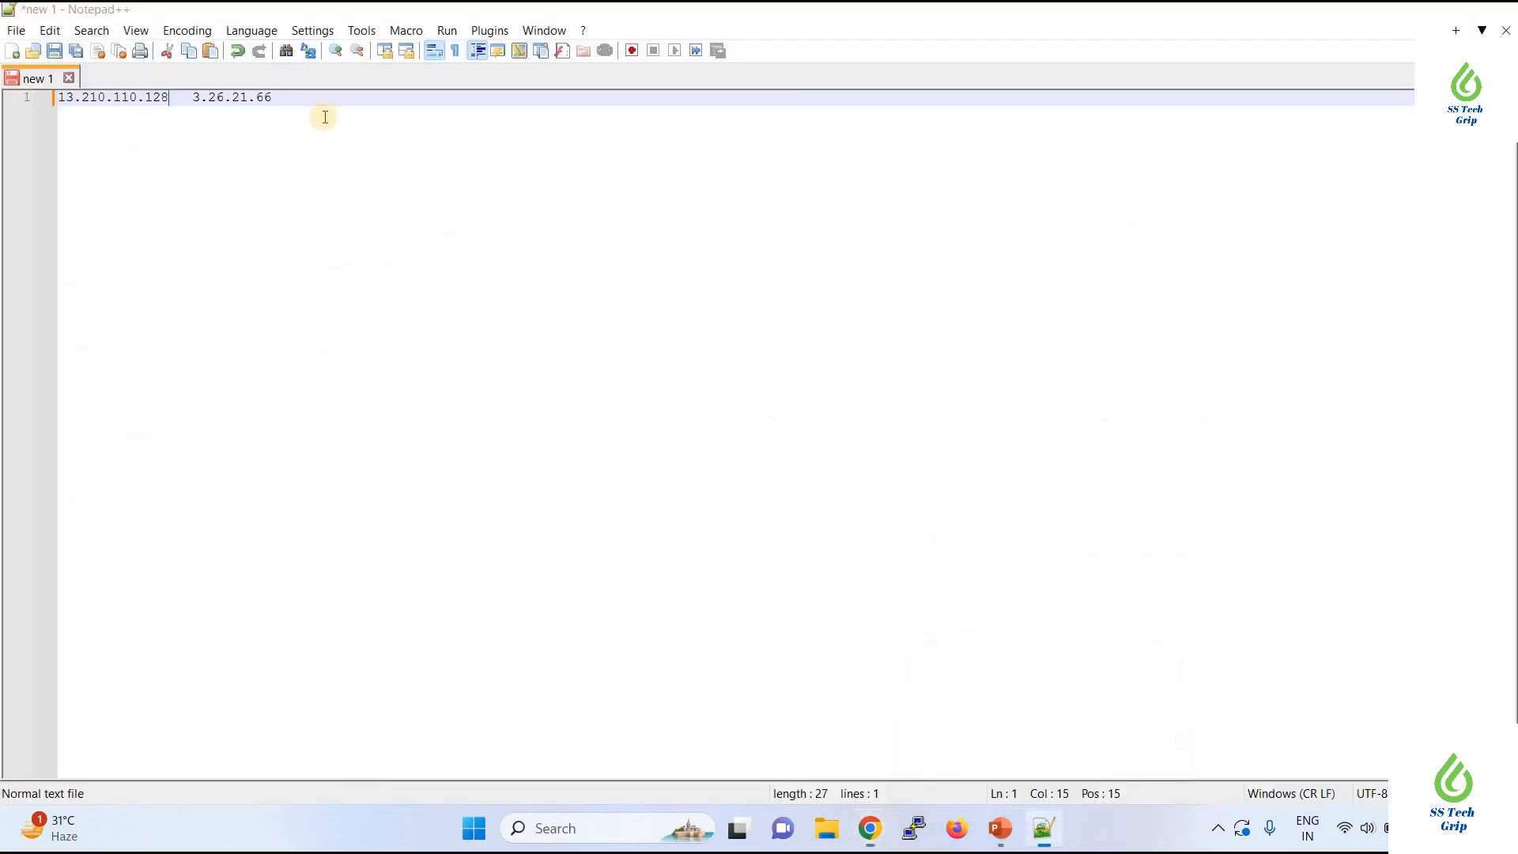
pyautogui.moveTo(870, 828)
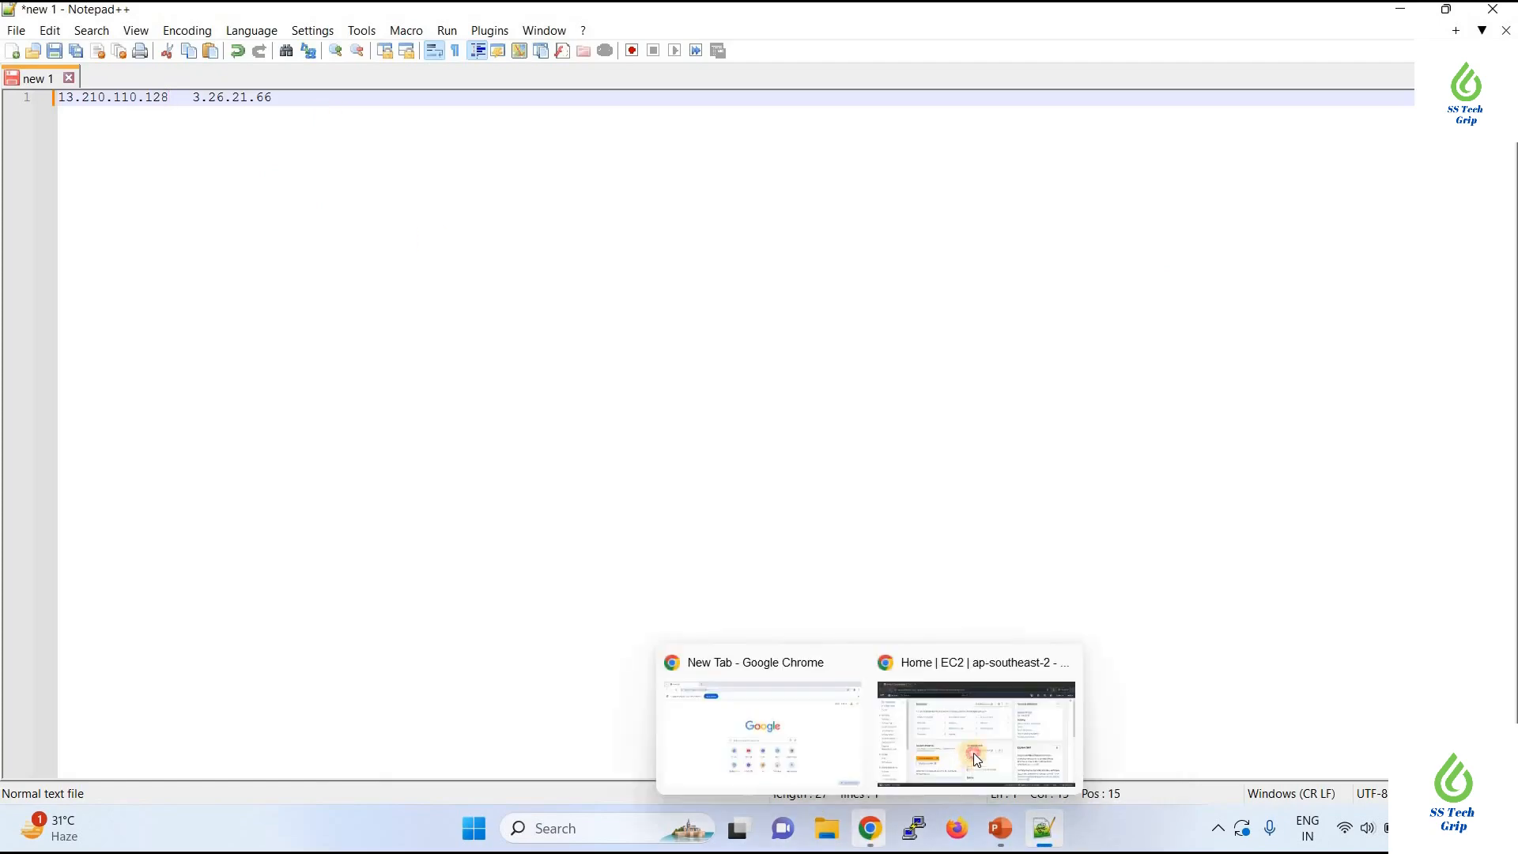
pyautogui.click(974, 753)
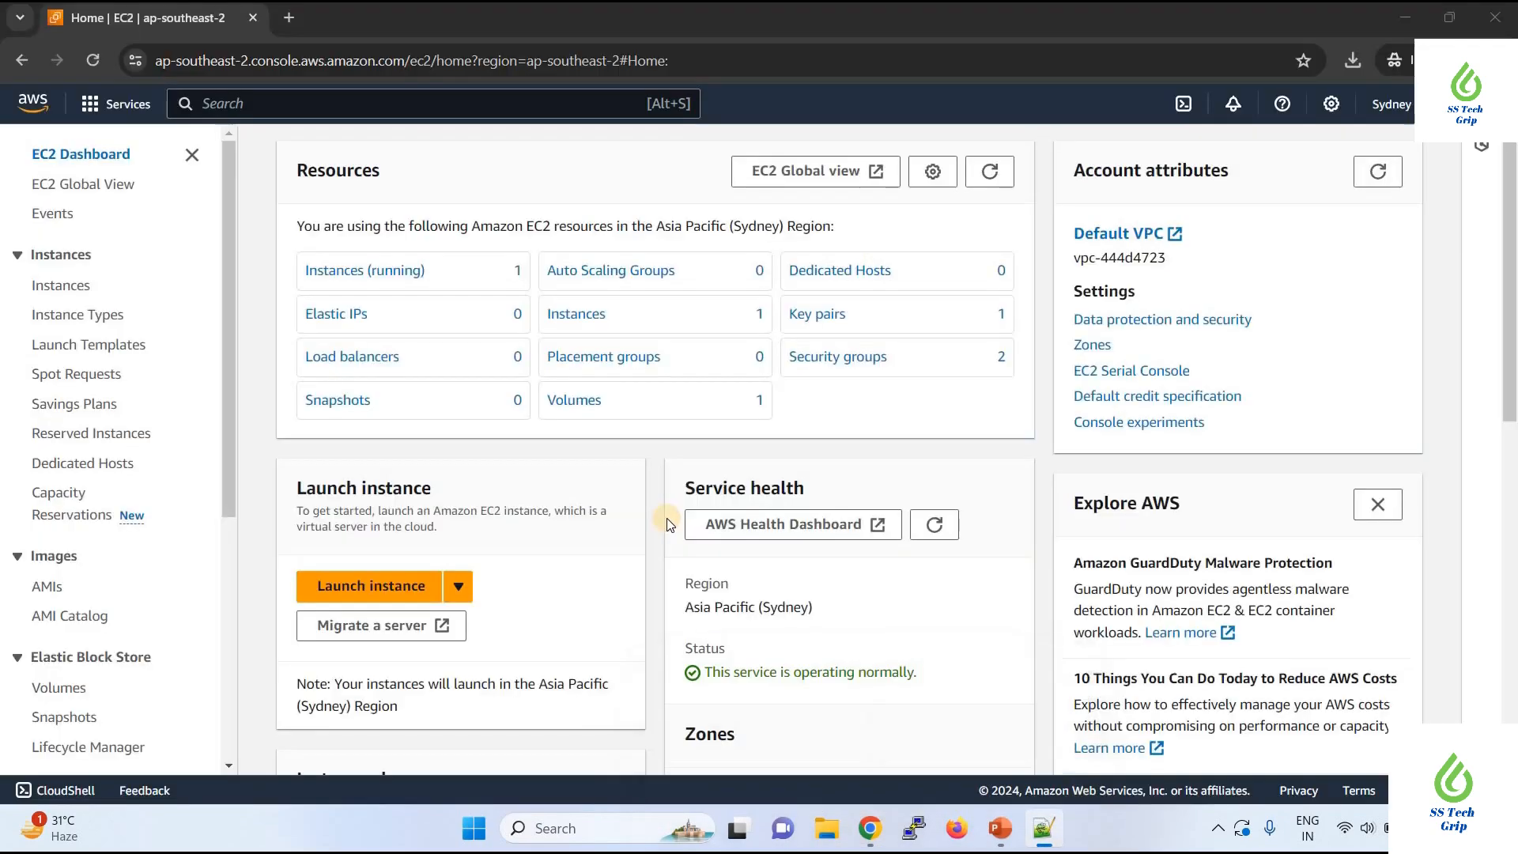
# Allocate an Elastic IP address from Amazon's pool of IPv4 addresses in the ap-southeast-2 network border group.
pyautogui.click(334, 313)
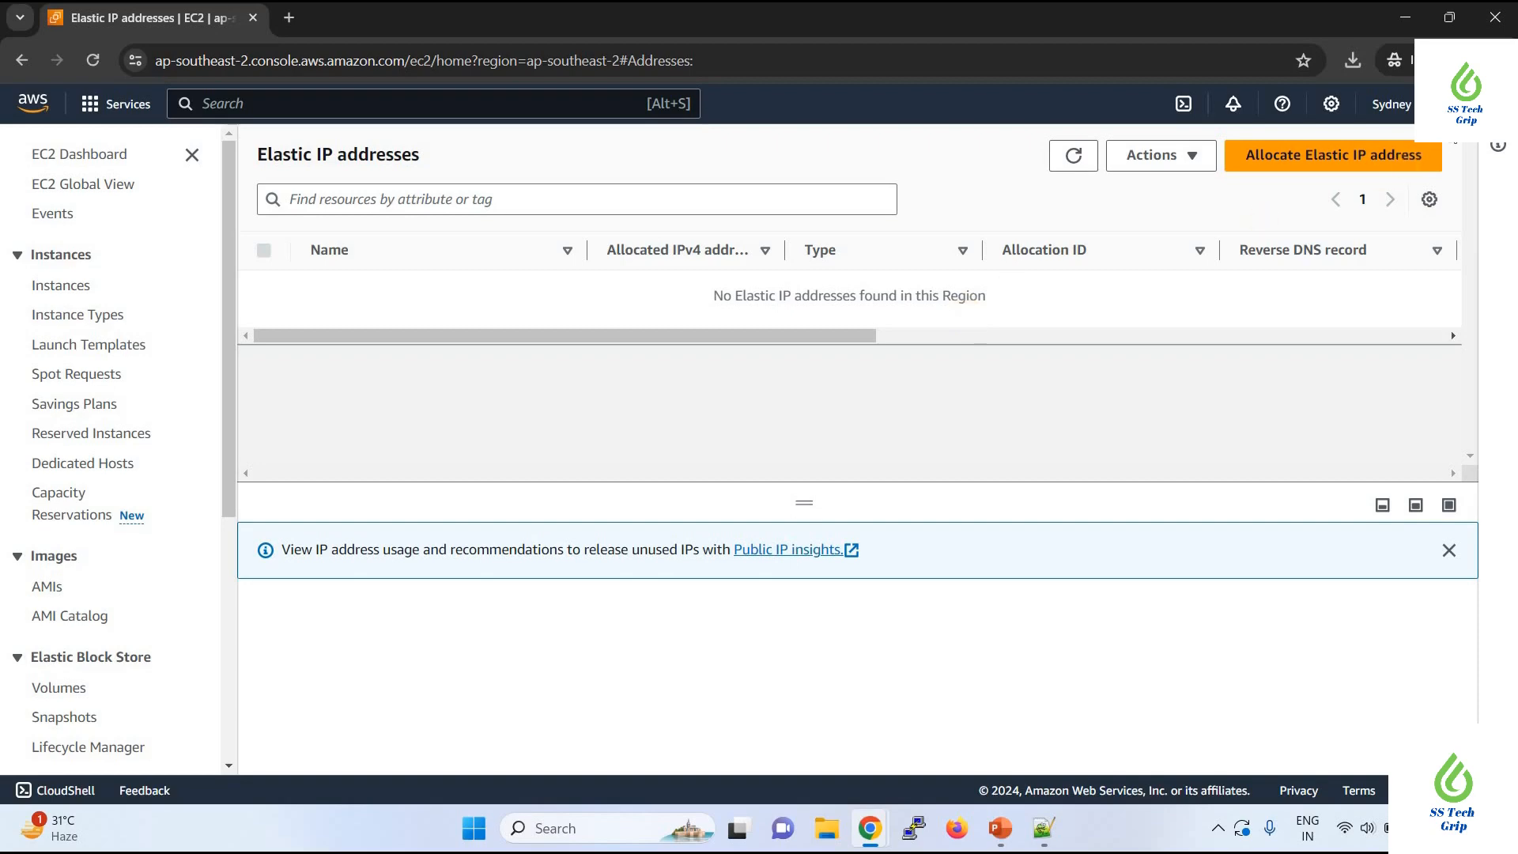
pyautogui.click(1354, 161)
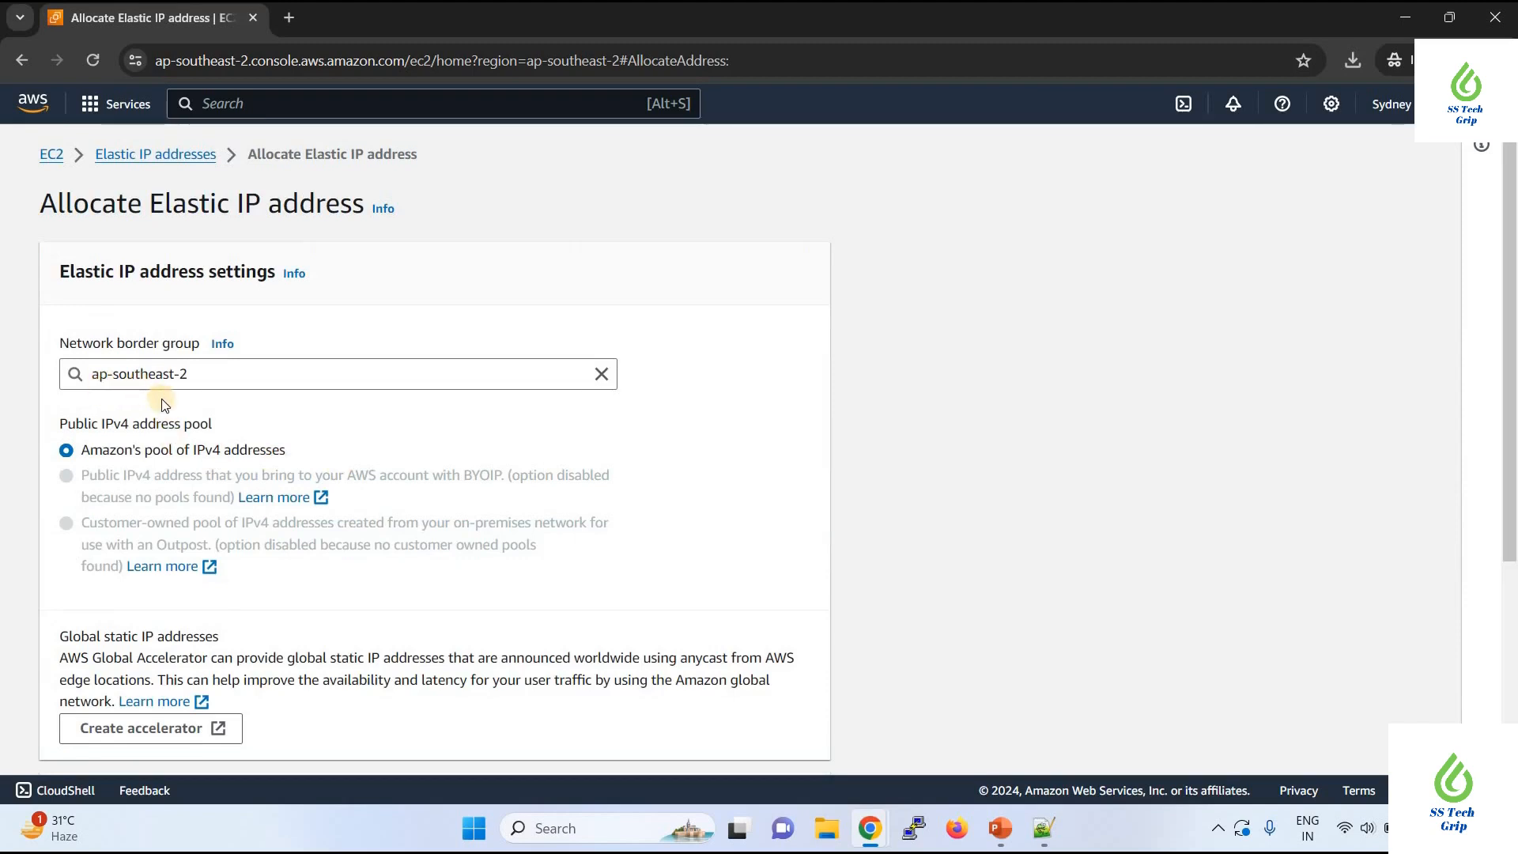
pyautogui.click(221, 368)
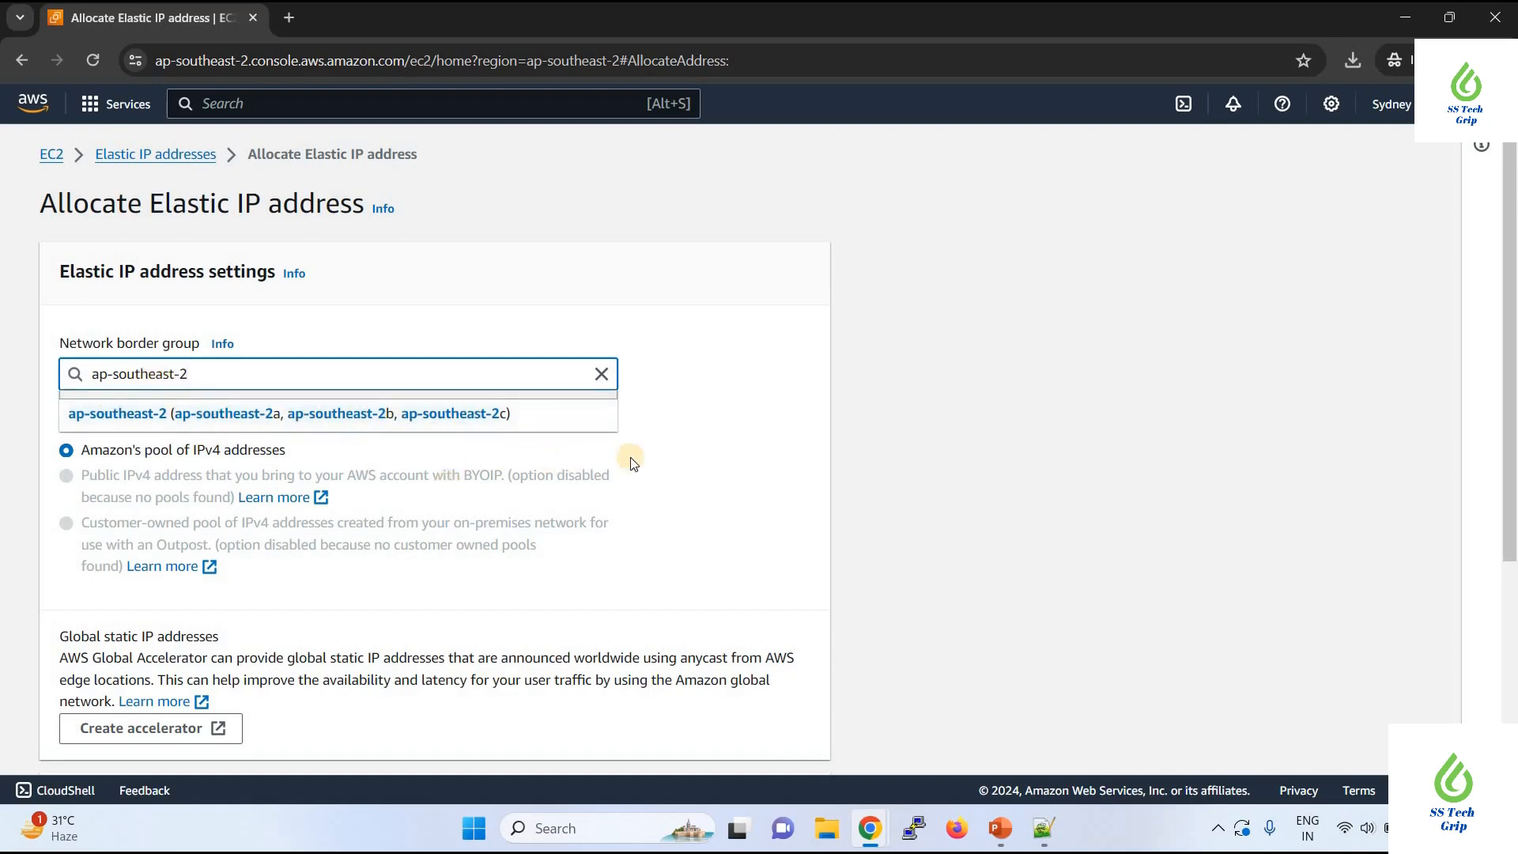
pyautogui.click(676, 453)
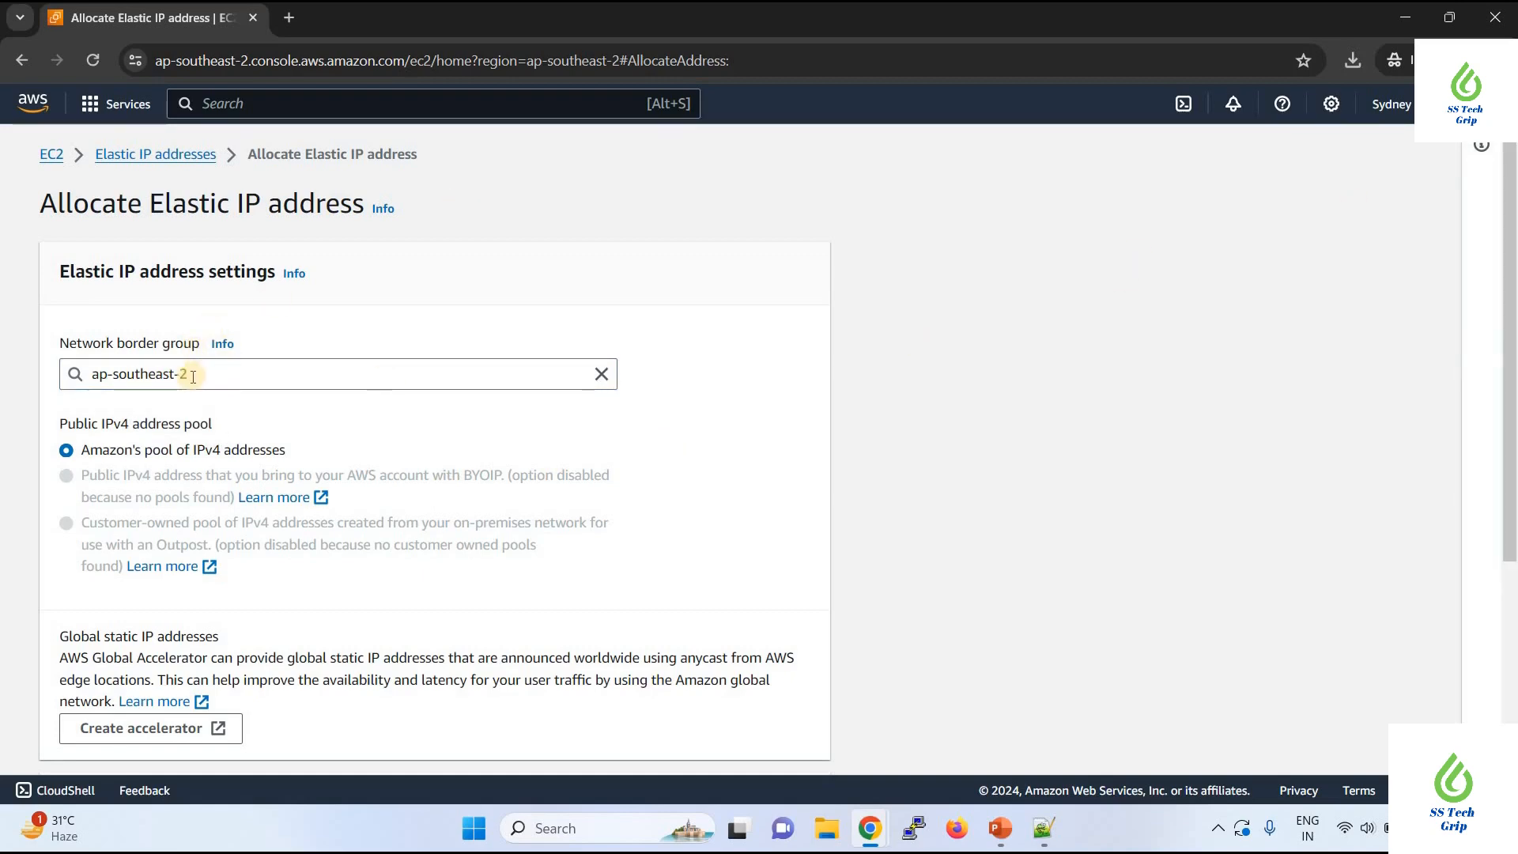
pyautogui.scroll(-1, 202, 377)
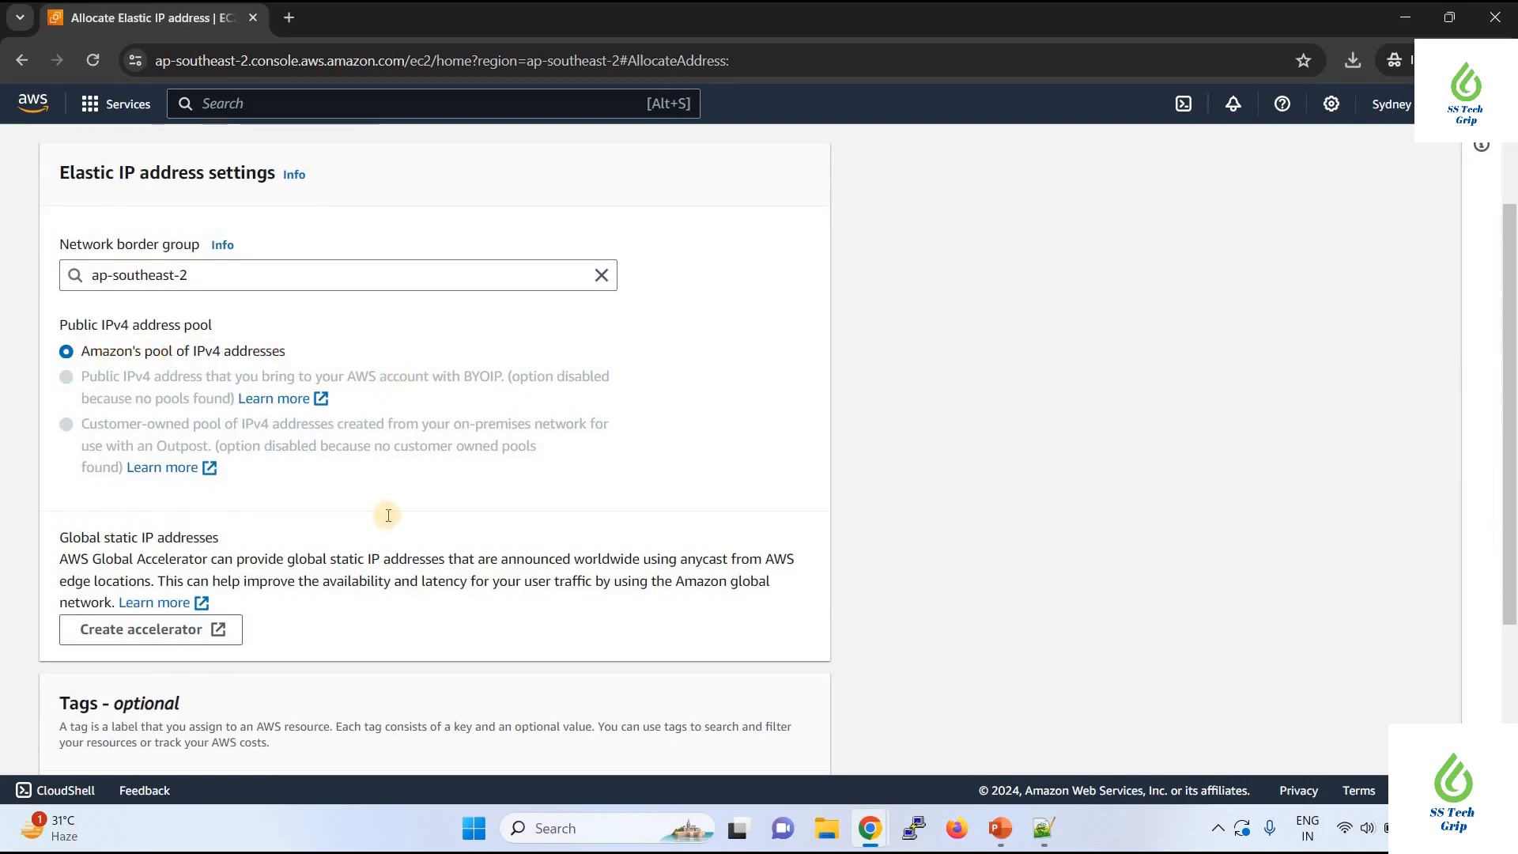
pyautogui.scroll(-2, 388, 516)
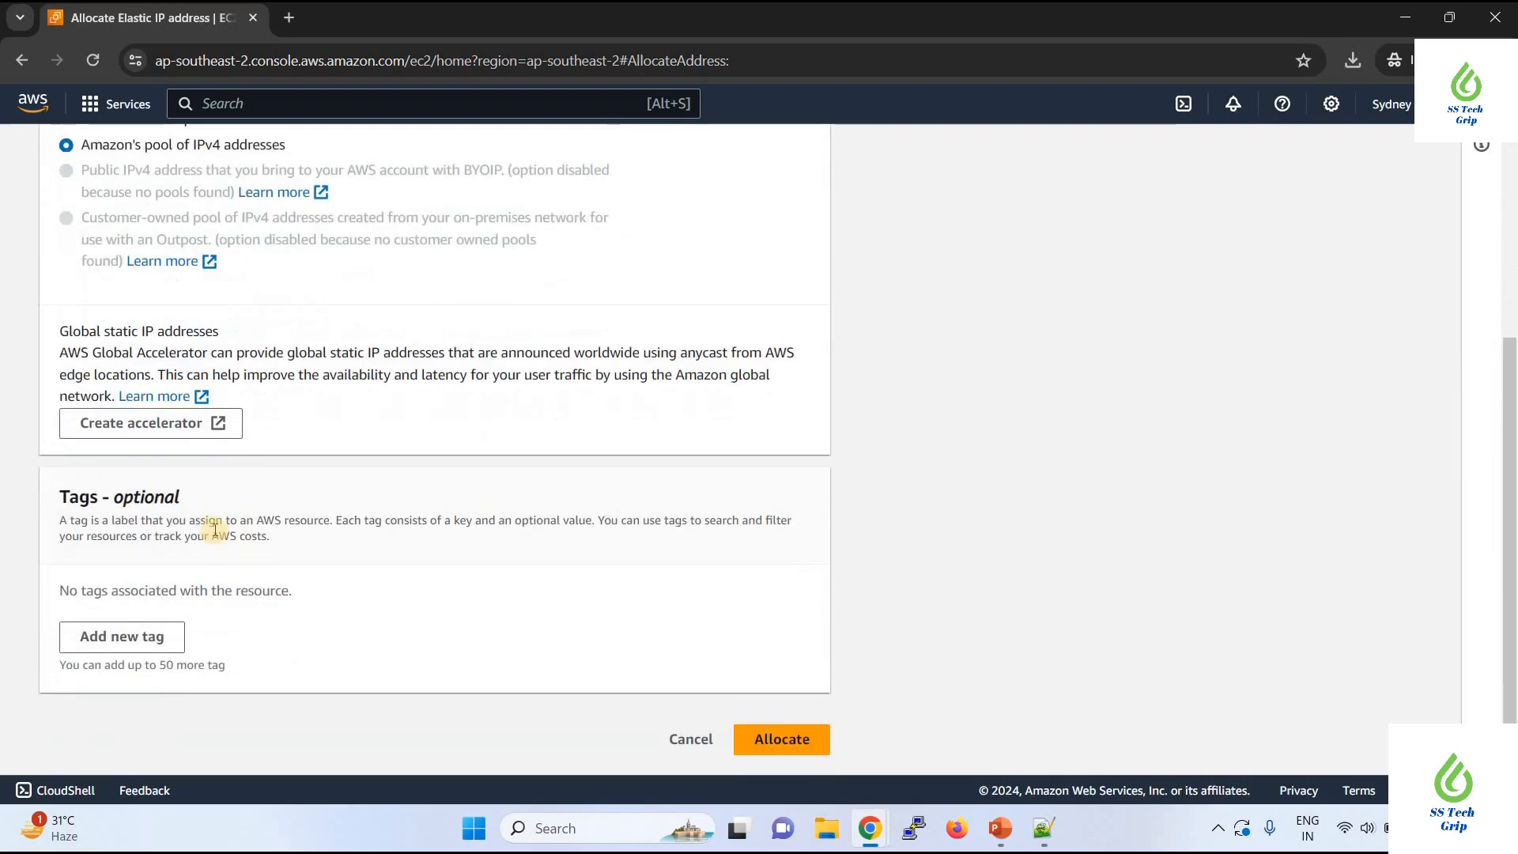
pyautogui.click(802, 738)
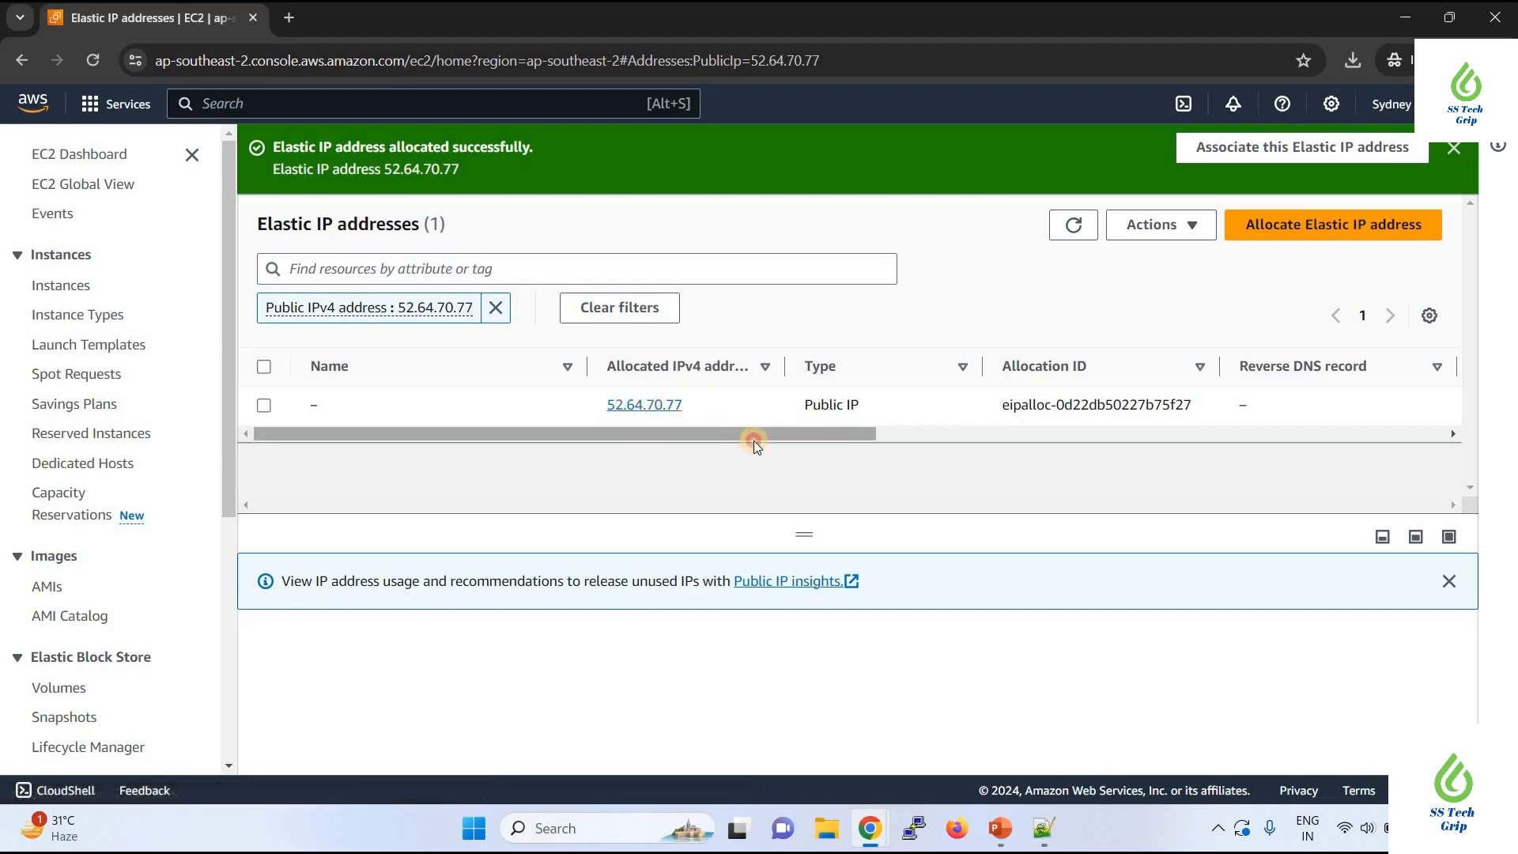
# Open the Associate Elastic IP address form for the newly allocated address 52.64.70.77.
pyautogui.moveTo(832, 452); pyautogui.dragTo(530, 476)
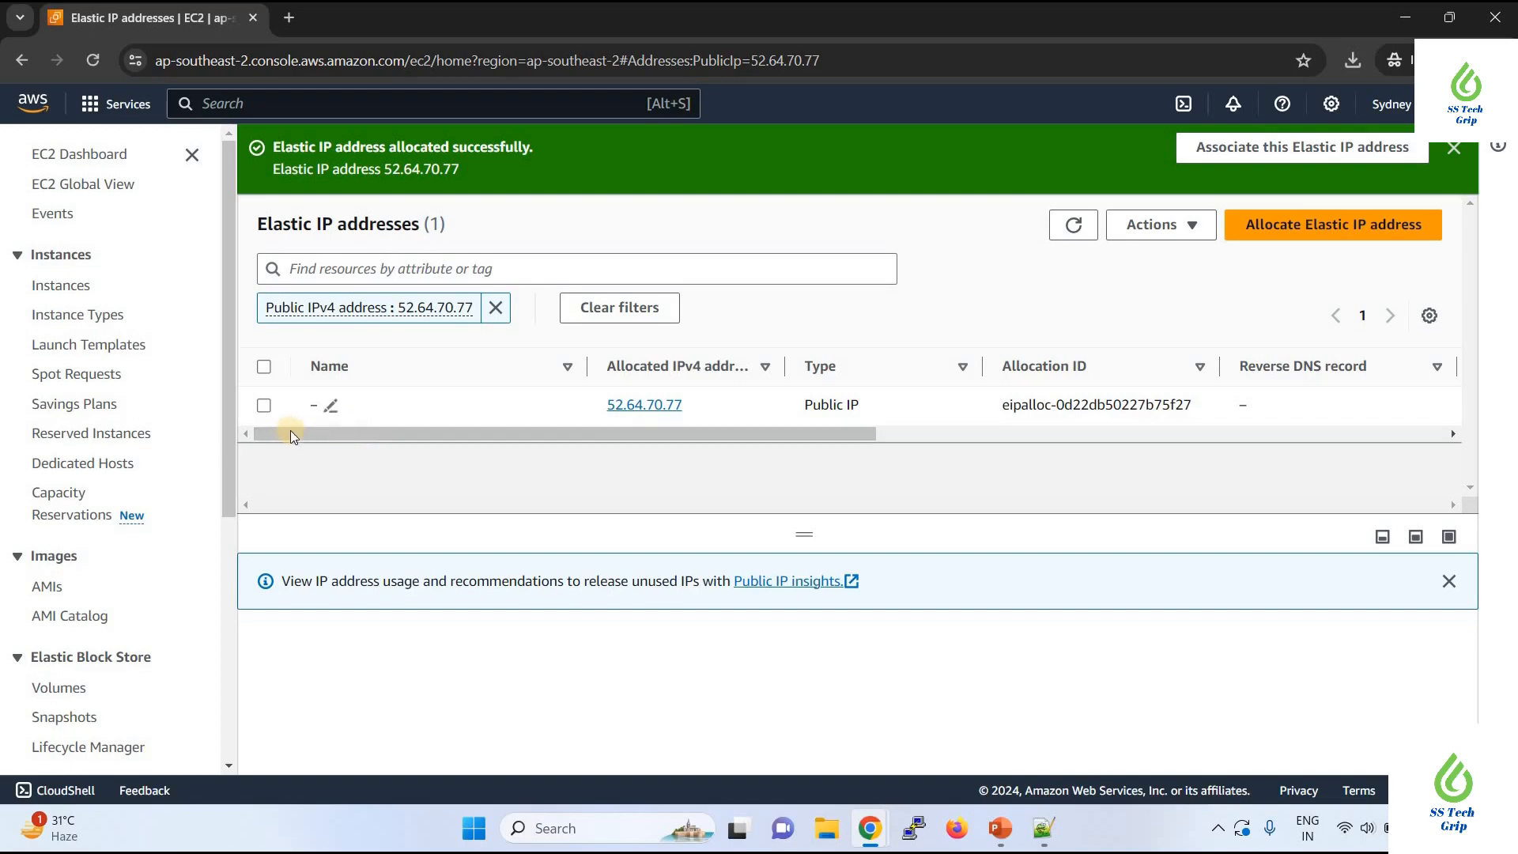
pyautogui.click(264, 407)
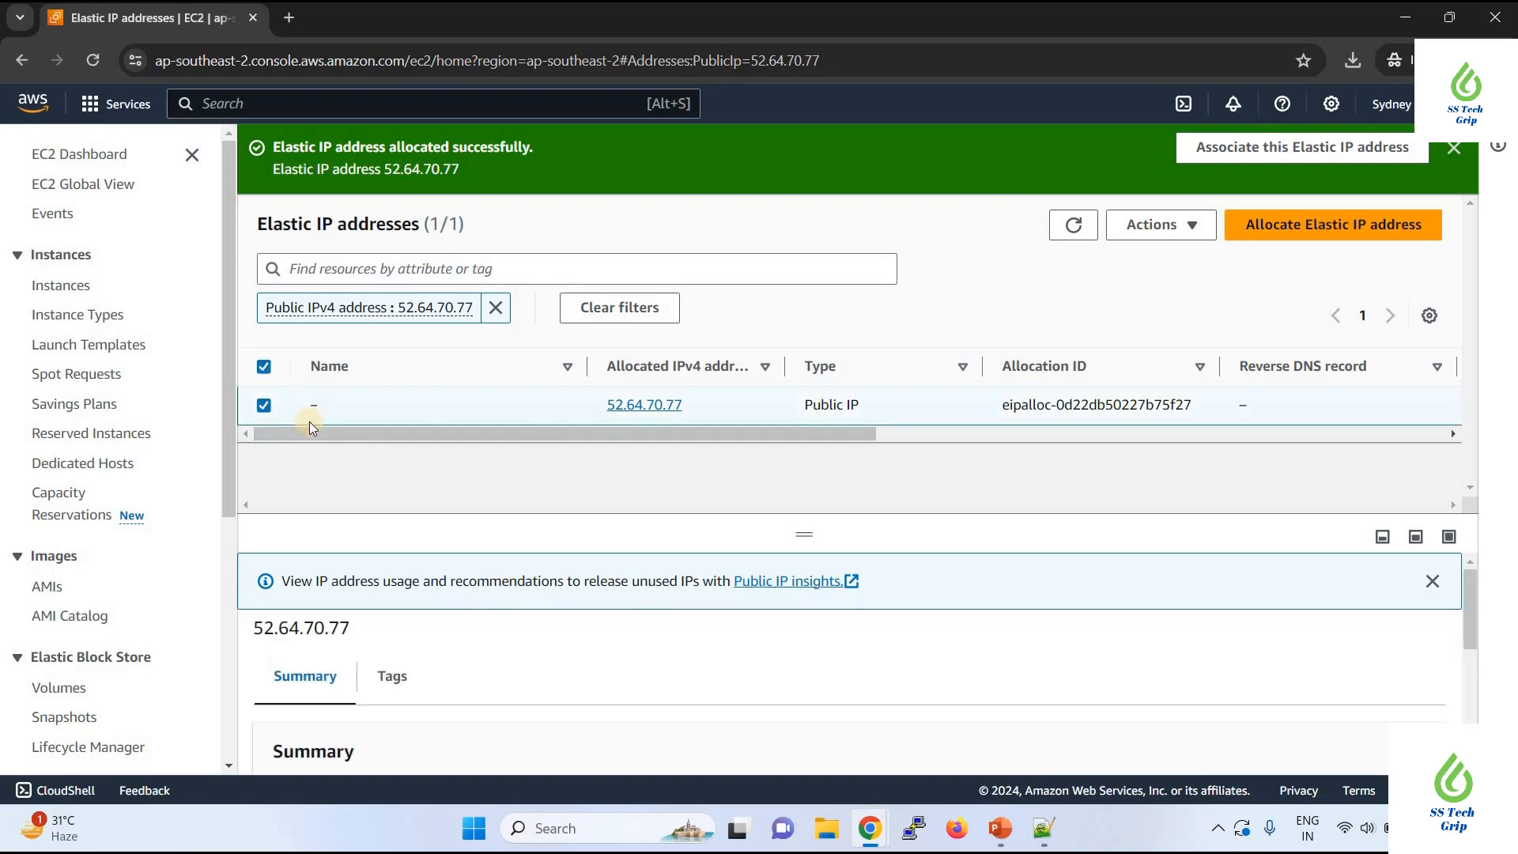
pyautogui.click(1175, 228)
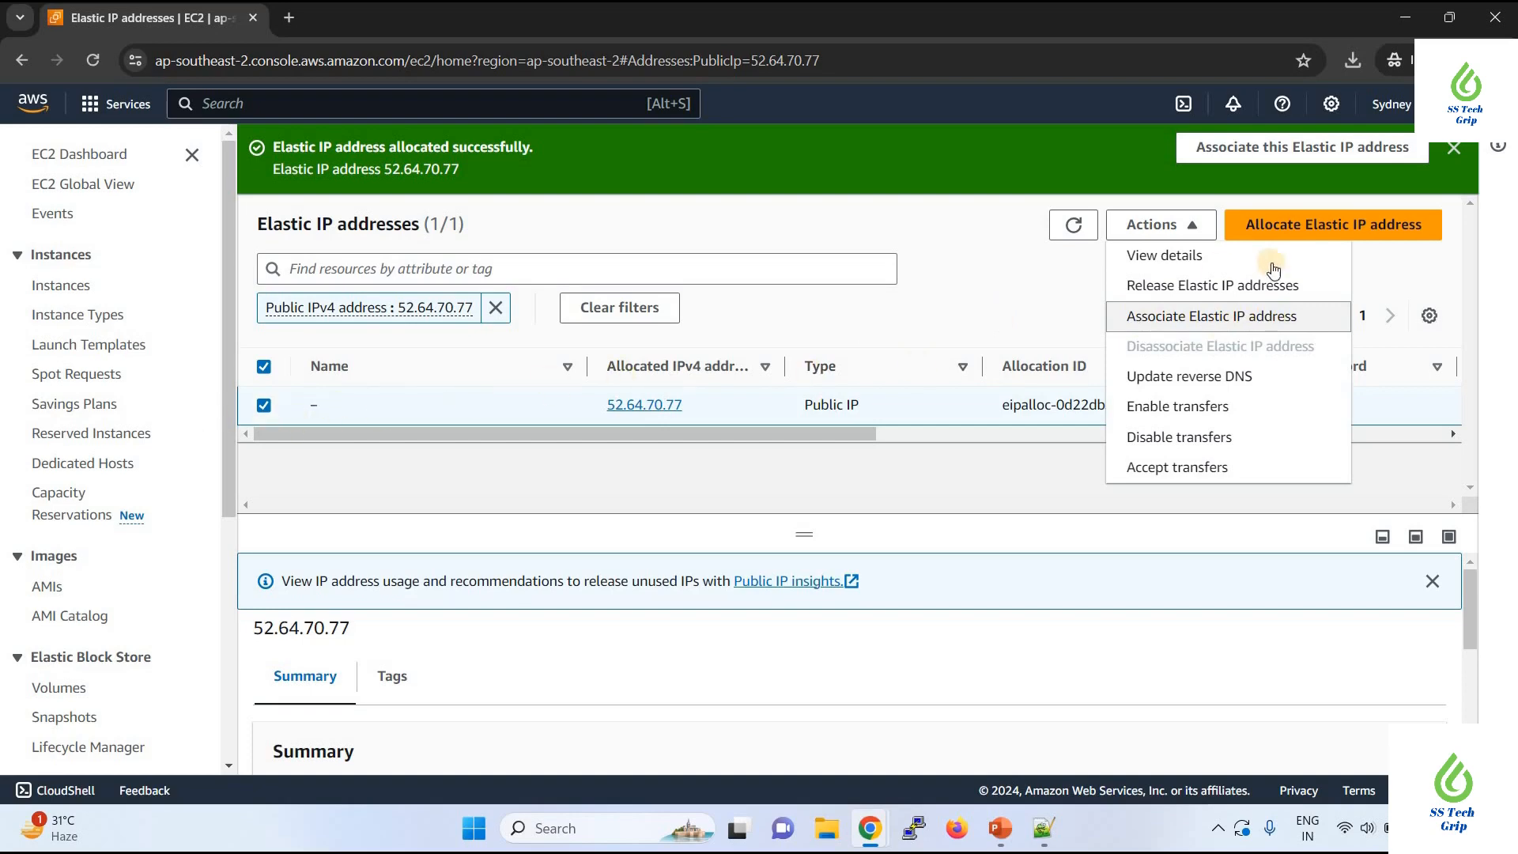
pyautogui.click(1256, 316)
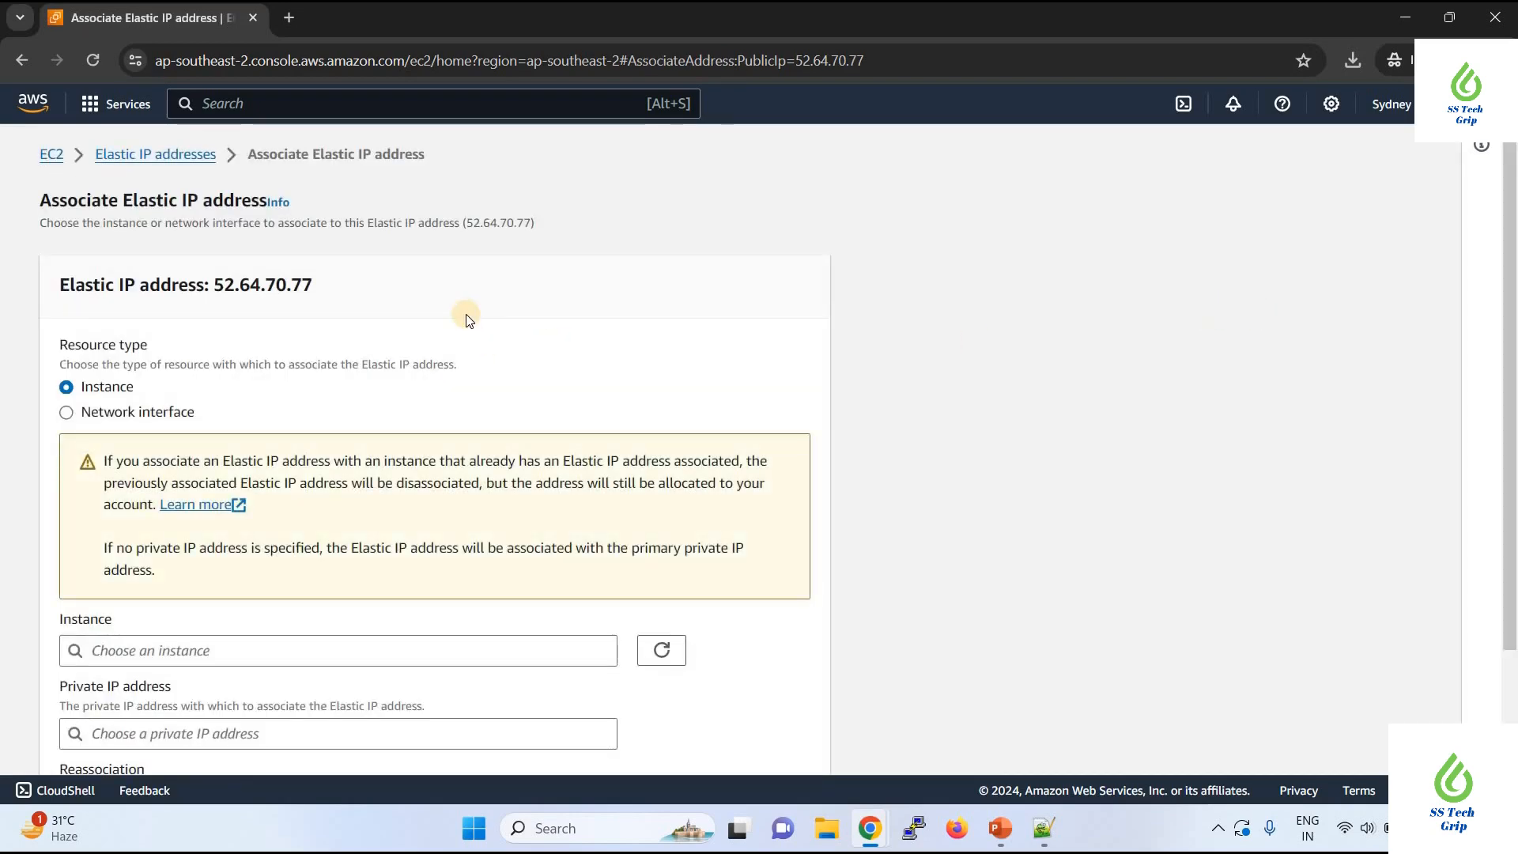
pyautogui.scroll(-1, 467, 319)
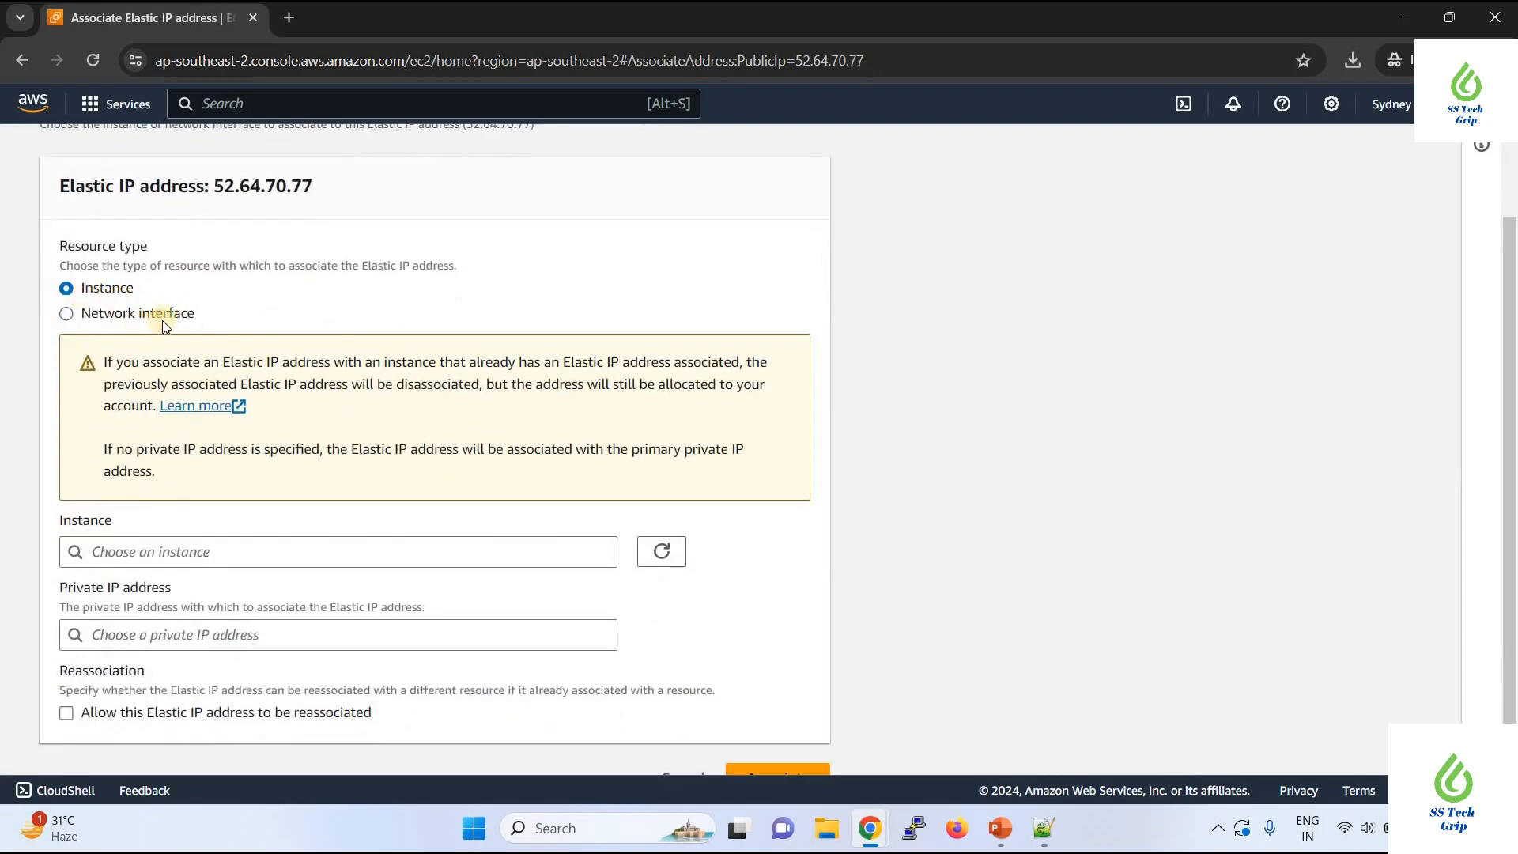
pyautogui.scroll(-1, 169, 317)
# Associate the Elastic IP address with the running testing instance, using its private IP address 172.31.39.96.
pyautogui.click(178, 510)
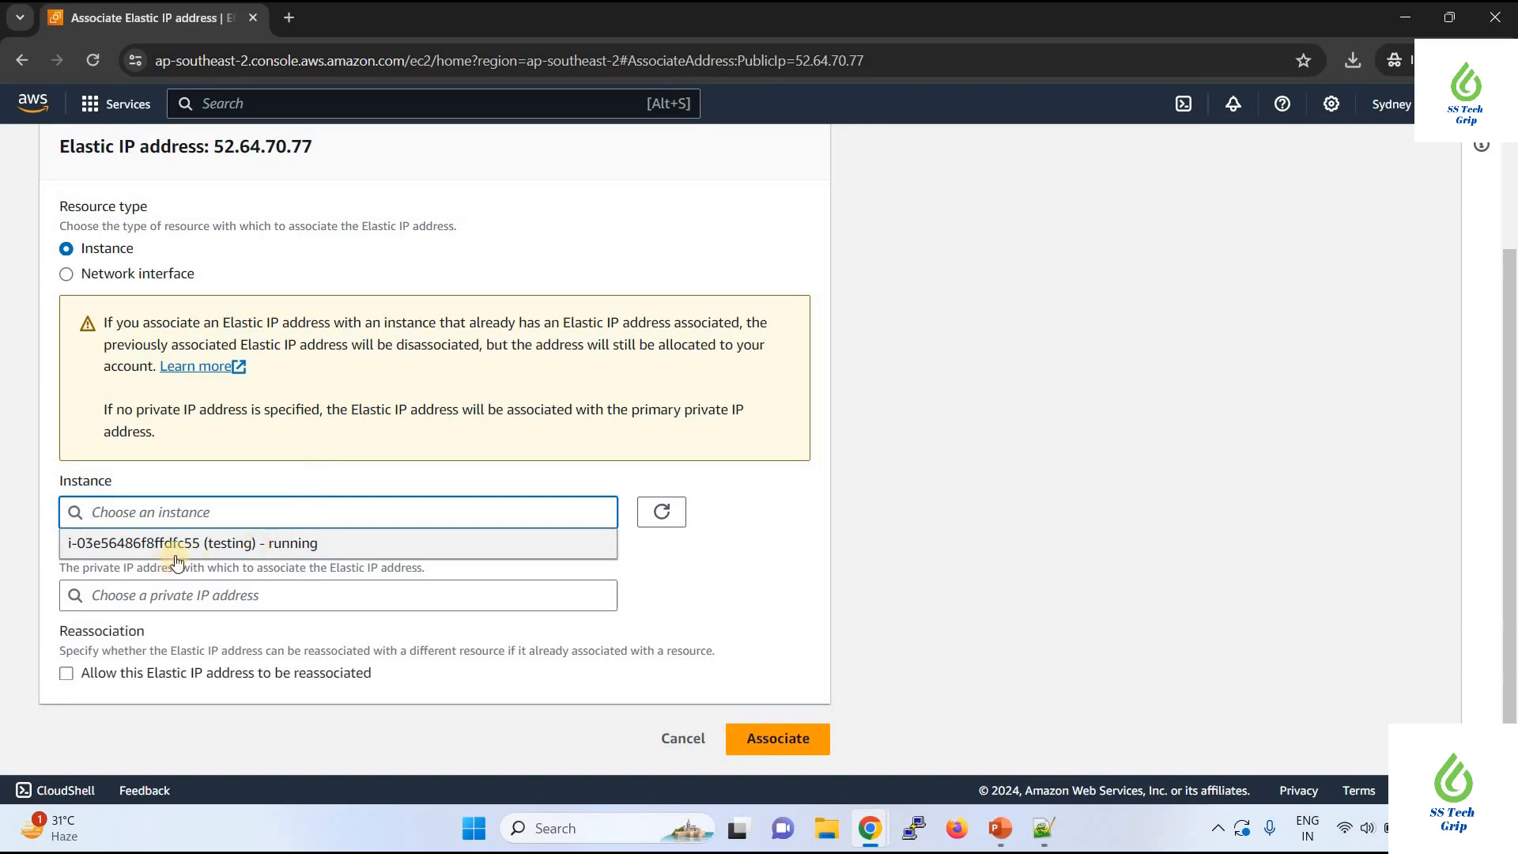
pyautogui.click(324, 546)
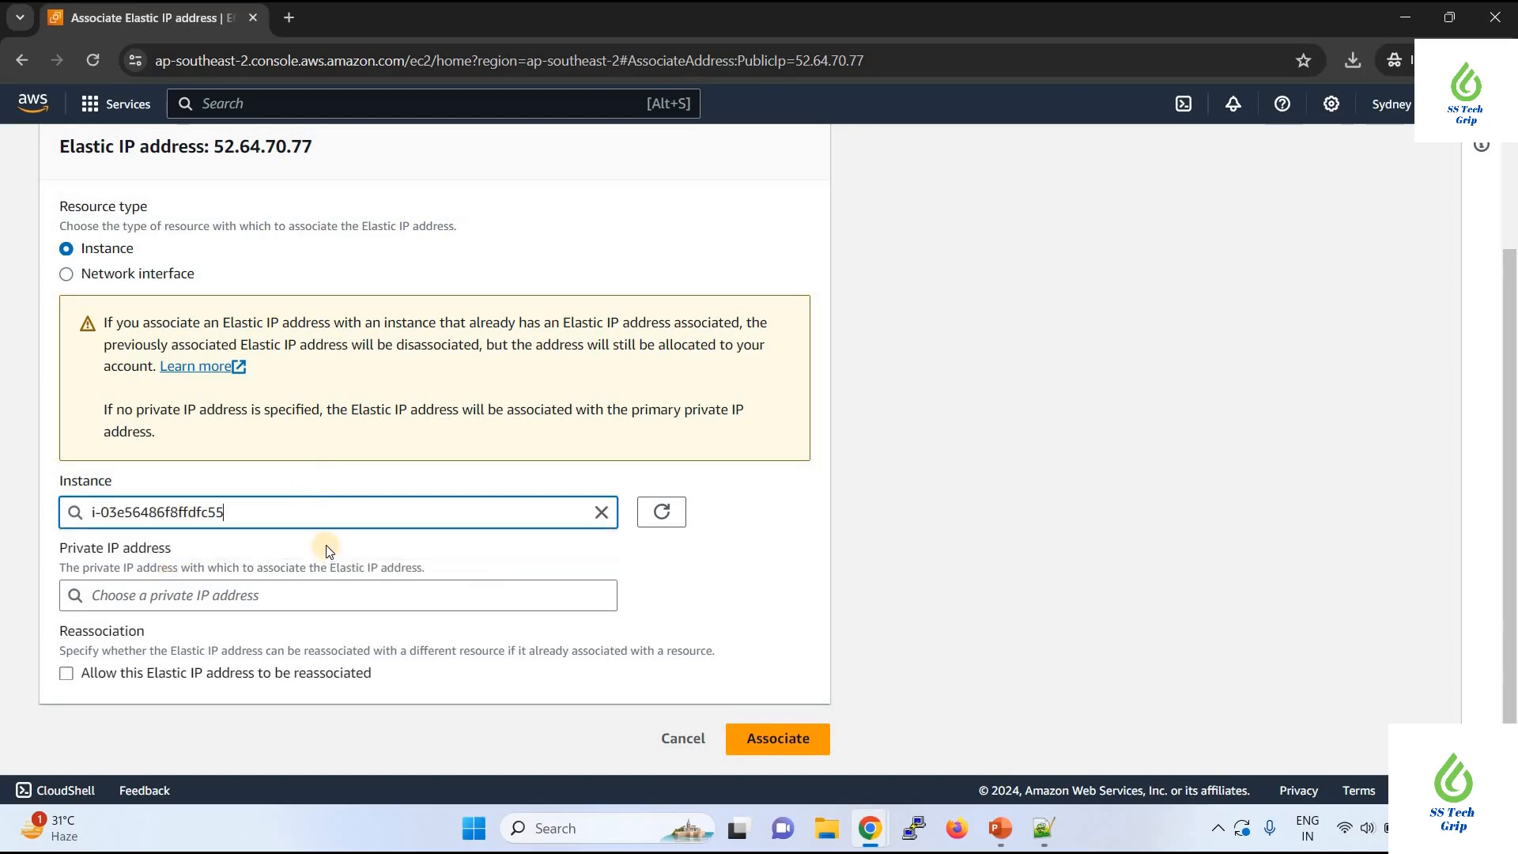
pyautogui.click(187, 595)
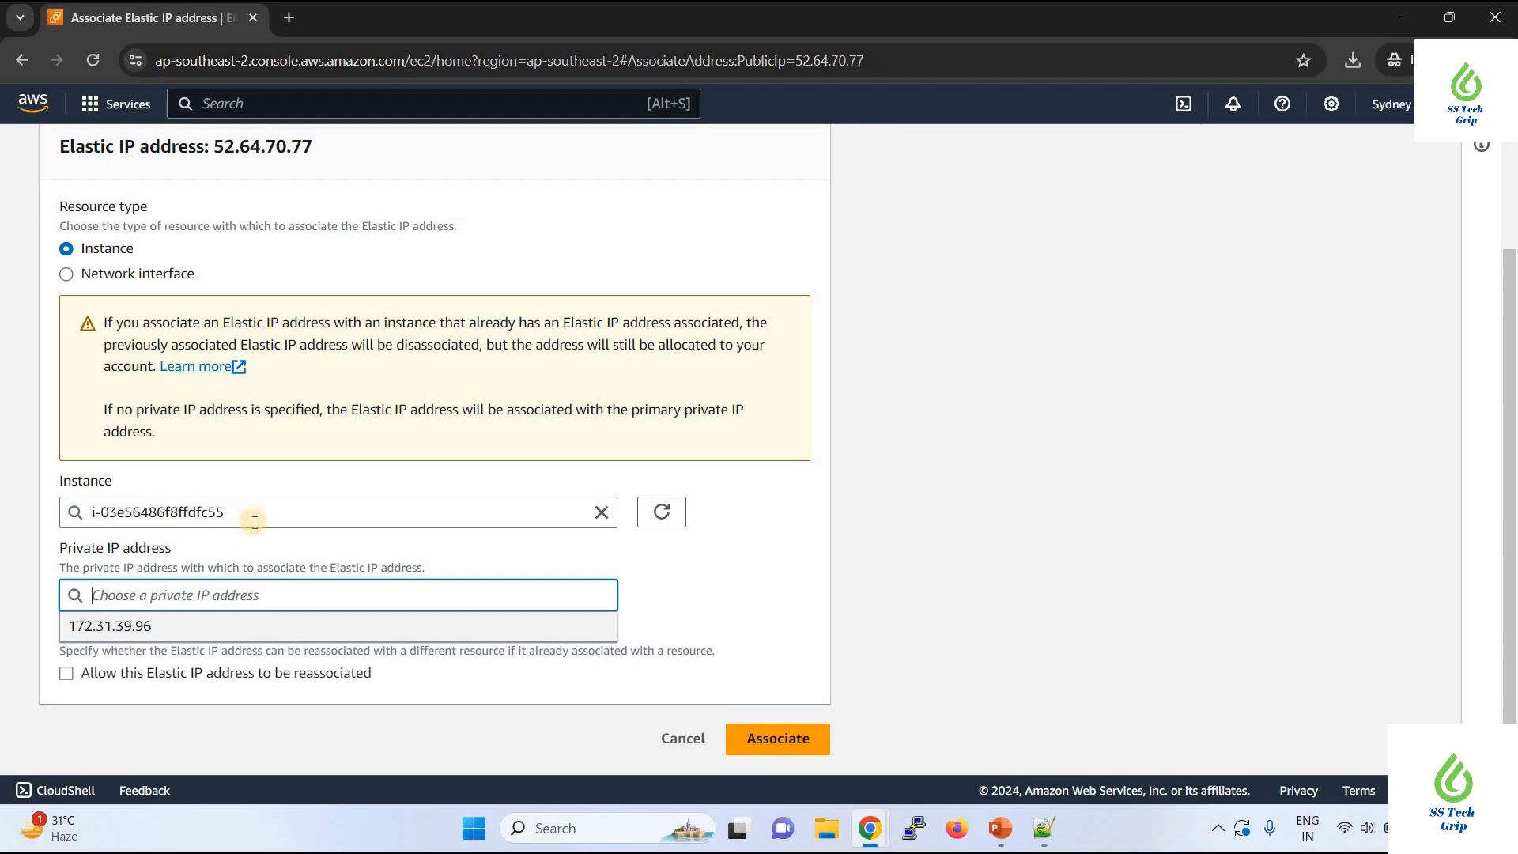
pyautogui.click(150, 627)
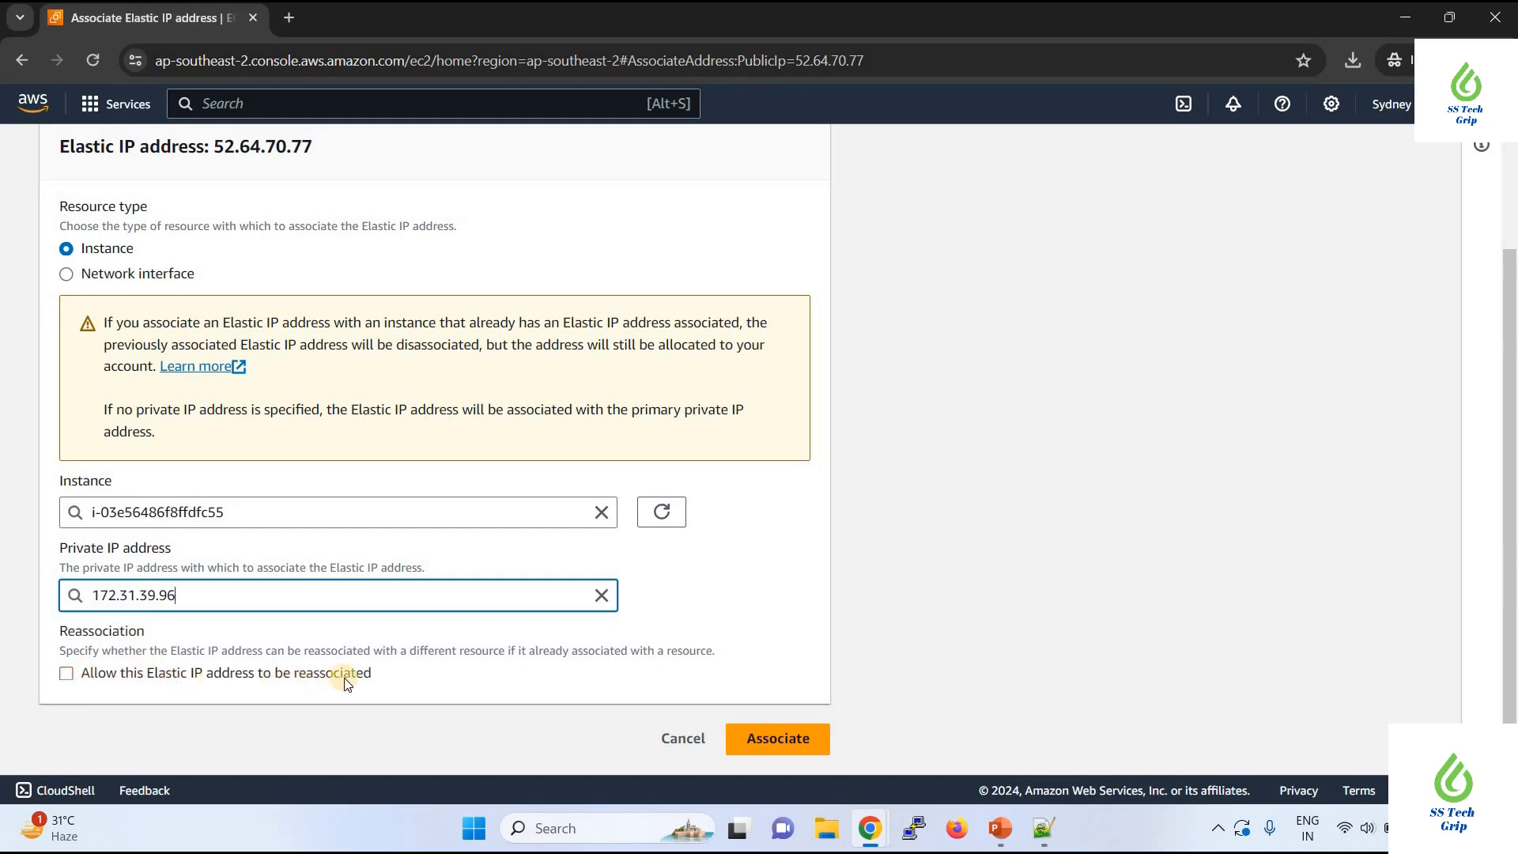
pyautogui.click(141, 671)
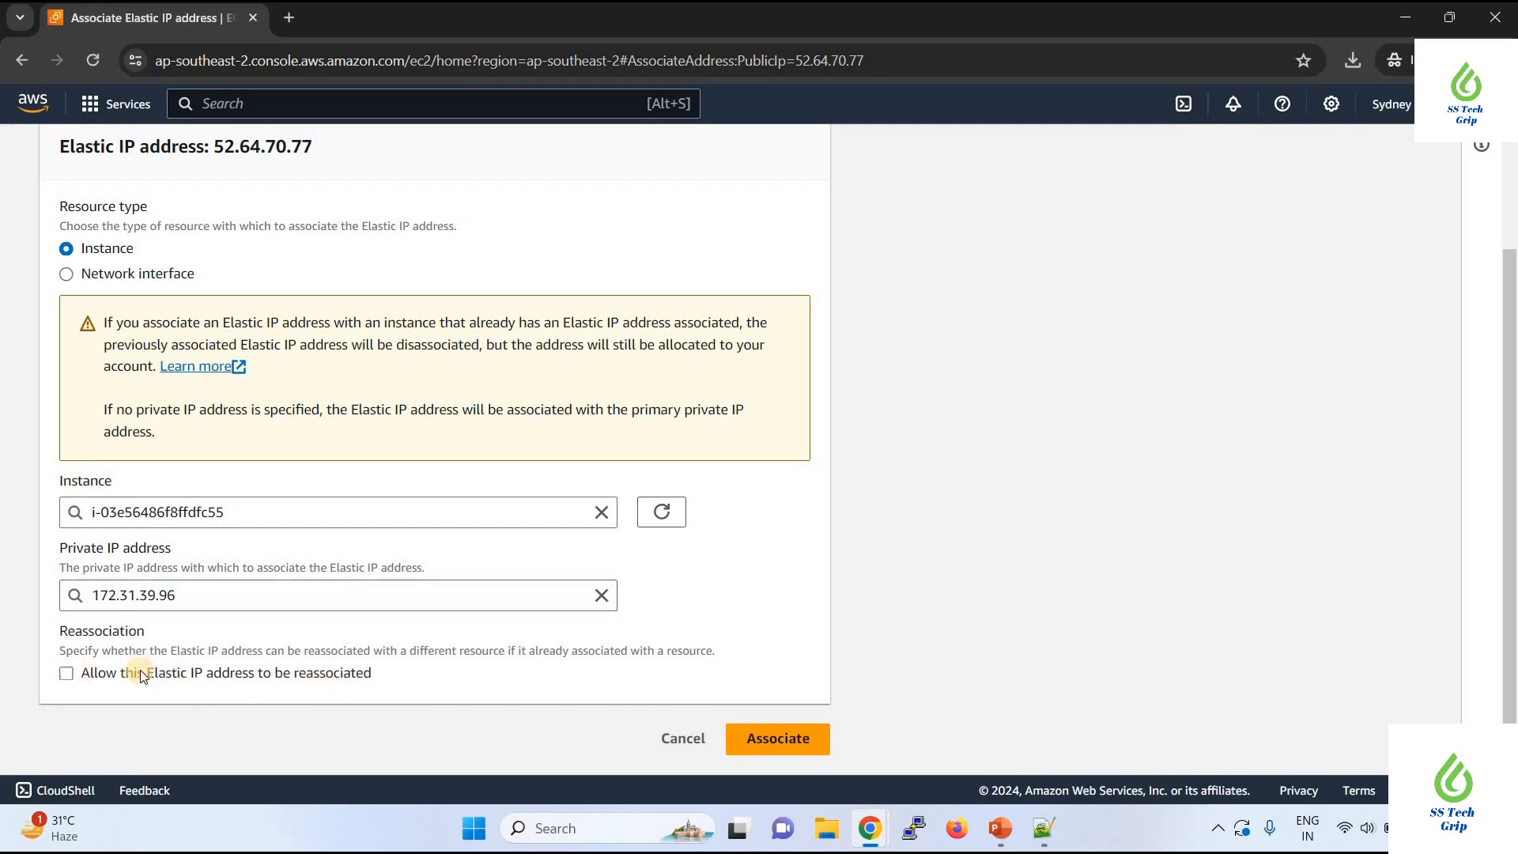
pyautogui.click(140, 673)
pyautogui.click(66, 673)
pyautogui.click(767, 743)
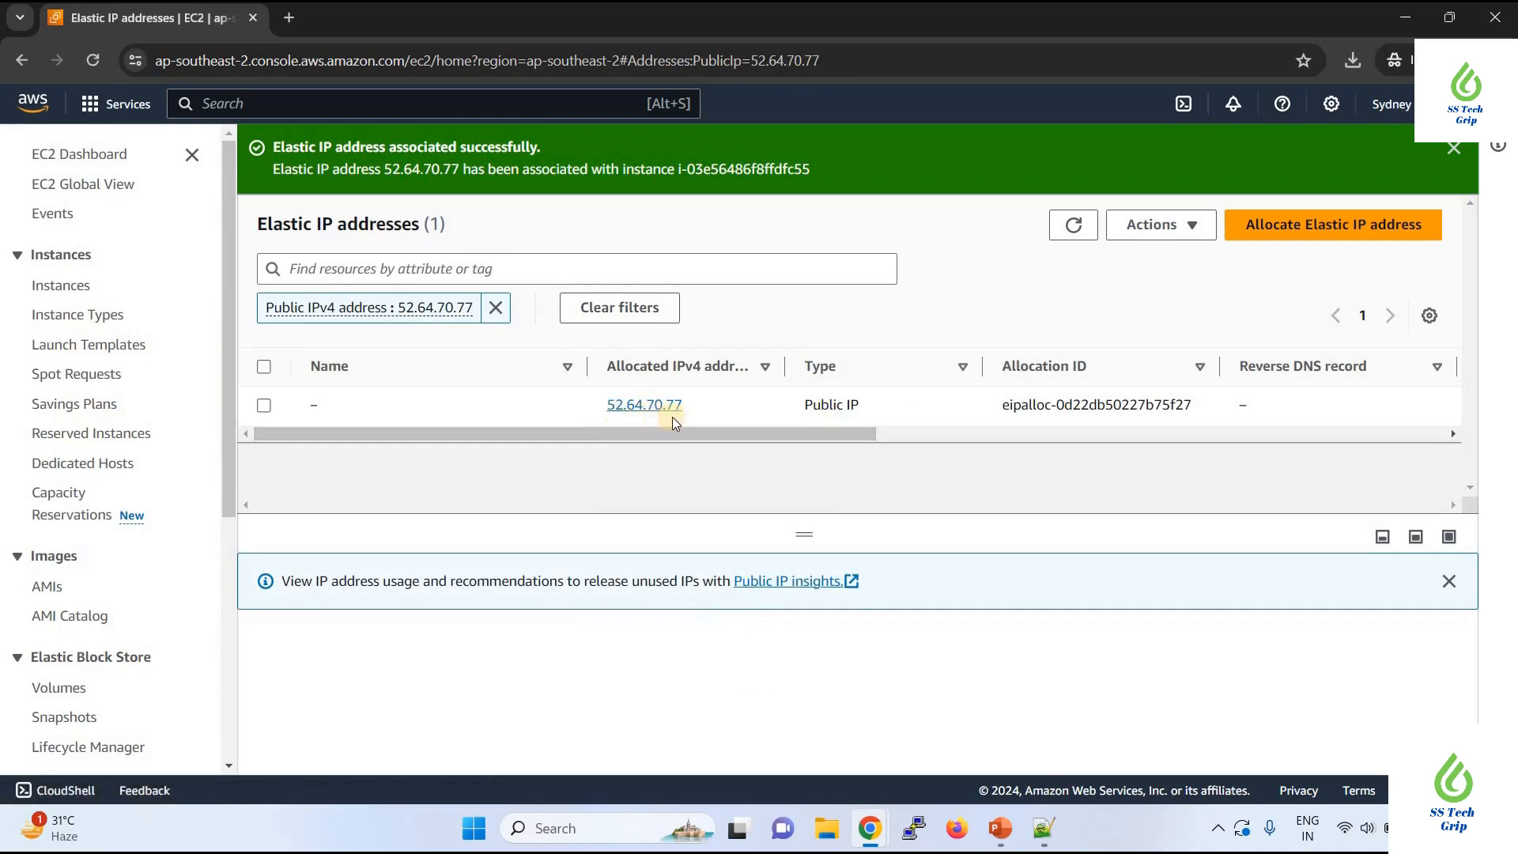
# Copy the running testing instance's public IPv4 address and paste it after the two recorded addresses in the Notepad++ document.
pyautogui.click(88, 159)
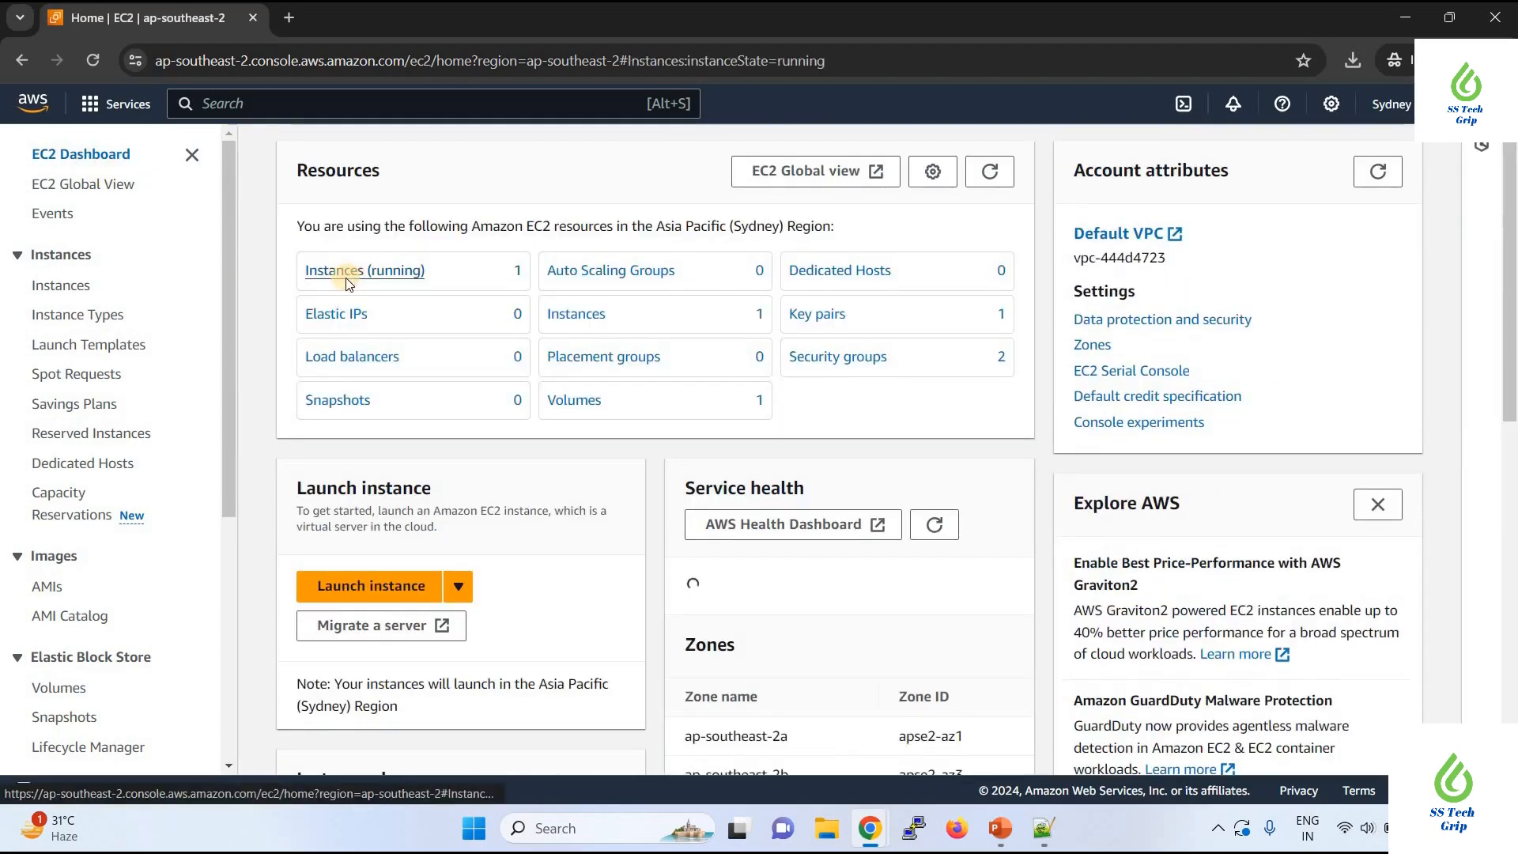
pyautogui.click(345, 271)
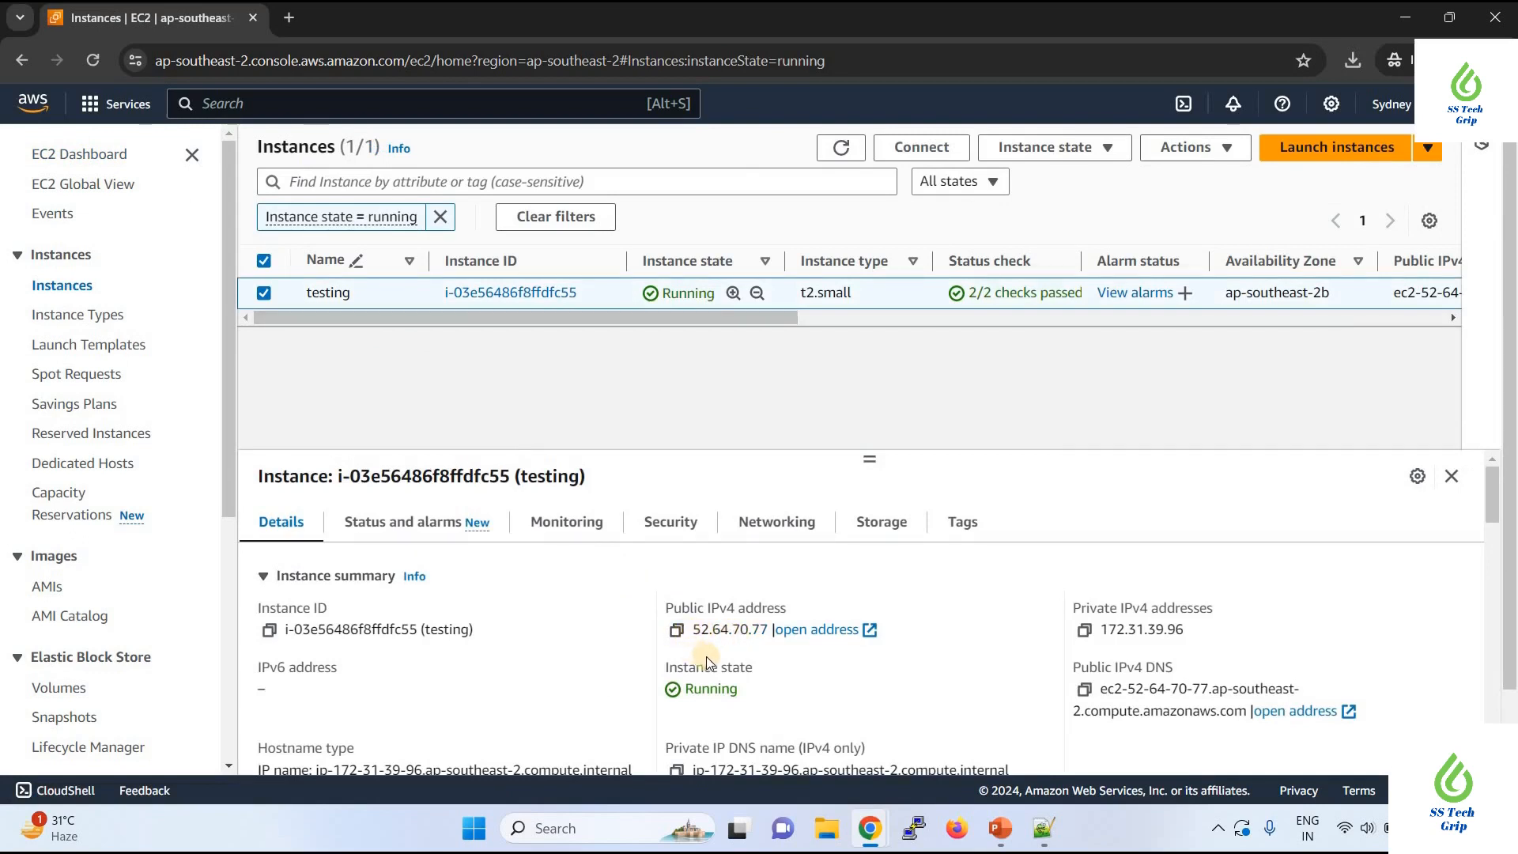
pyautogui.click(676, 630)
pyautogui.moveTo(1044, 836)
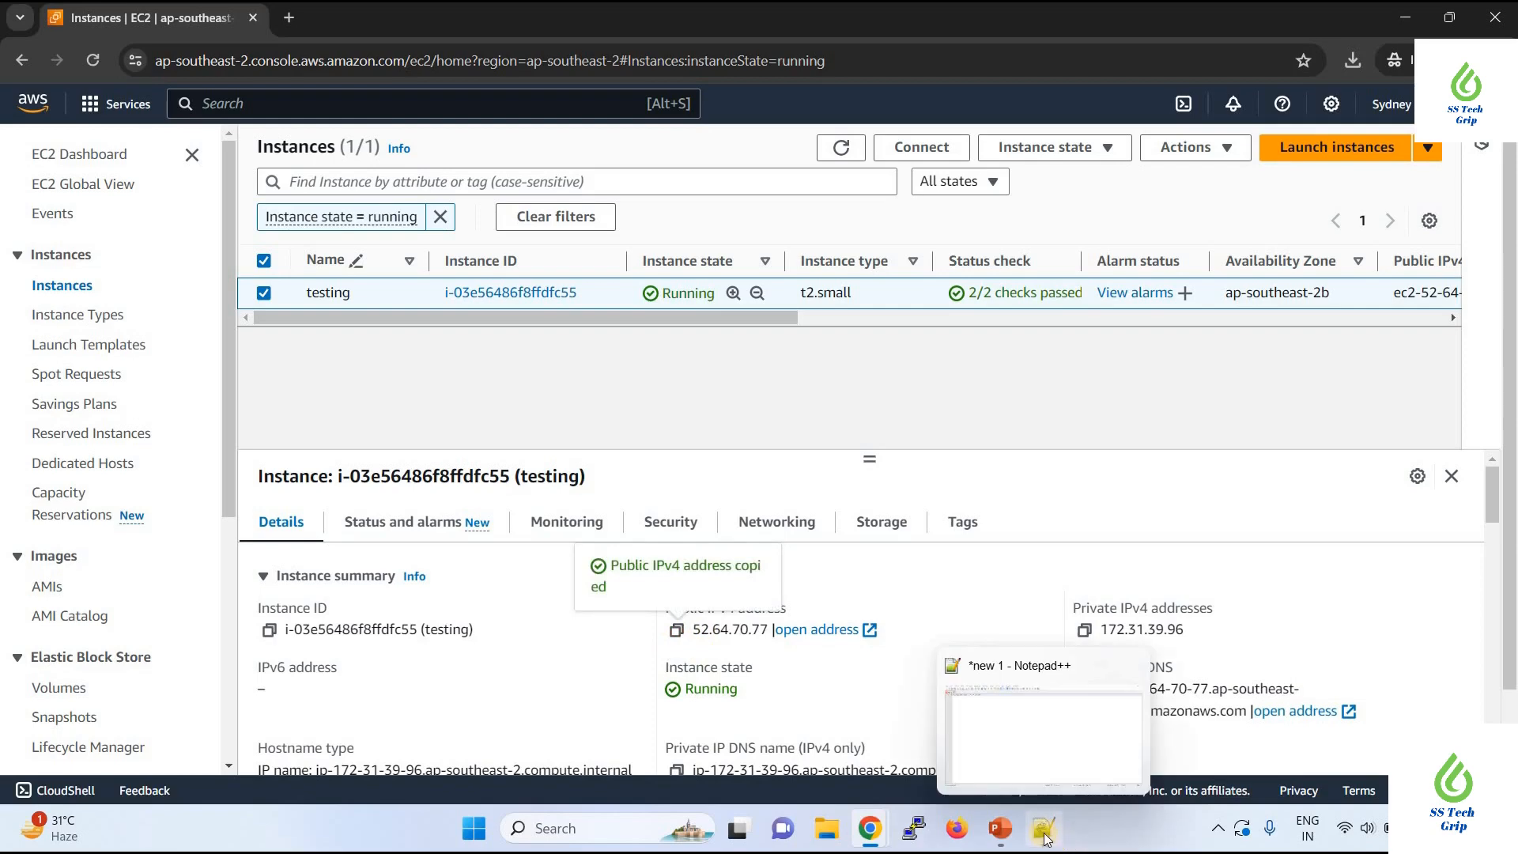
pyautogui.click(1041, 743)
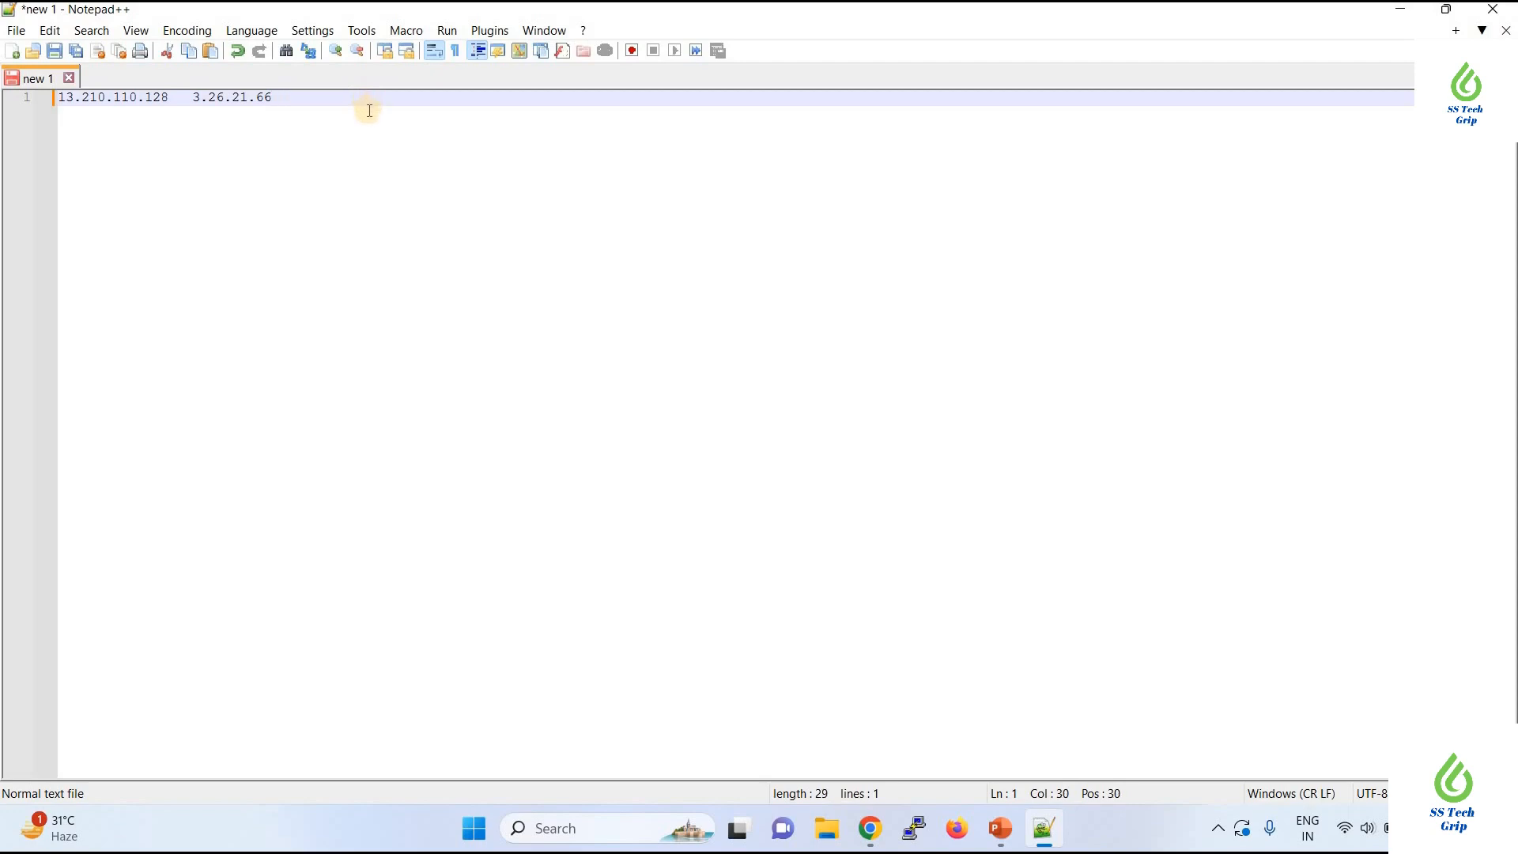
pyautogui.hotkey('ctrl', 'v')
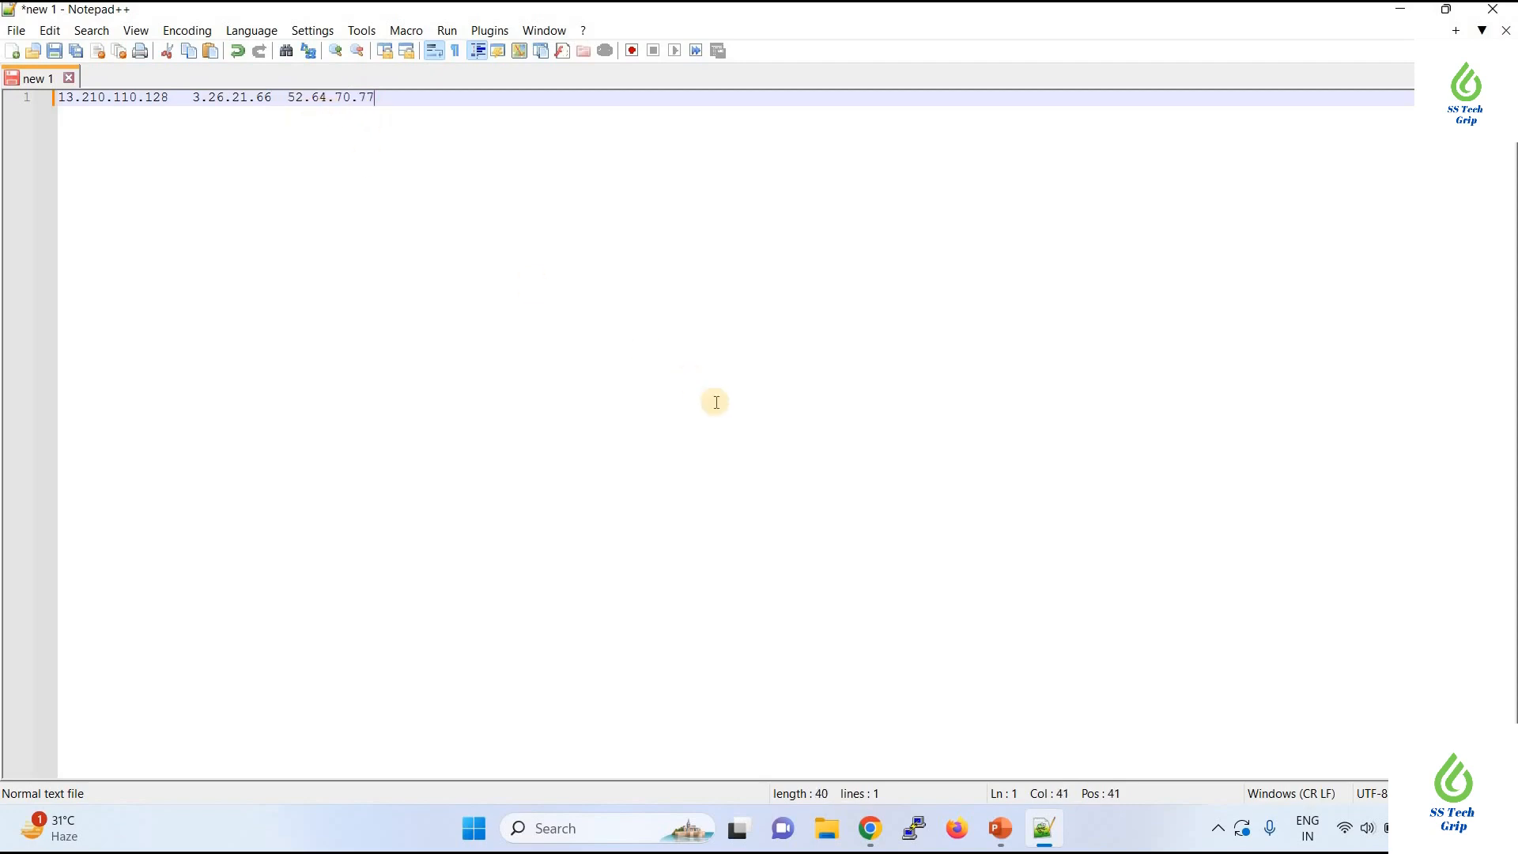
# Switch back to the EC2 console in Chrome and reboot the testing instance.
pyautogui.moveTo(870, 828)
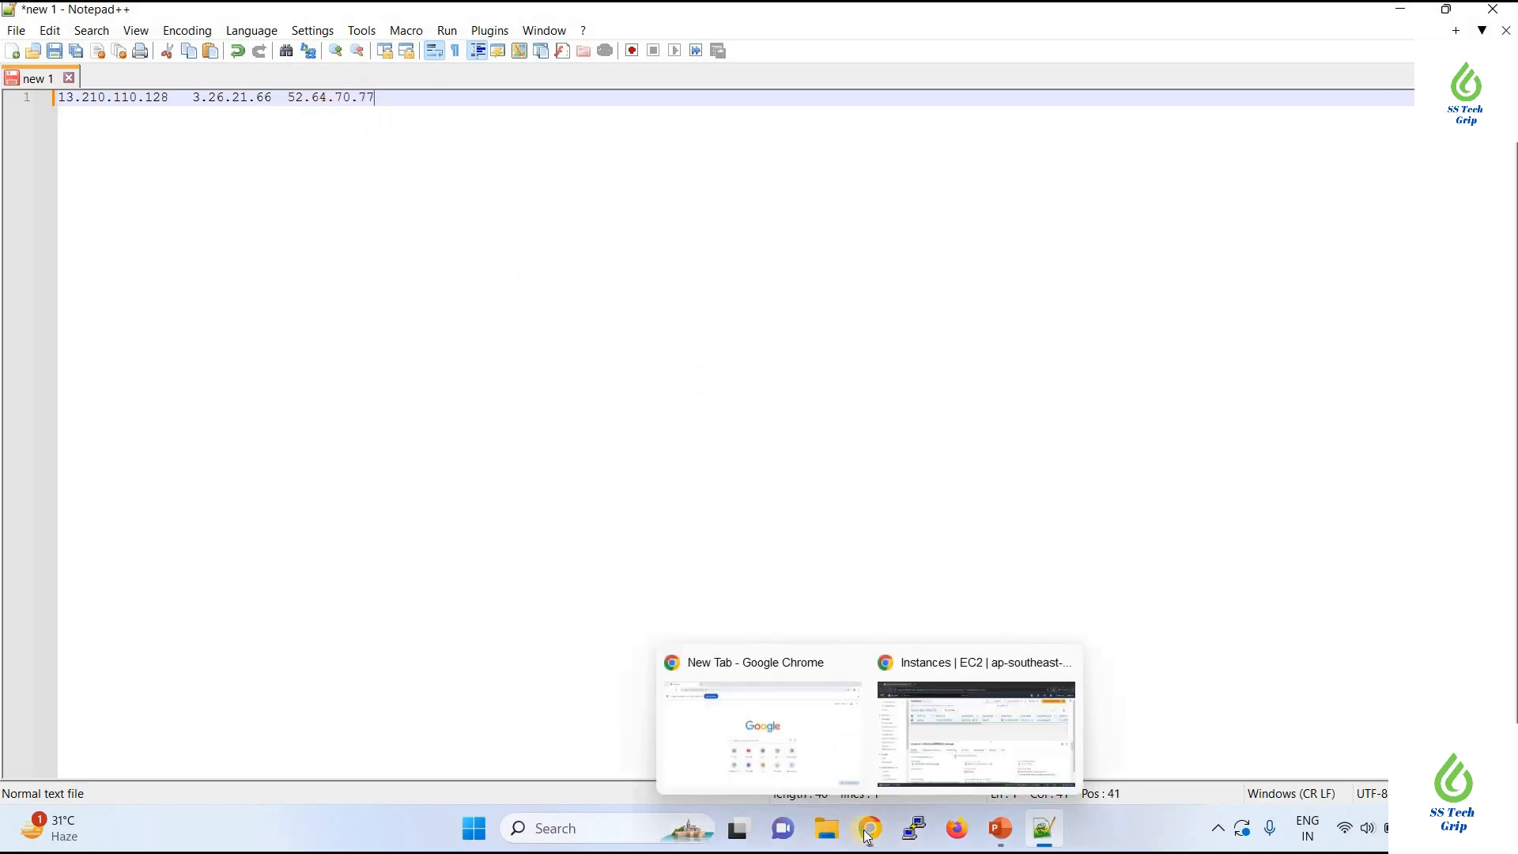
pyautogui.click(994, 754)
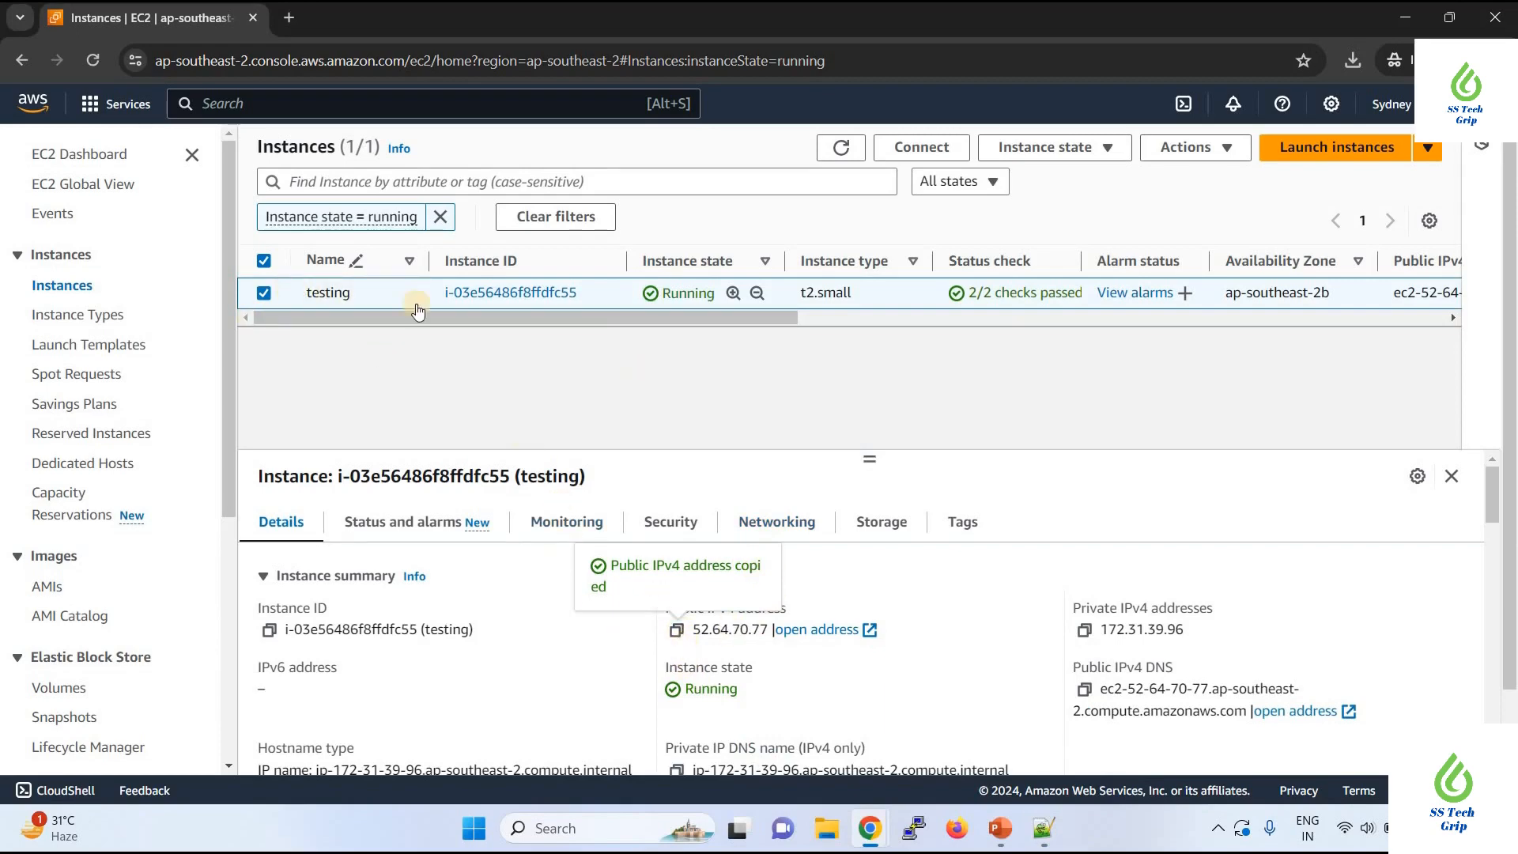
pyautogui.click(262, 296)
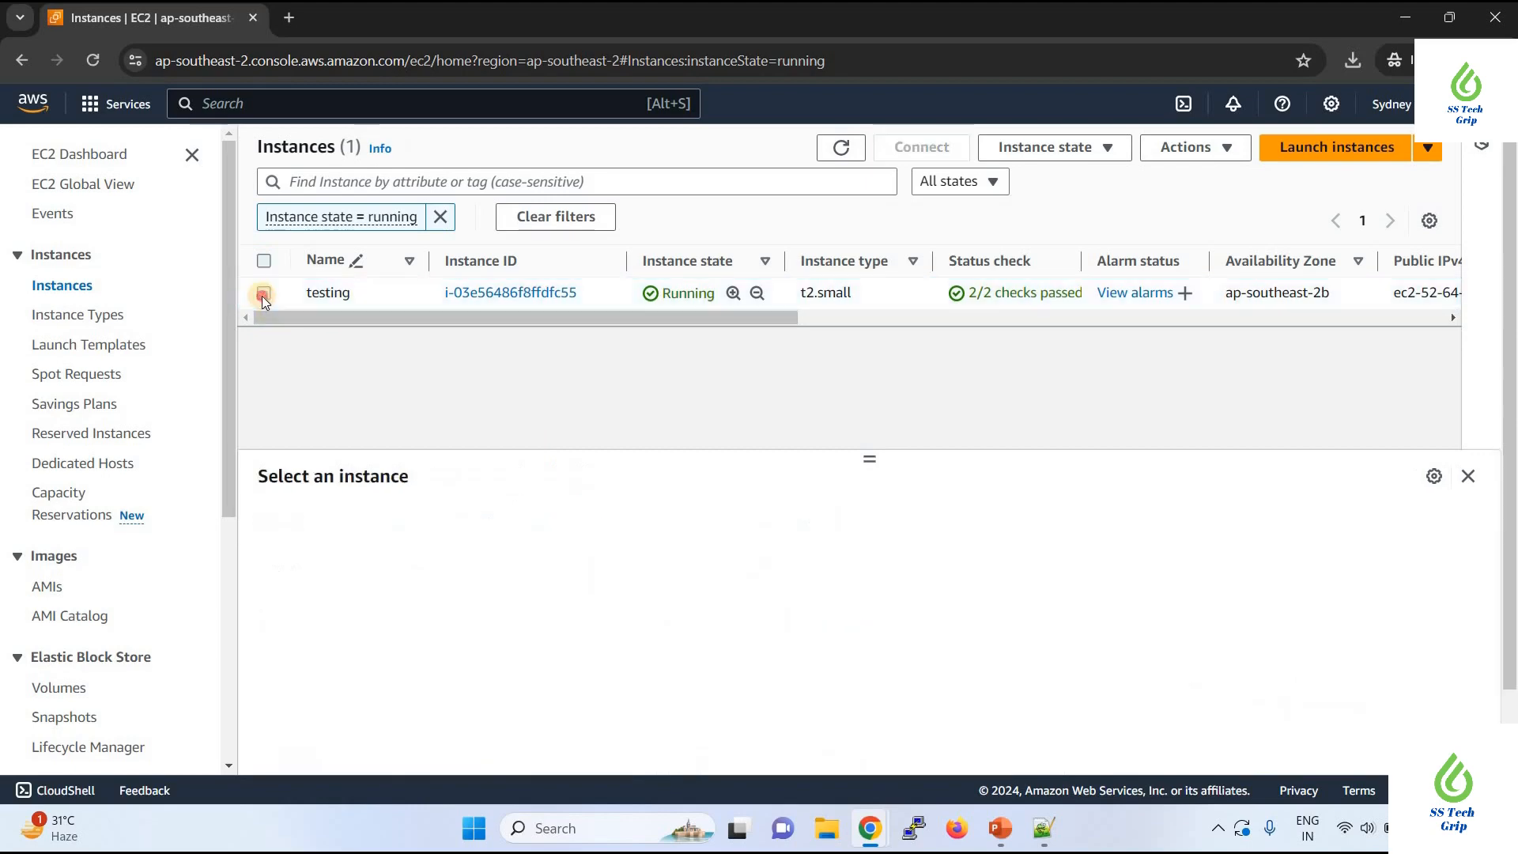
pyautogui.click(263, 296)
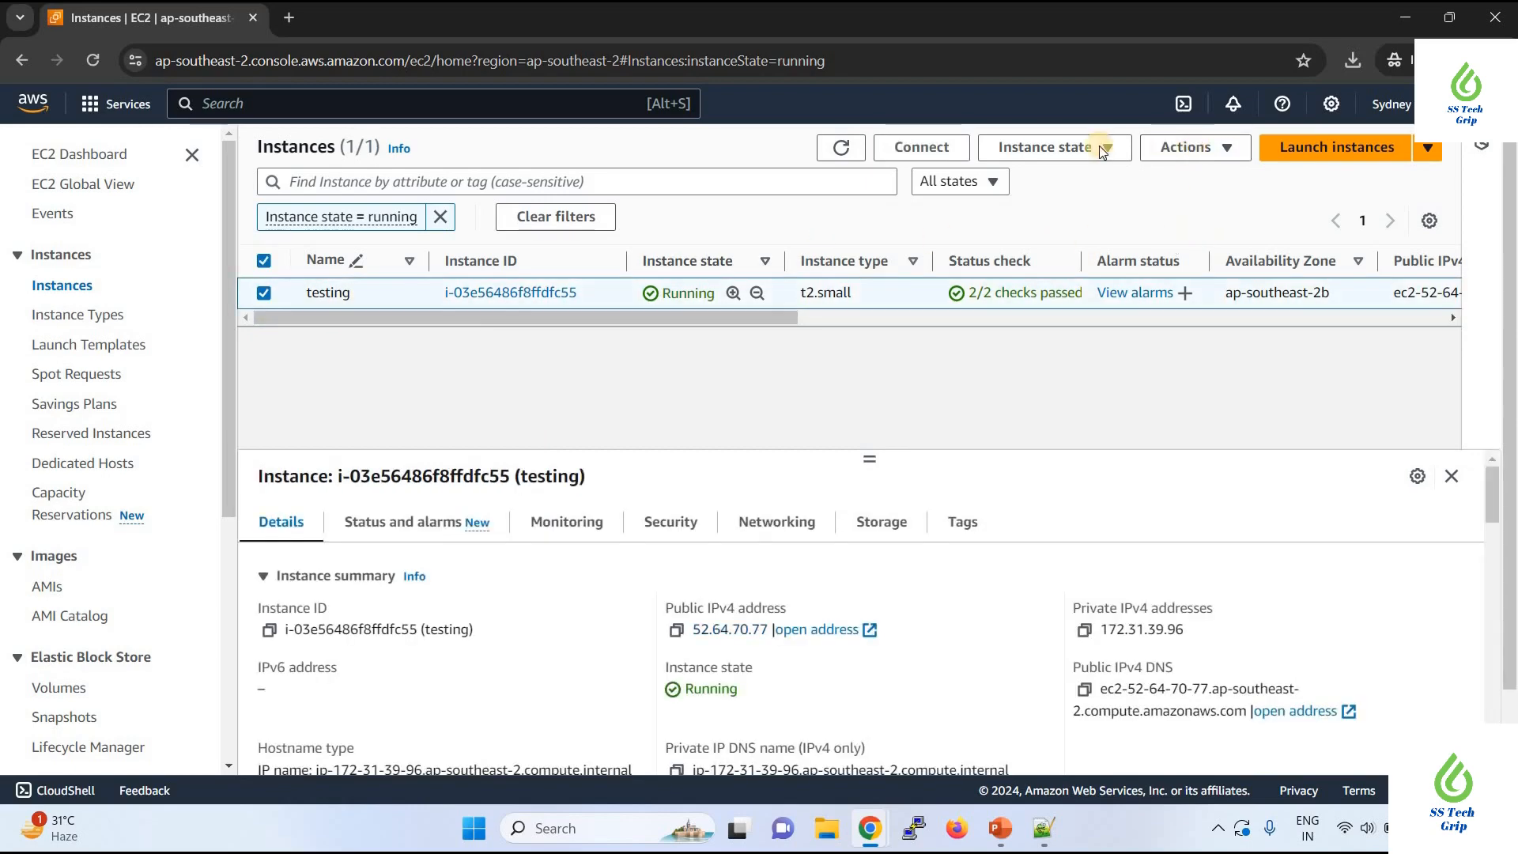
pyautogui.click(1087, 150)
pyautogui.click(1052, 236)
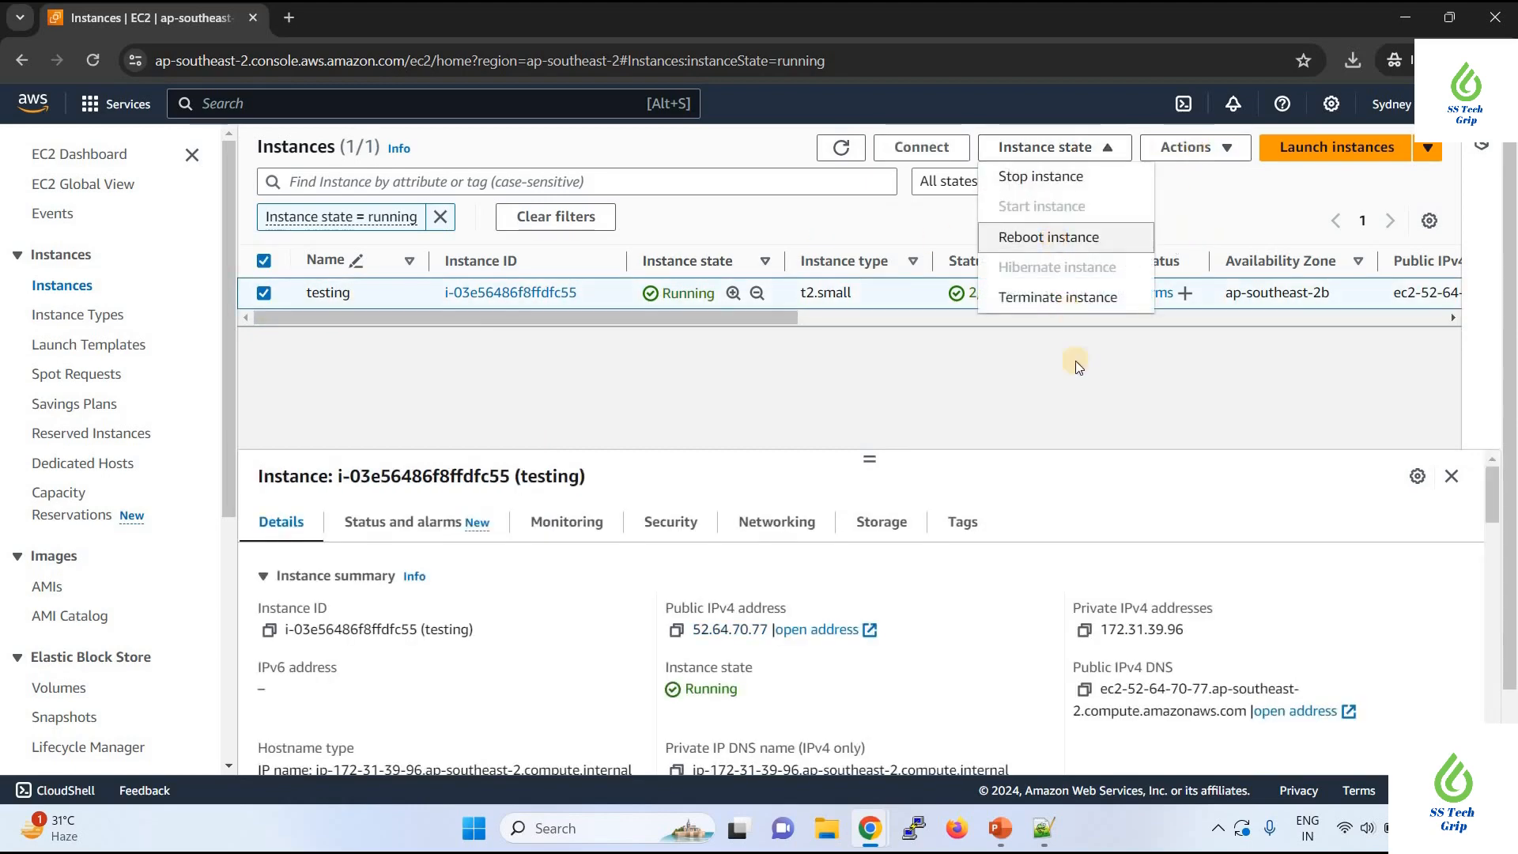
pyautogui.click(1091, 518)
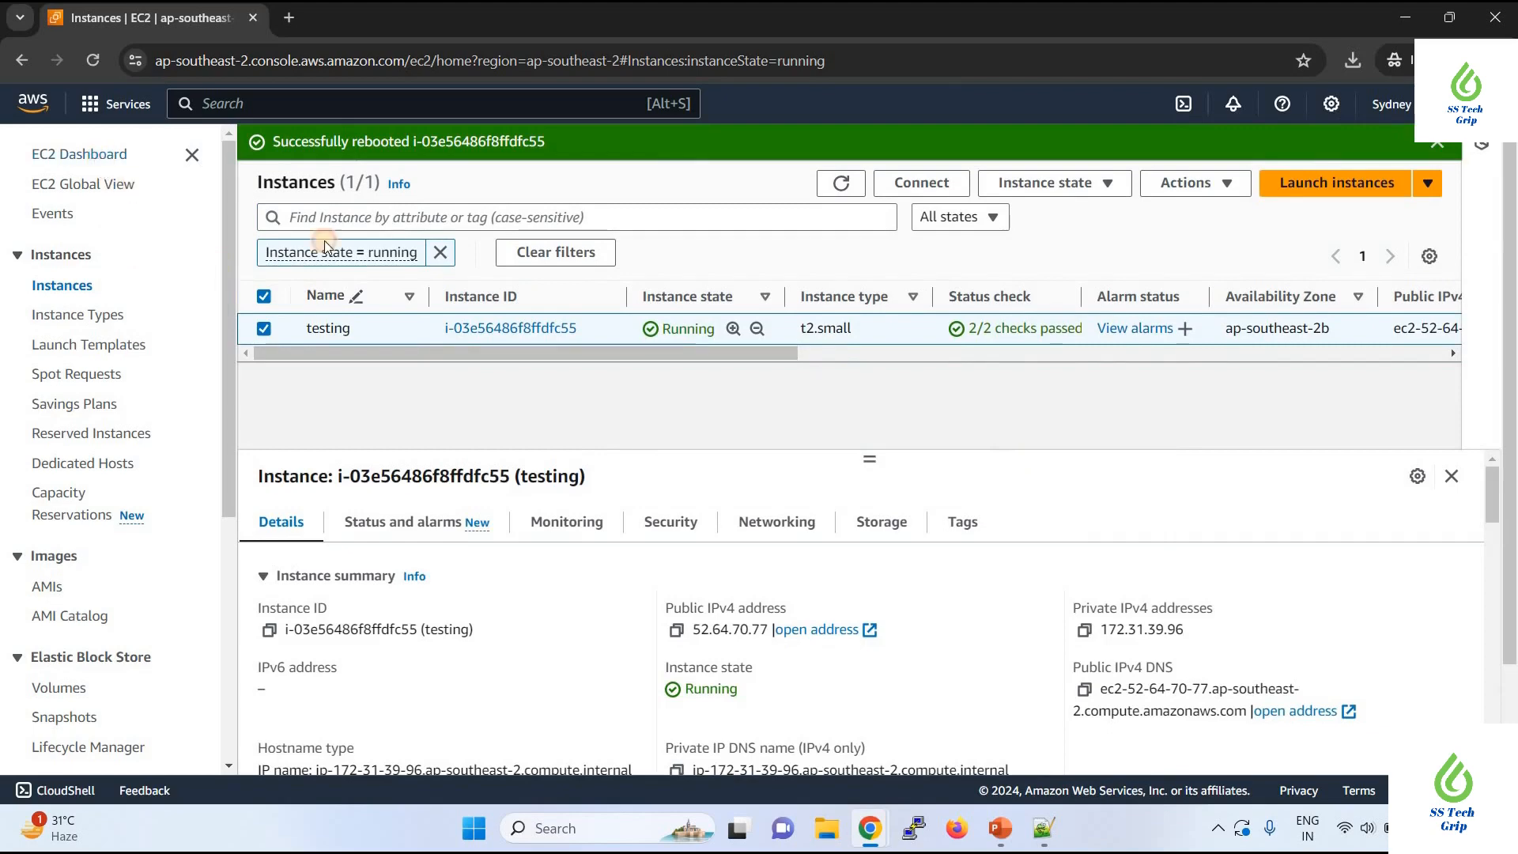
# Reopen the running instances list from the EC2 Dashboard, stop the testing instance and dismiss the stop notification.
pyautogui.hotkey('alt', 'Left')
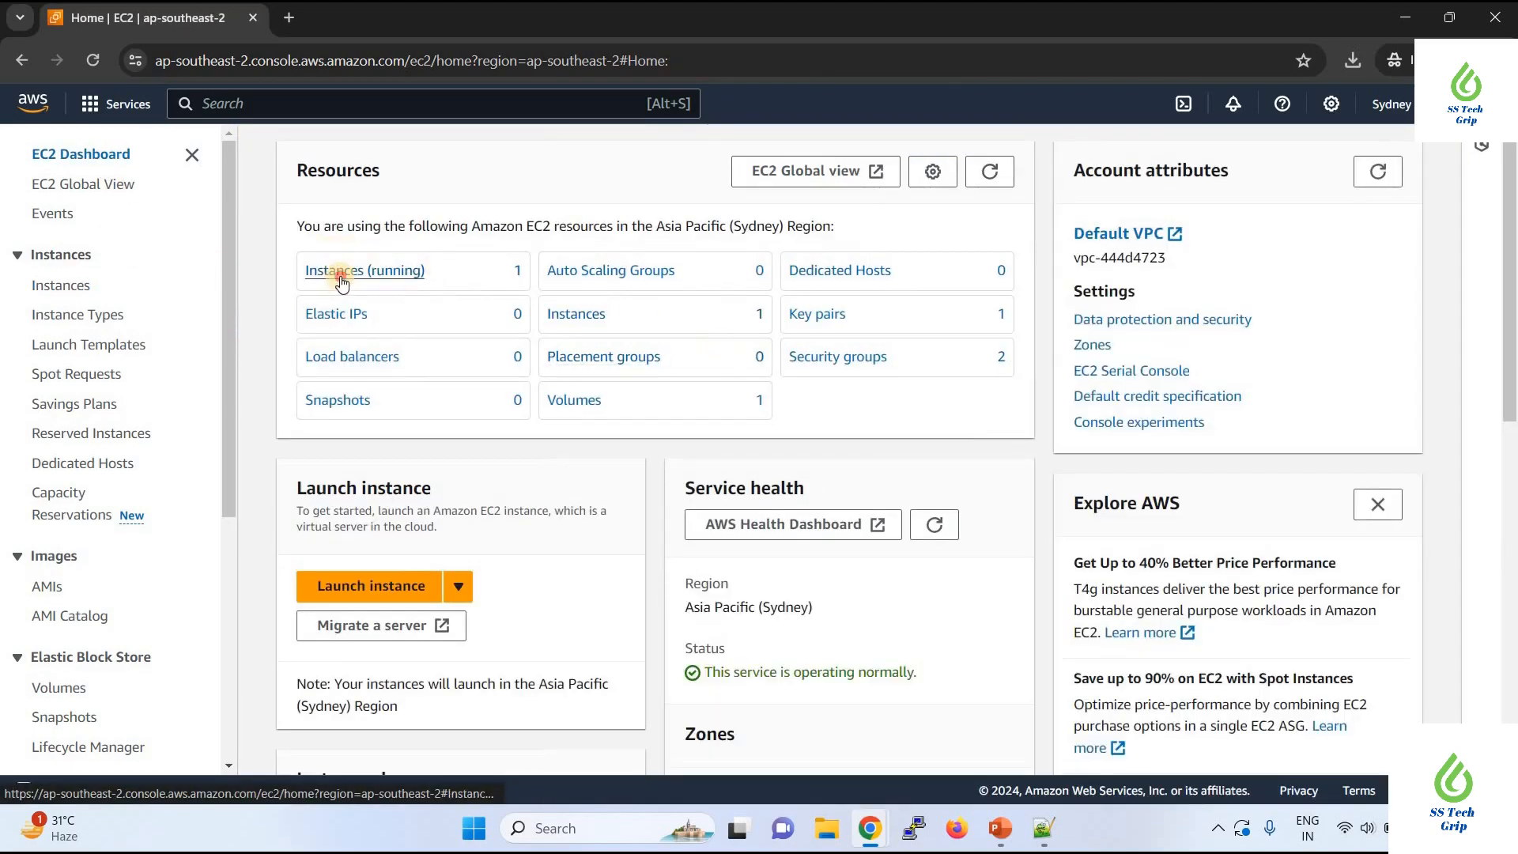
pyautogui.click(342, 275)
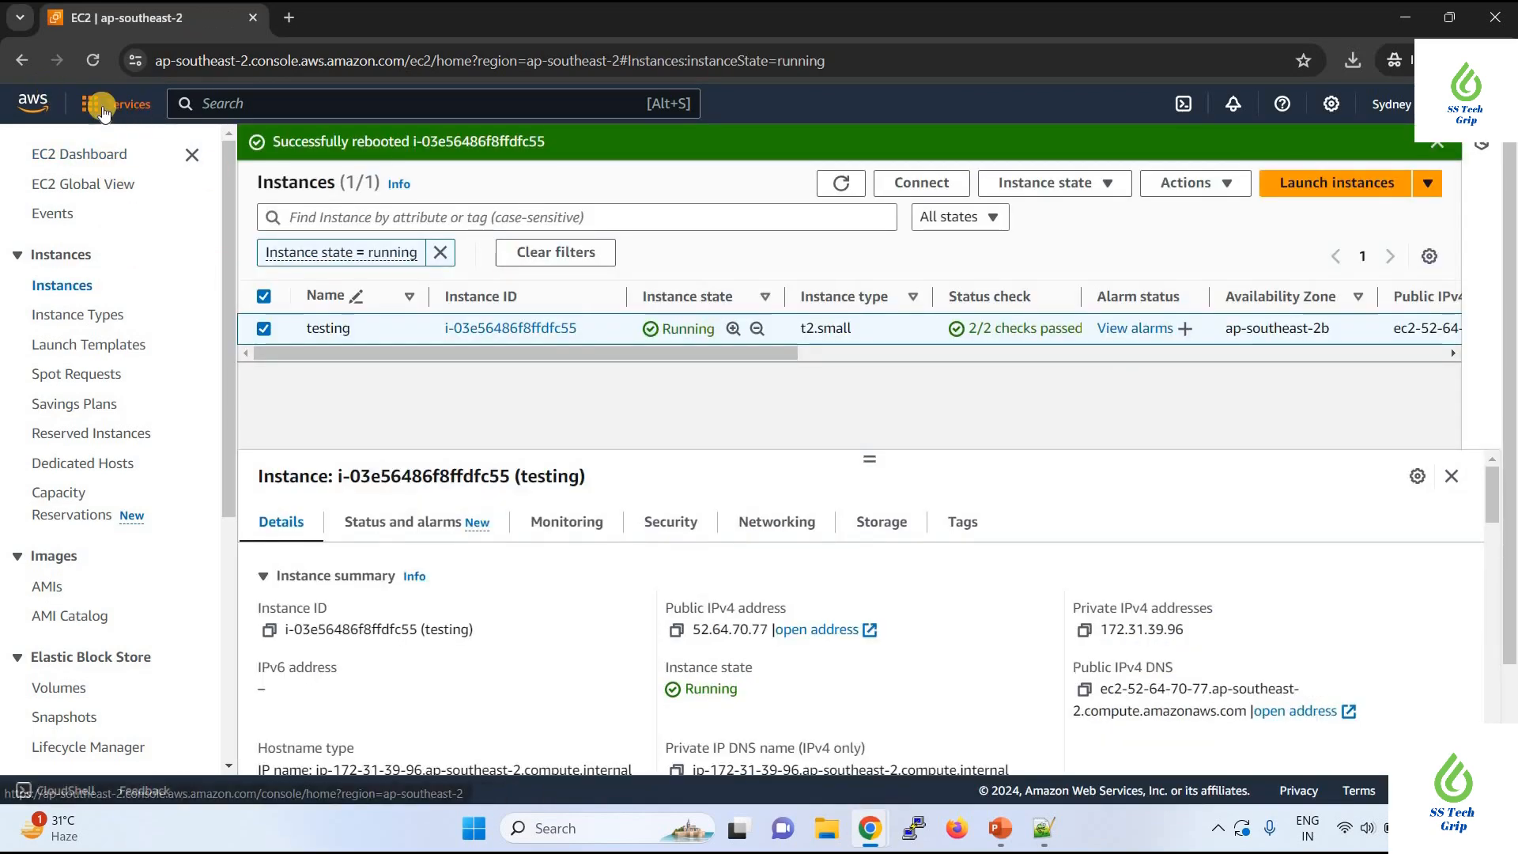
pyautogui.click(1059, 188)
pyautogui.click(1064, 210)
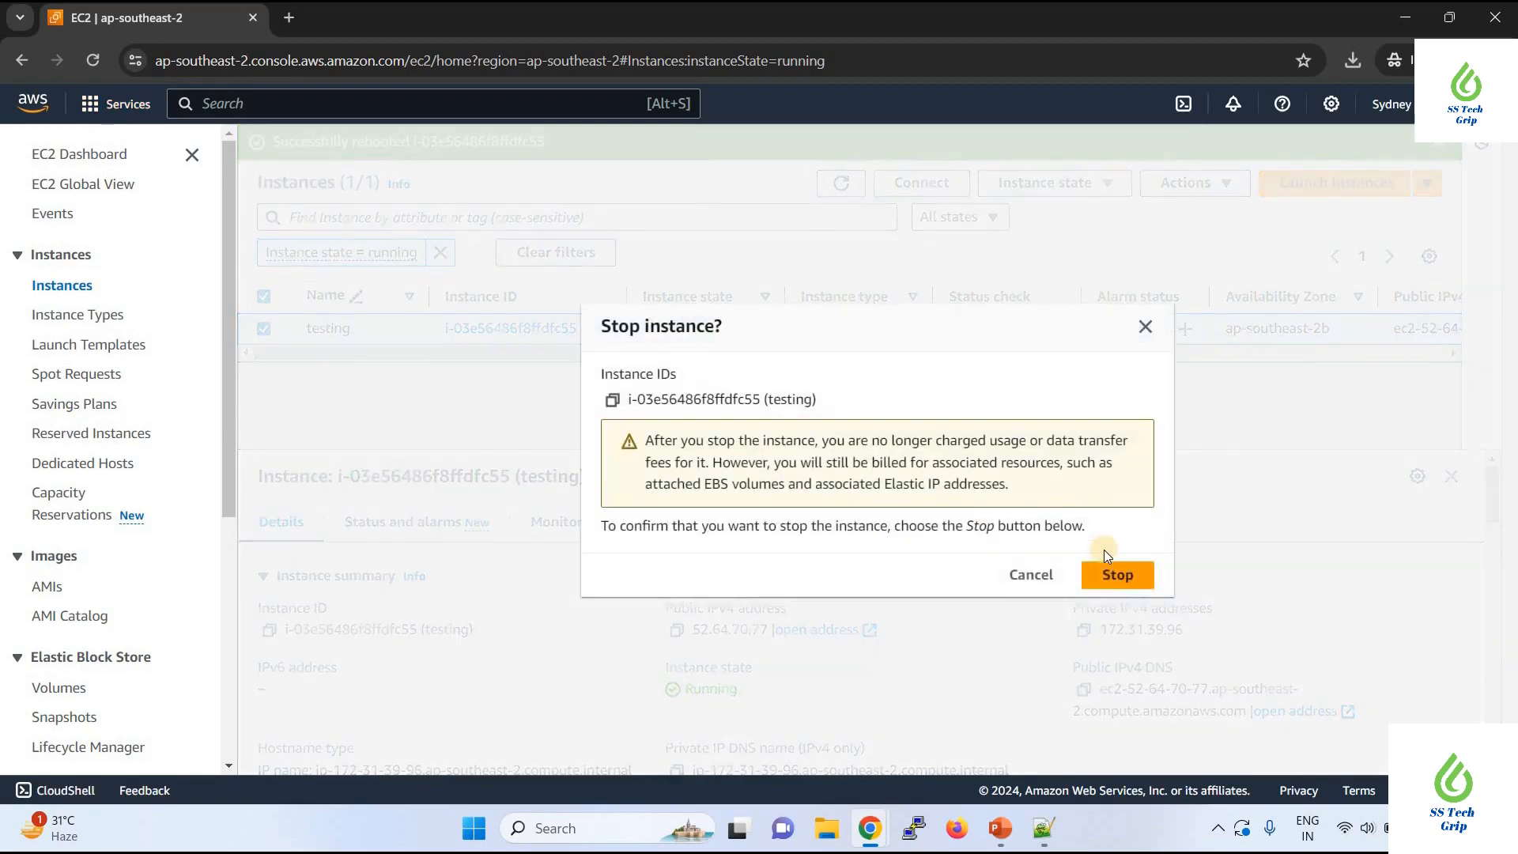
pyautogui.click(1117, 572)
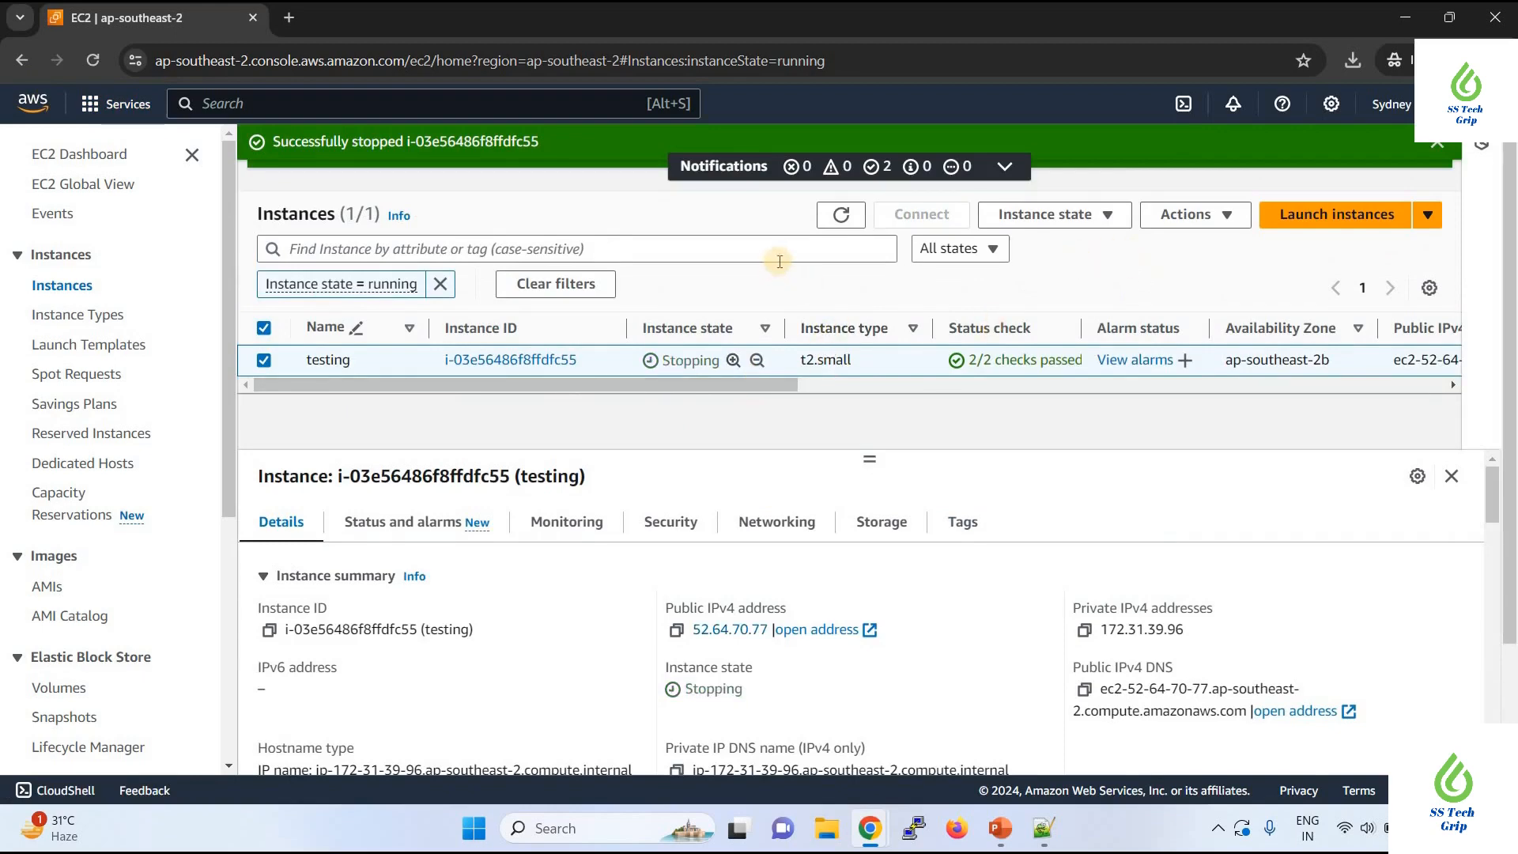
pyautogui.click(1436, 142)
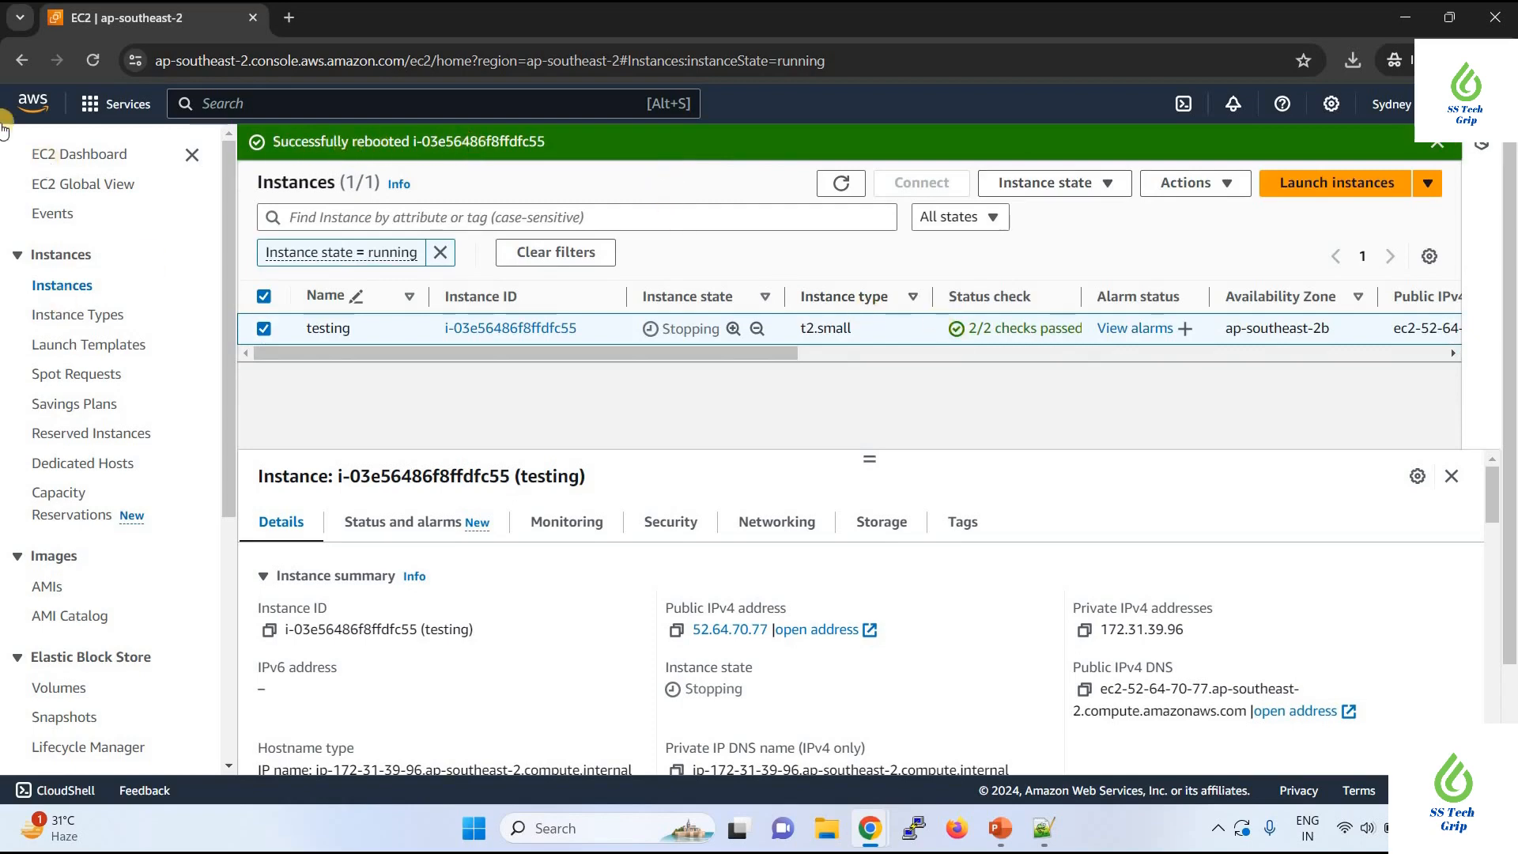
# Reload the instances list without the "Instance state = running" filter and start the stopped testing instance.
pyautogui.click(93, 60)
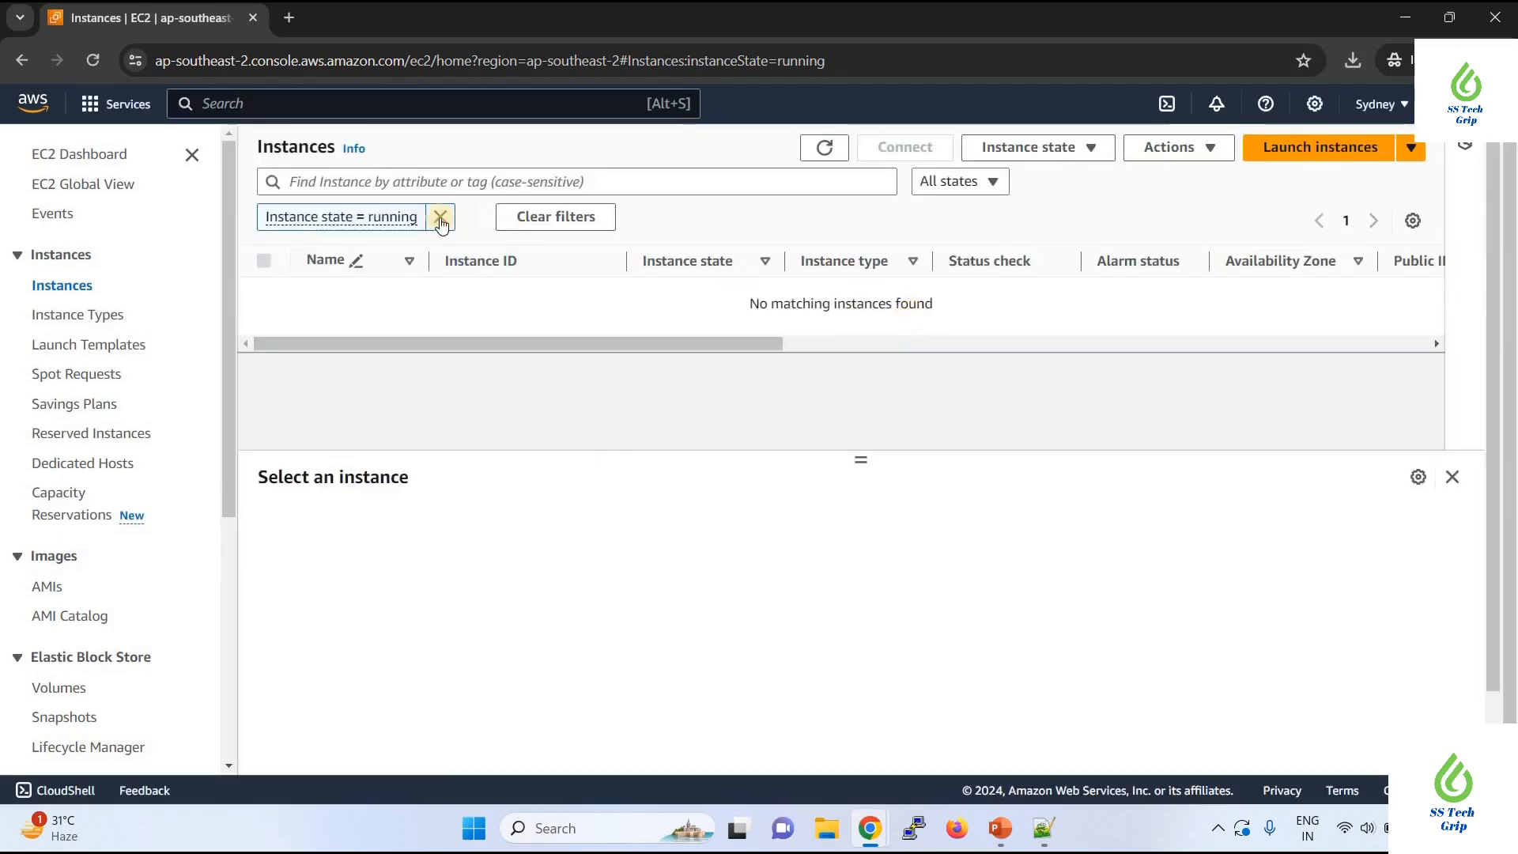
pyautogui.click(441, 221)
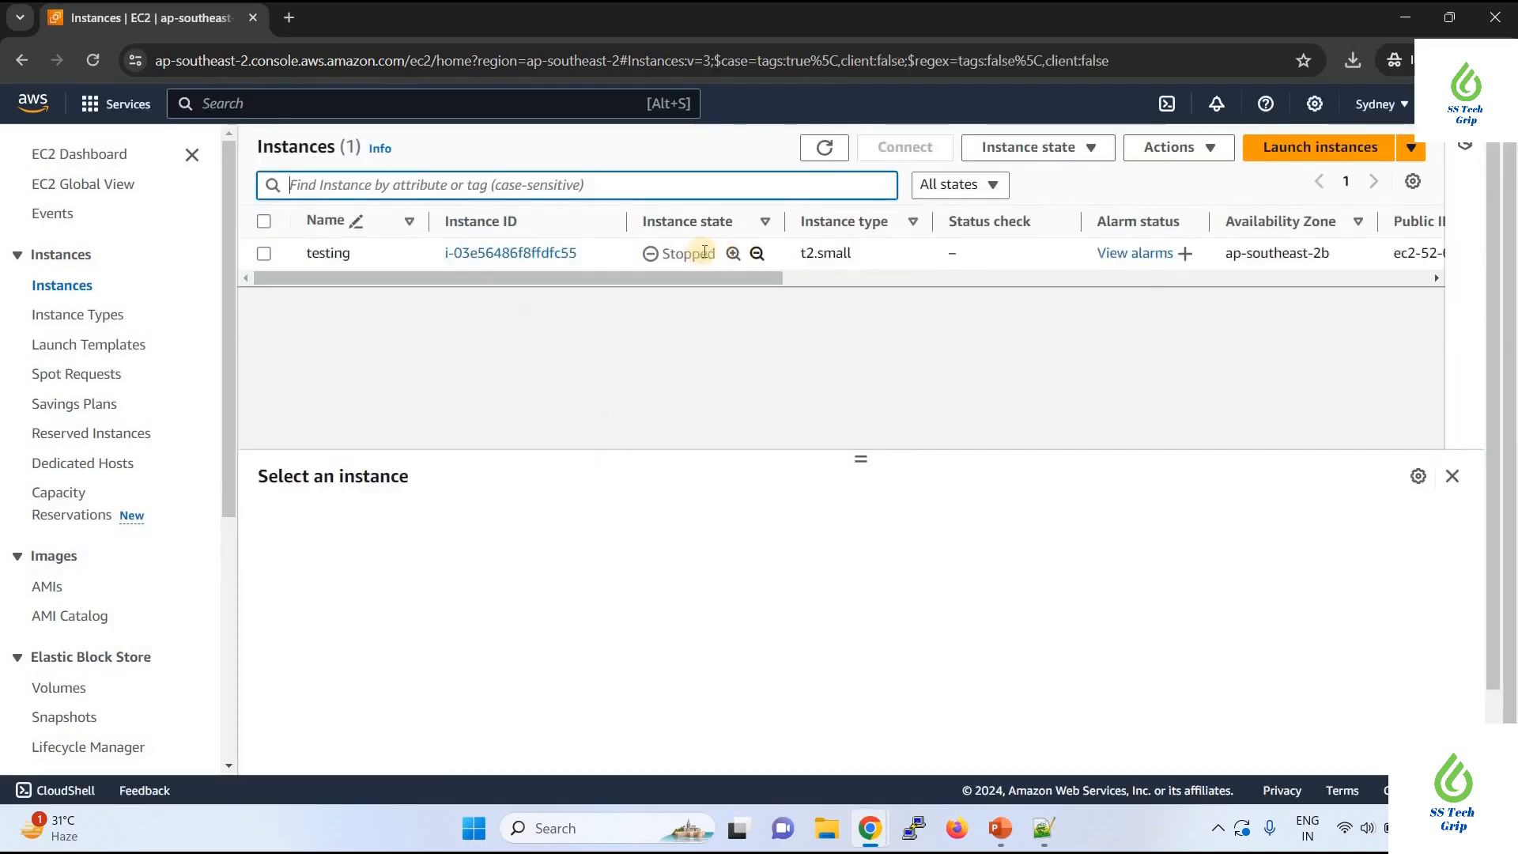
pyautogui.click(263, 254)
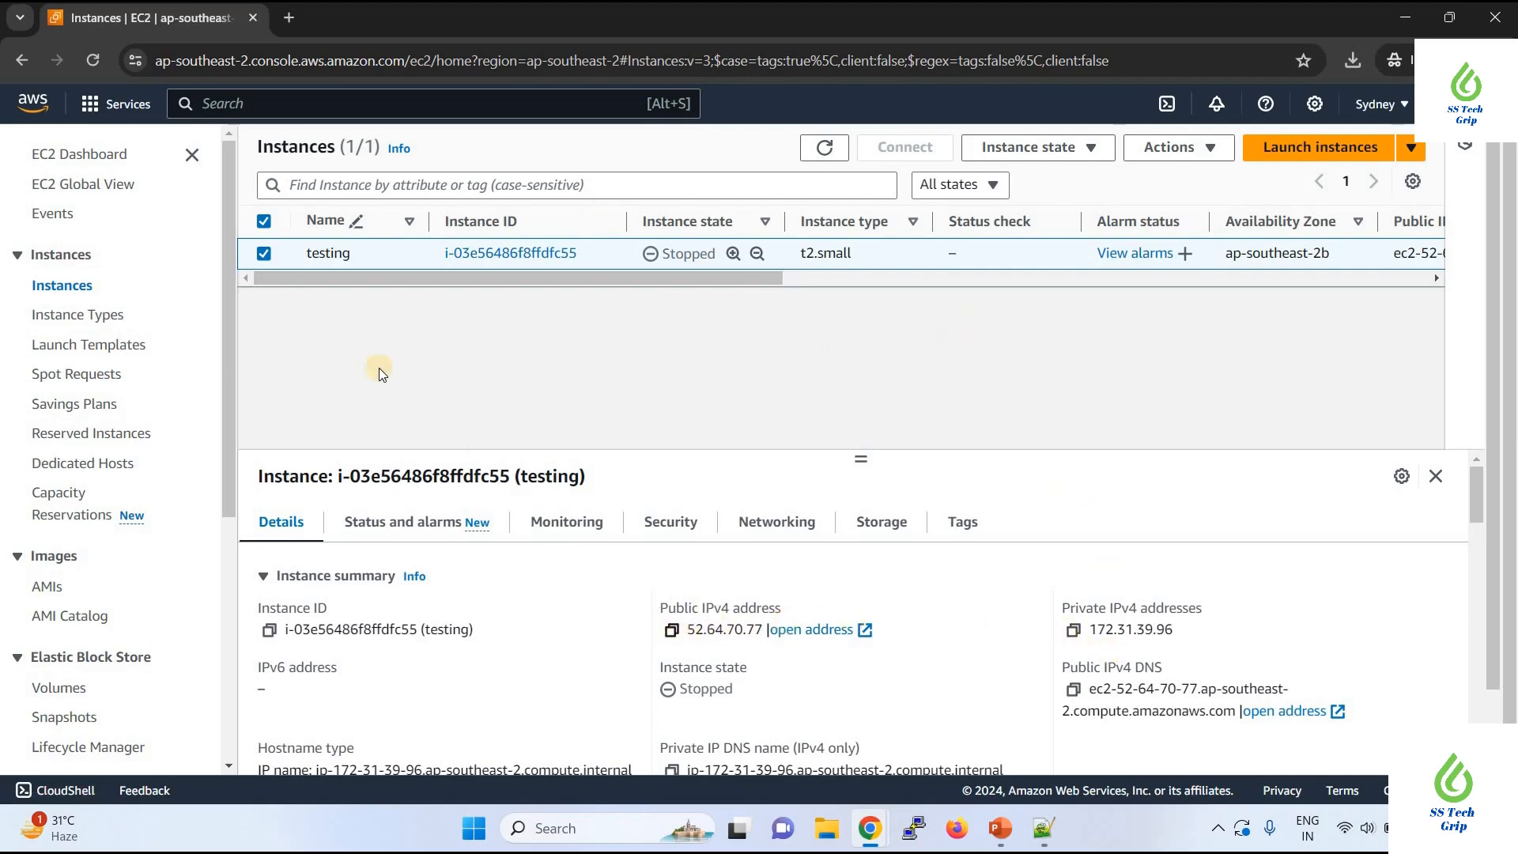
pyautogui.click(1170, 147)
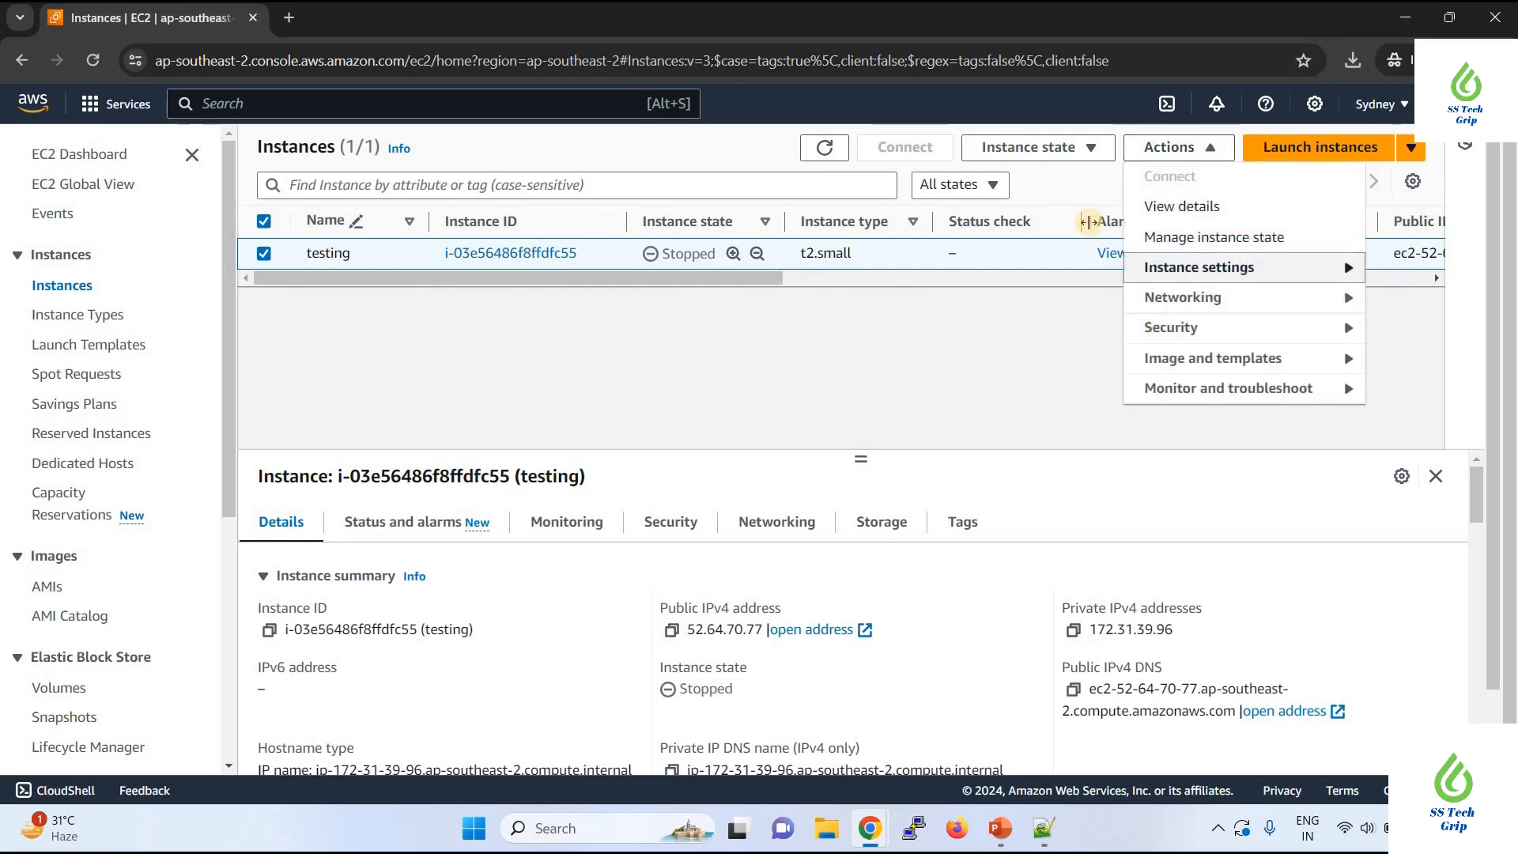
pyautogui.click(1060, 147)
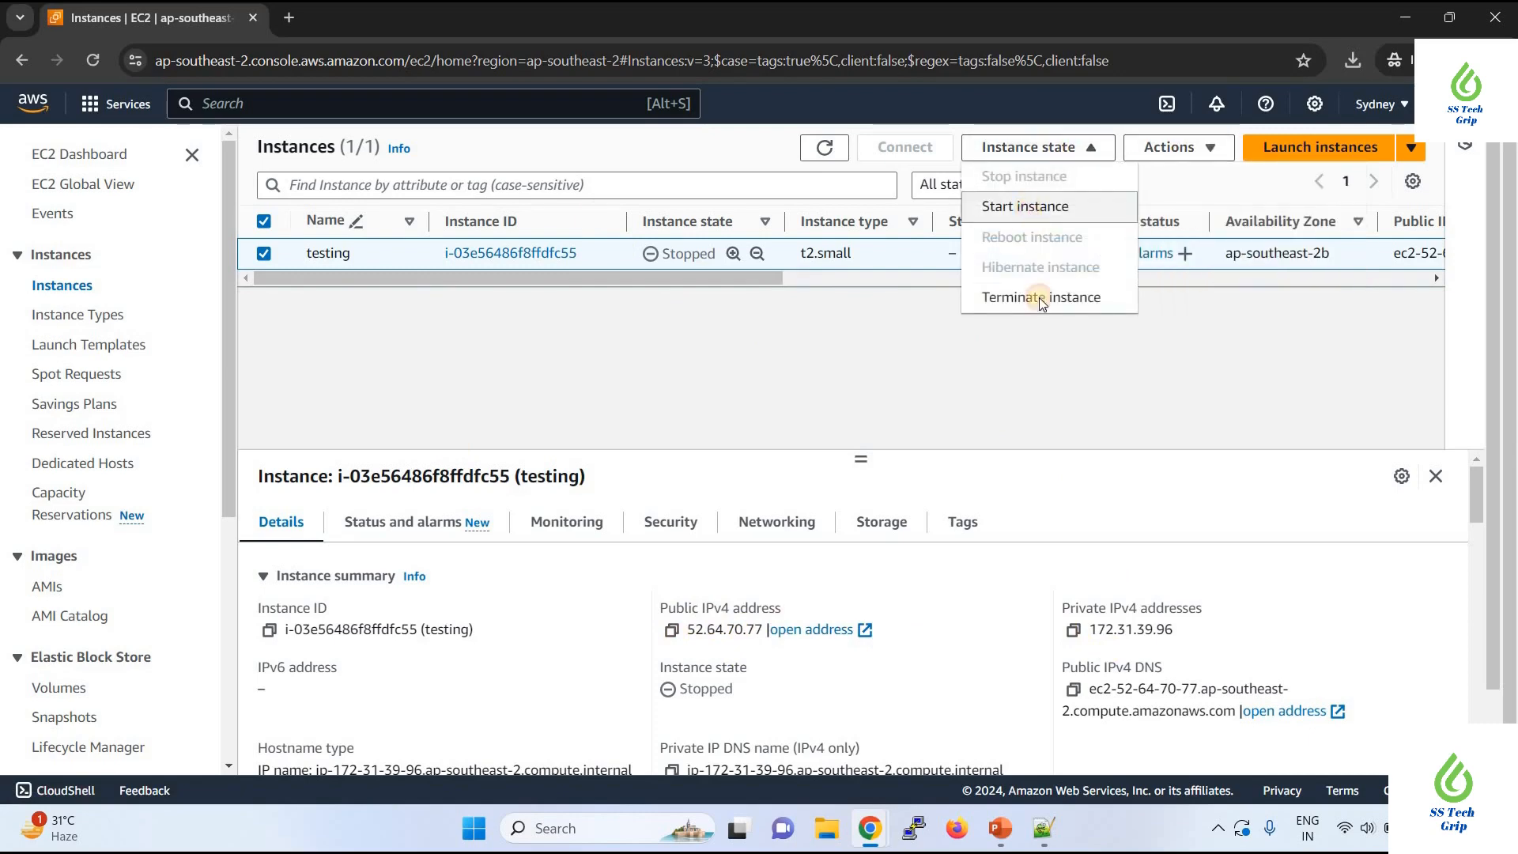
pyautogui.click(1007, 504)
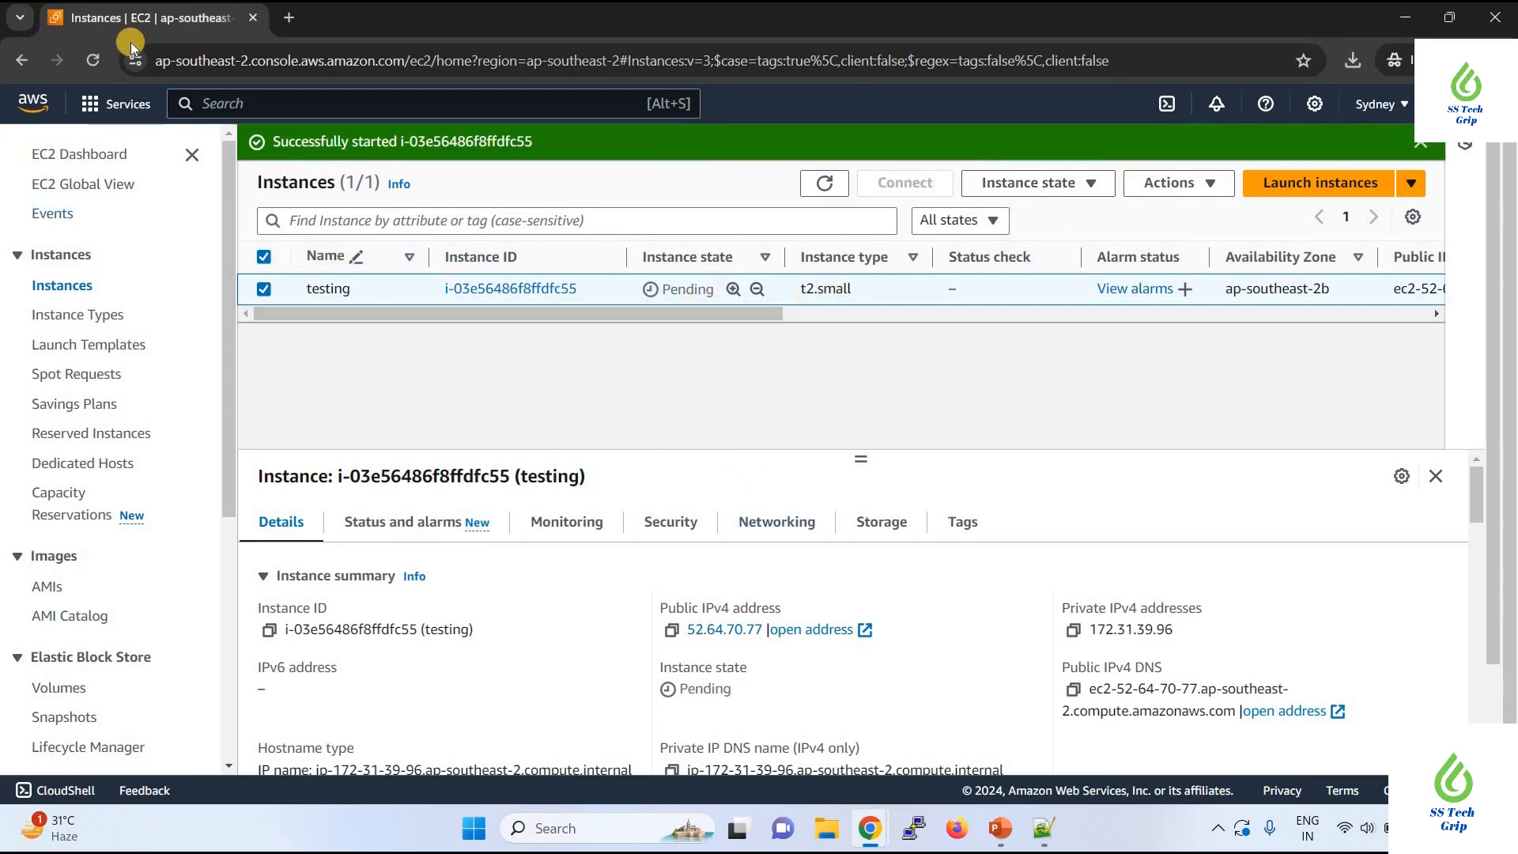
# Reload the instances page and terminate the testing instance without releasing its attached Elastic IP.
pyautogui.click(87, 60)
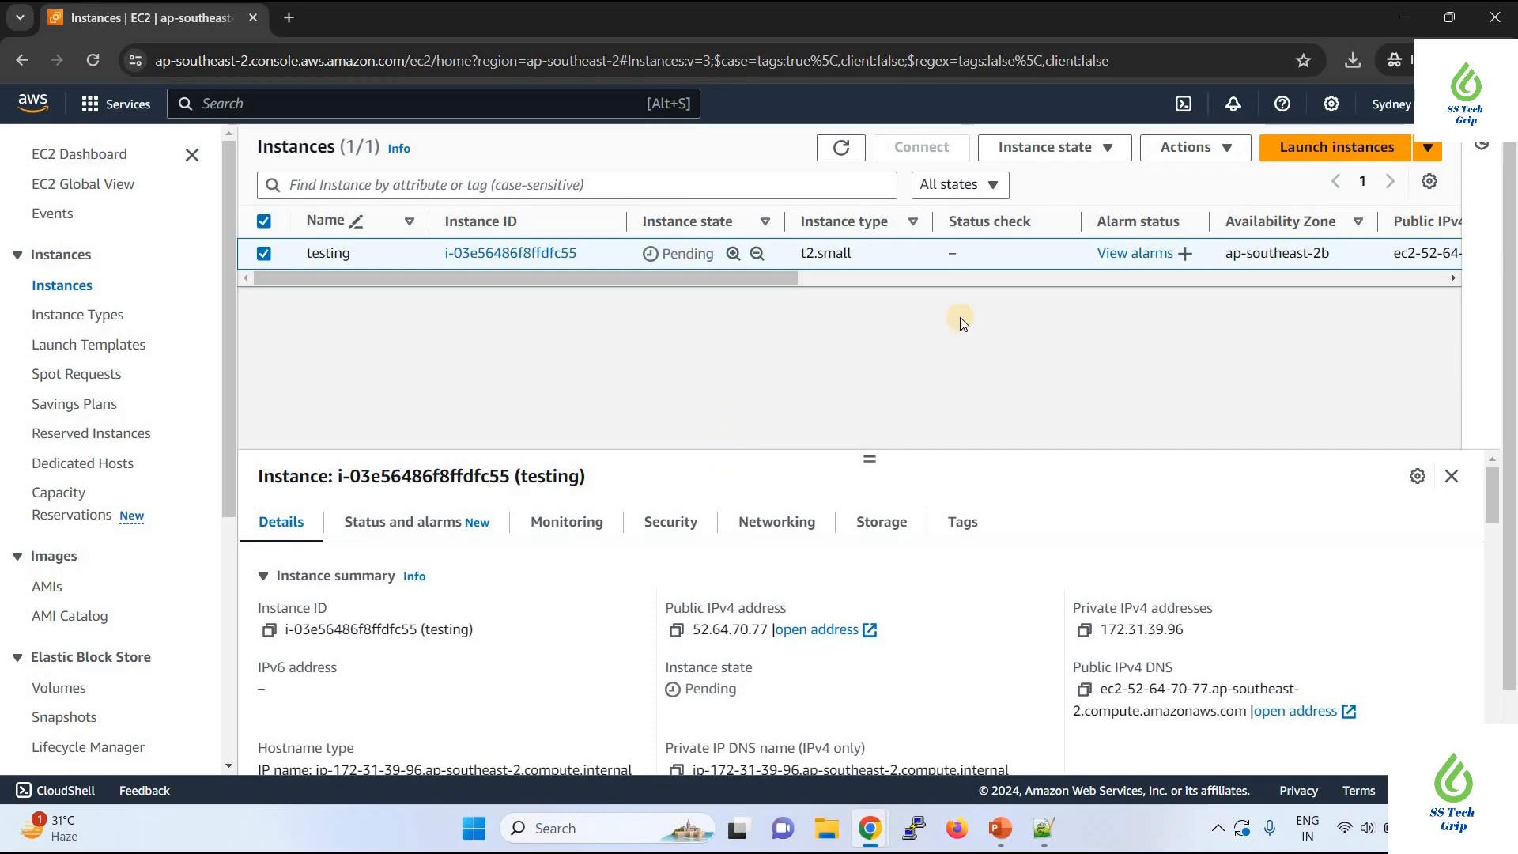
pyautogui.click(1088, 149)
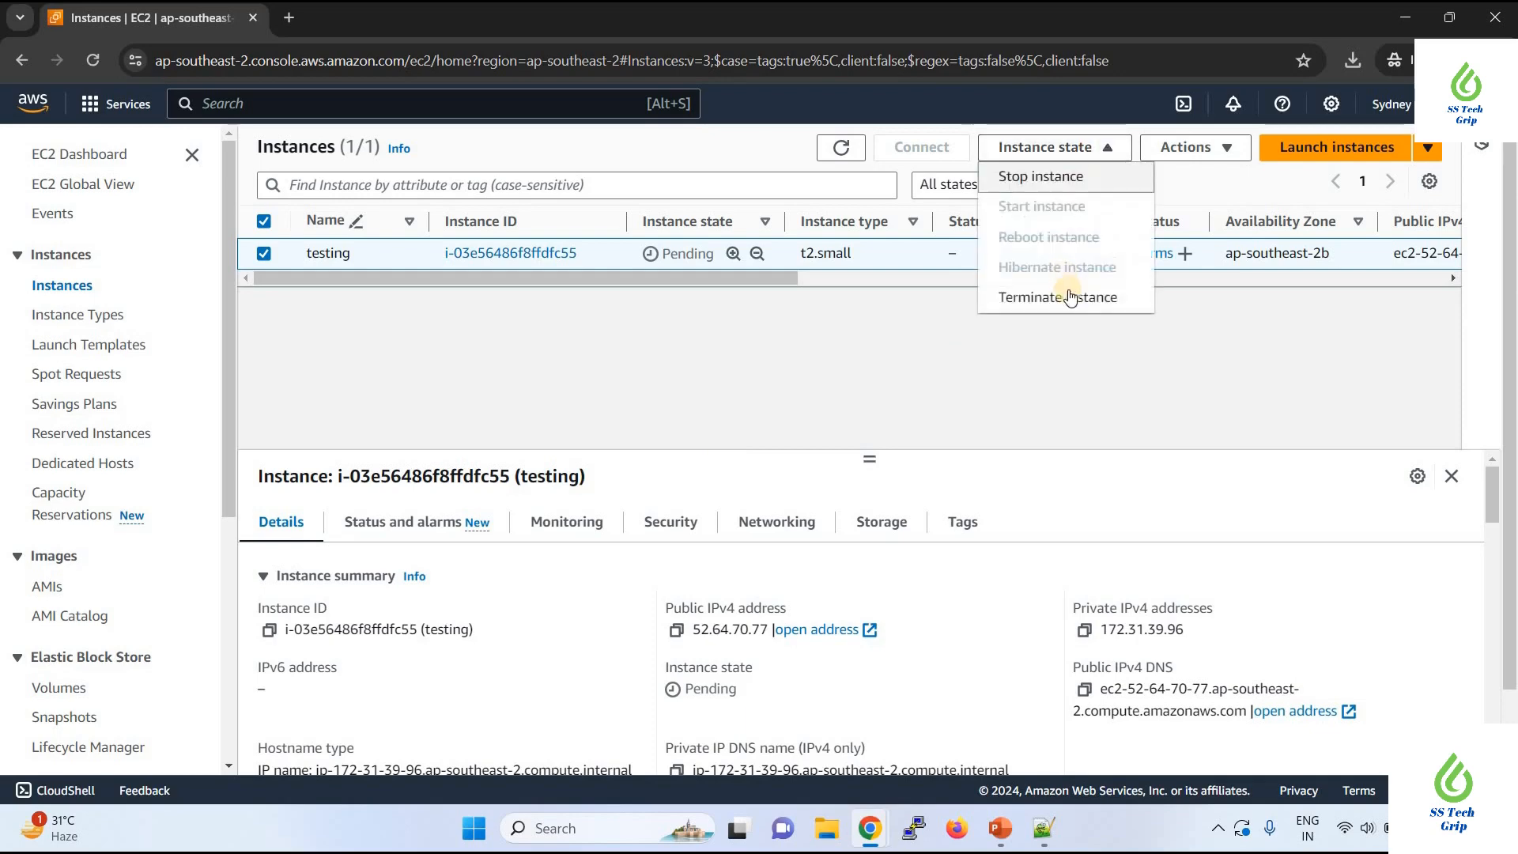
pyautogui.click(1072, 297)
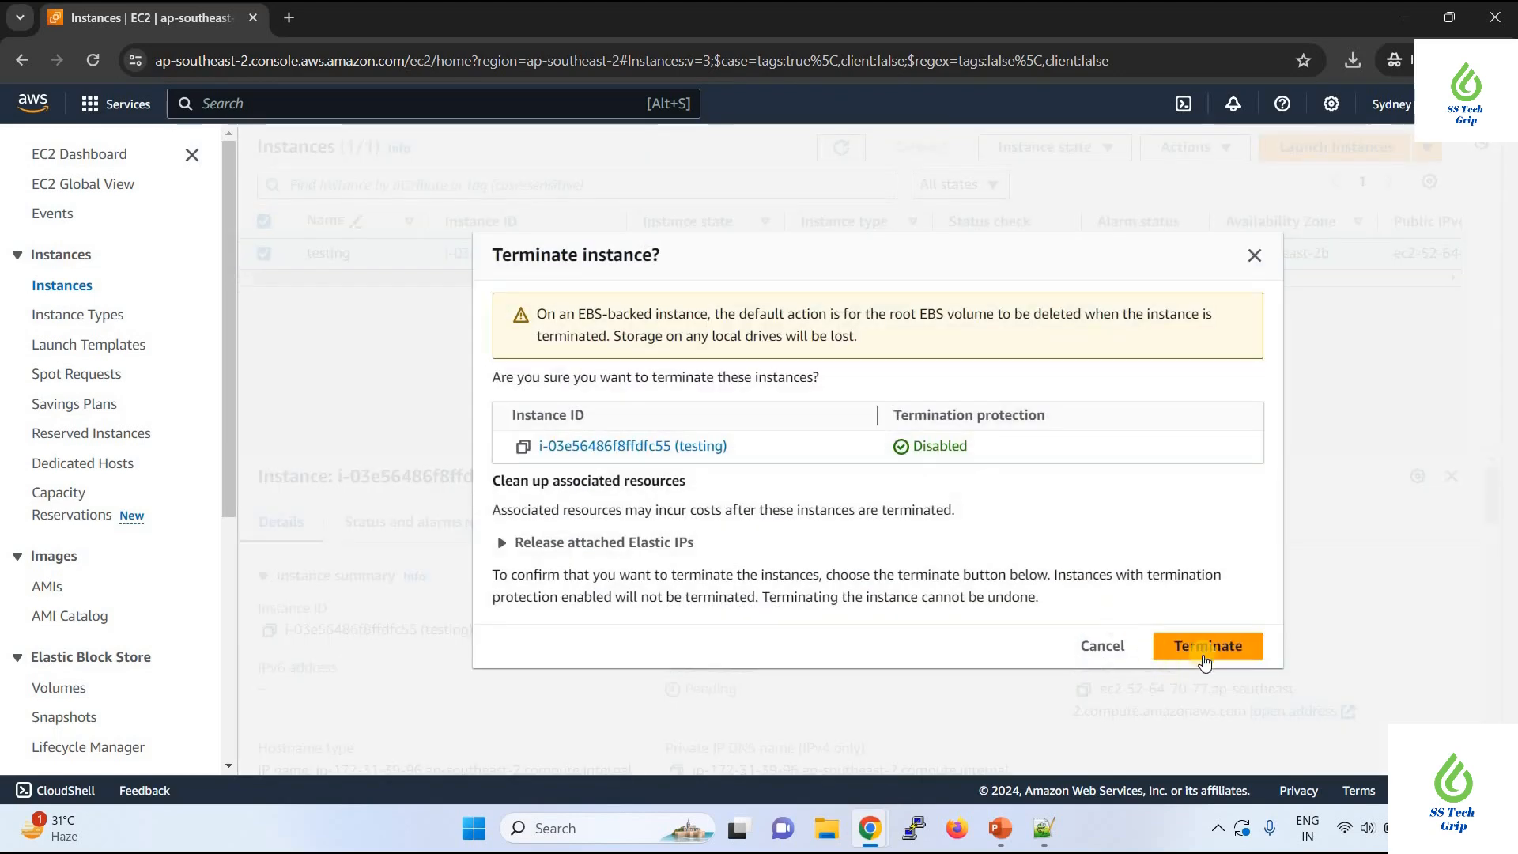
pyautogui.click(1204, 661)
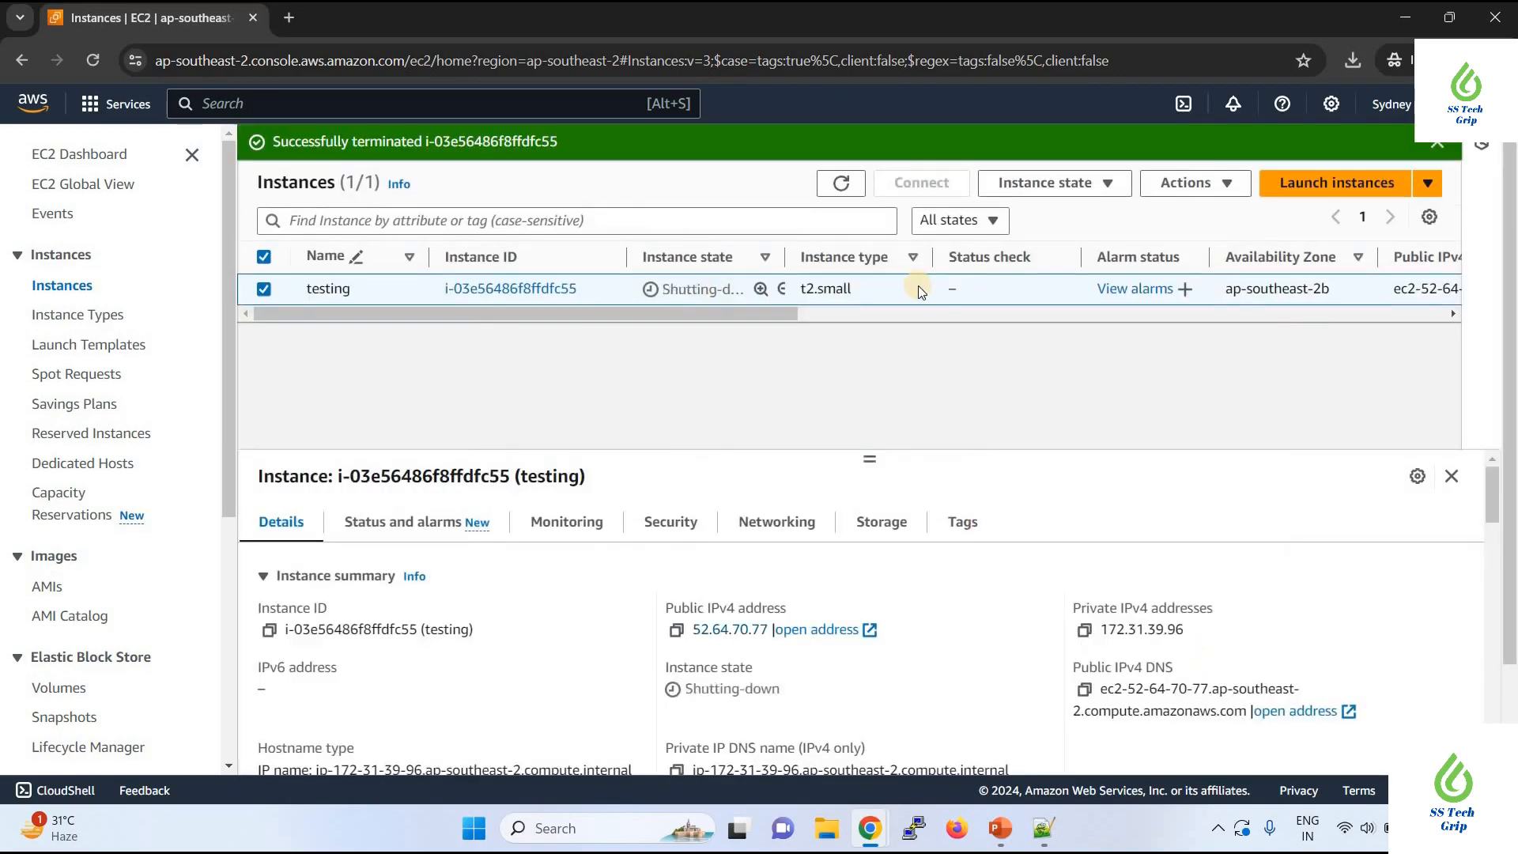
# Open the Elastic IPs list from the EC2 Dashboard and disassociate the address 52.64.70.77 from the testing instance.
pyautogui.click(79, 155)
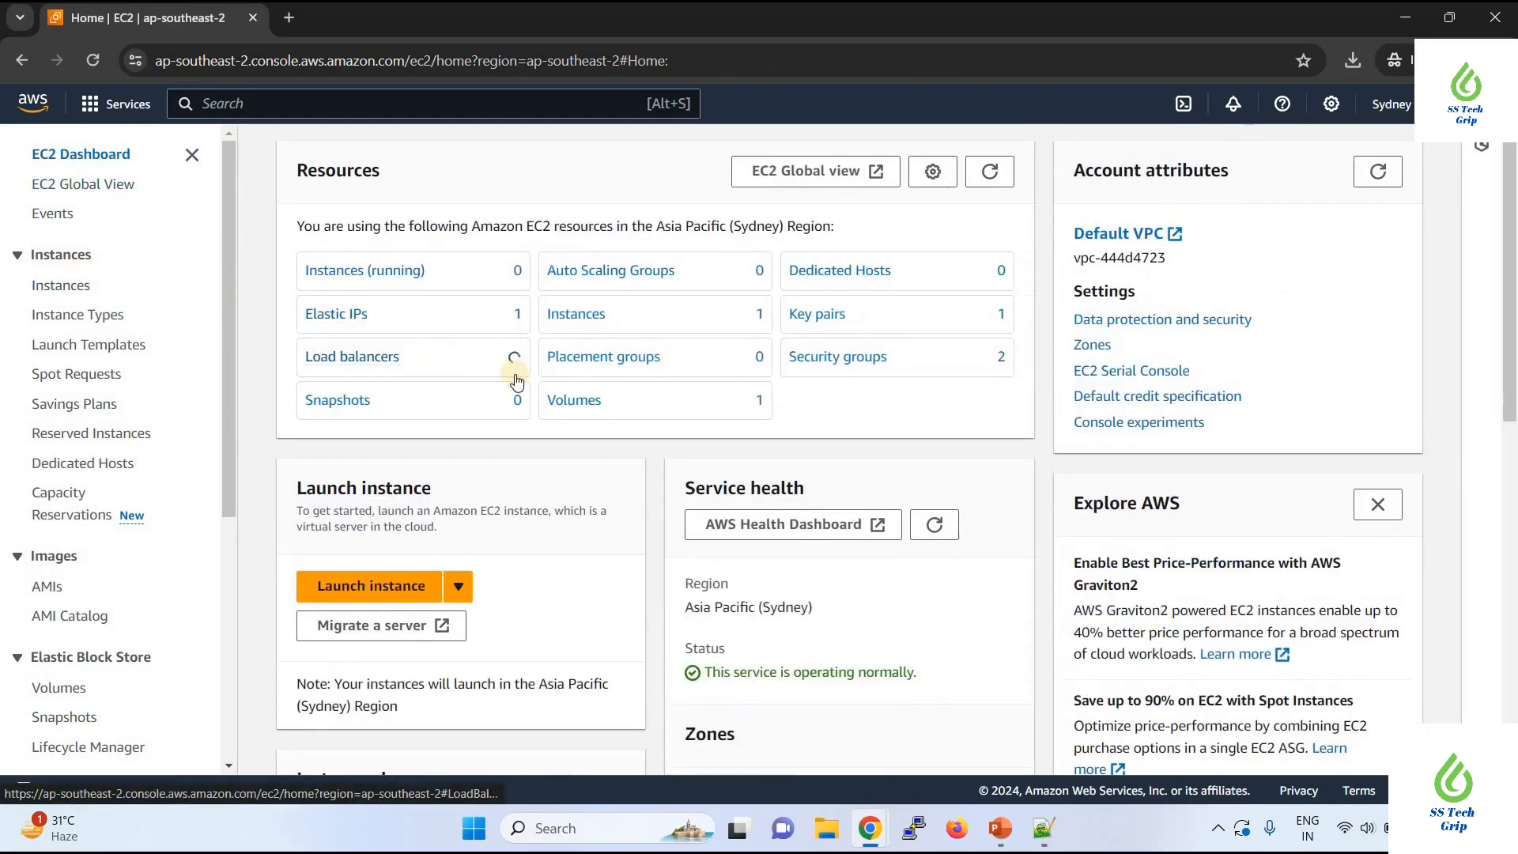
pyautogui.click(352, 327)
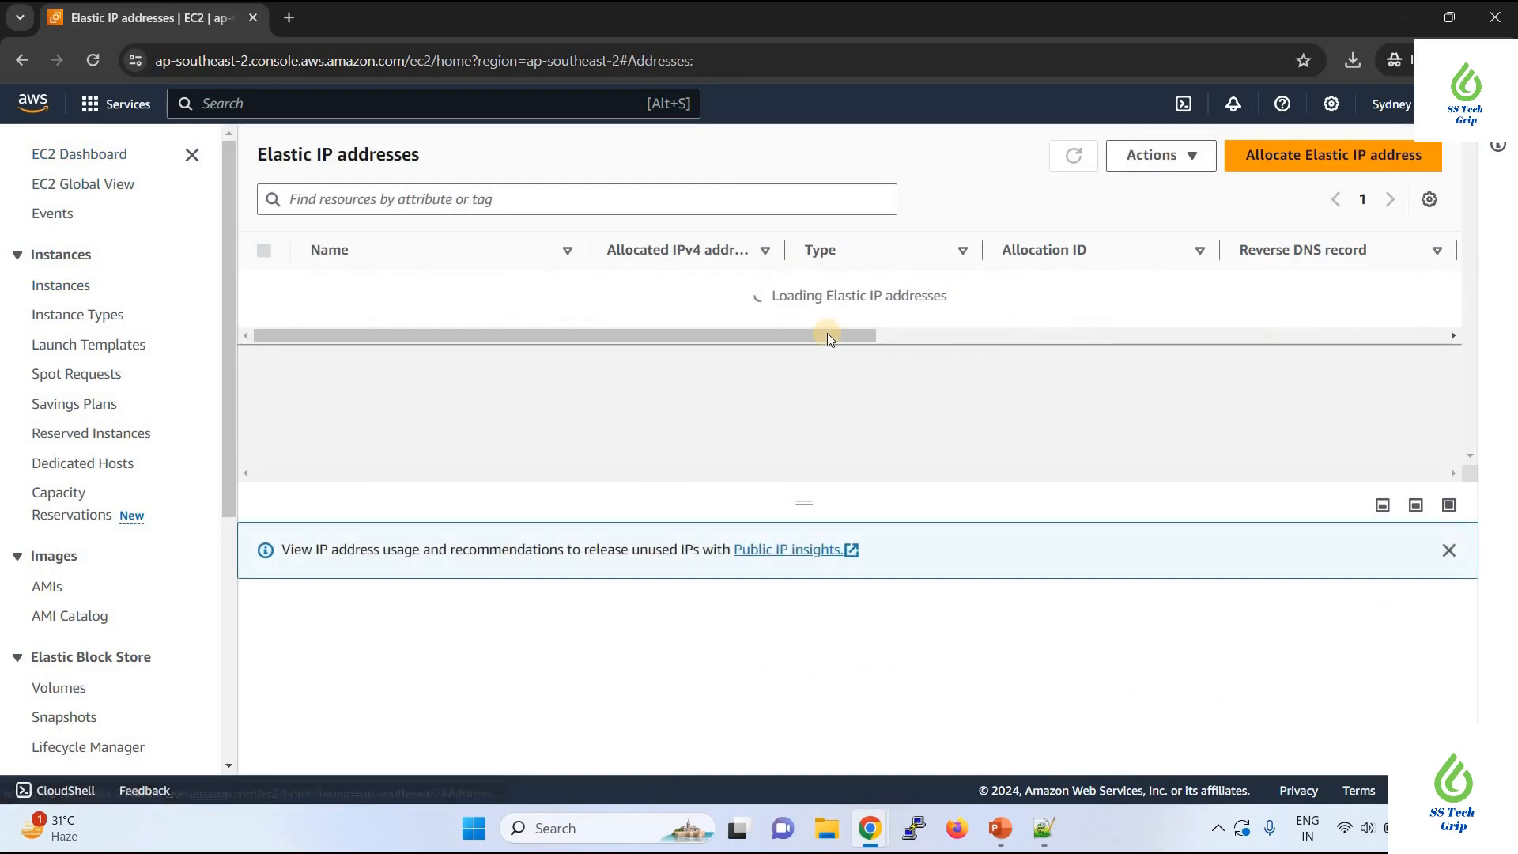
pyautogui.click(263, 289)
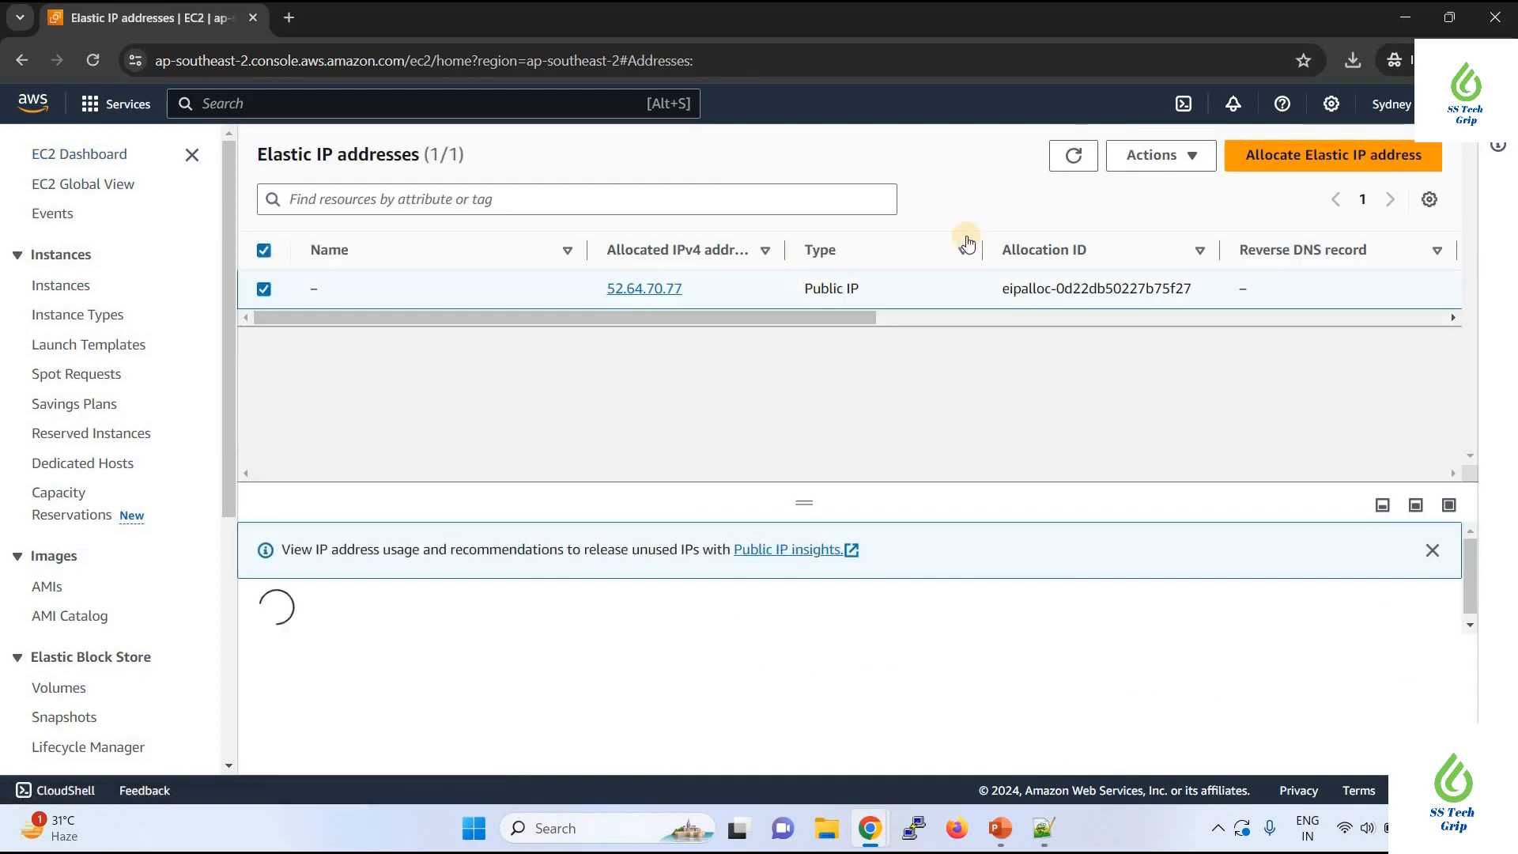
pyautogui.click(1159, 158)
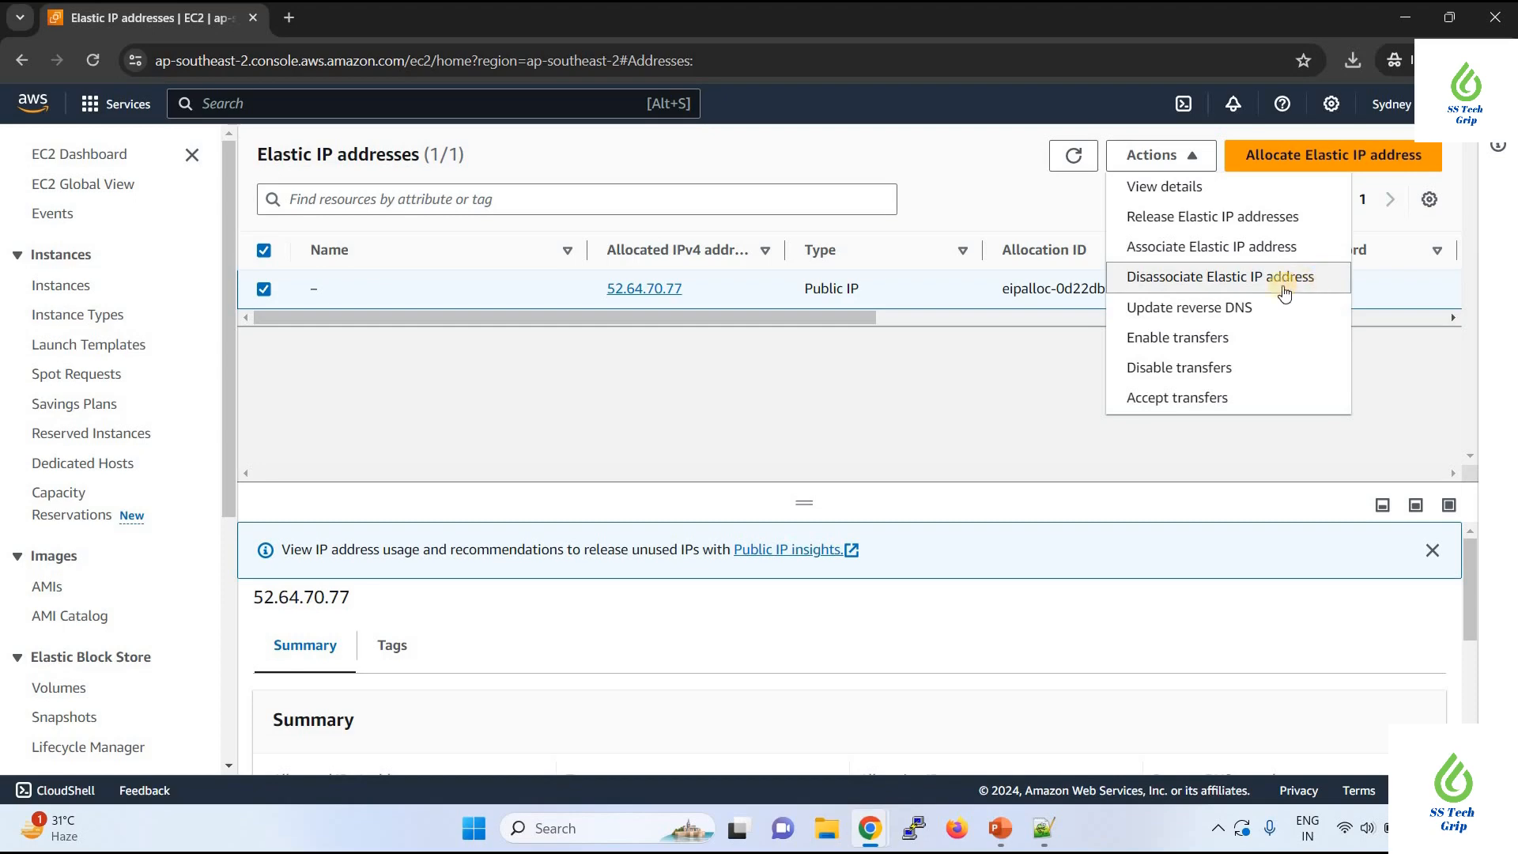
pyautogui.click(1201, 293)
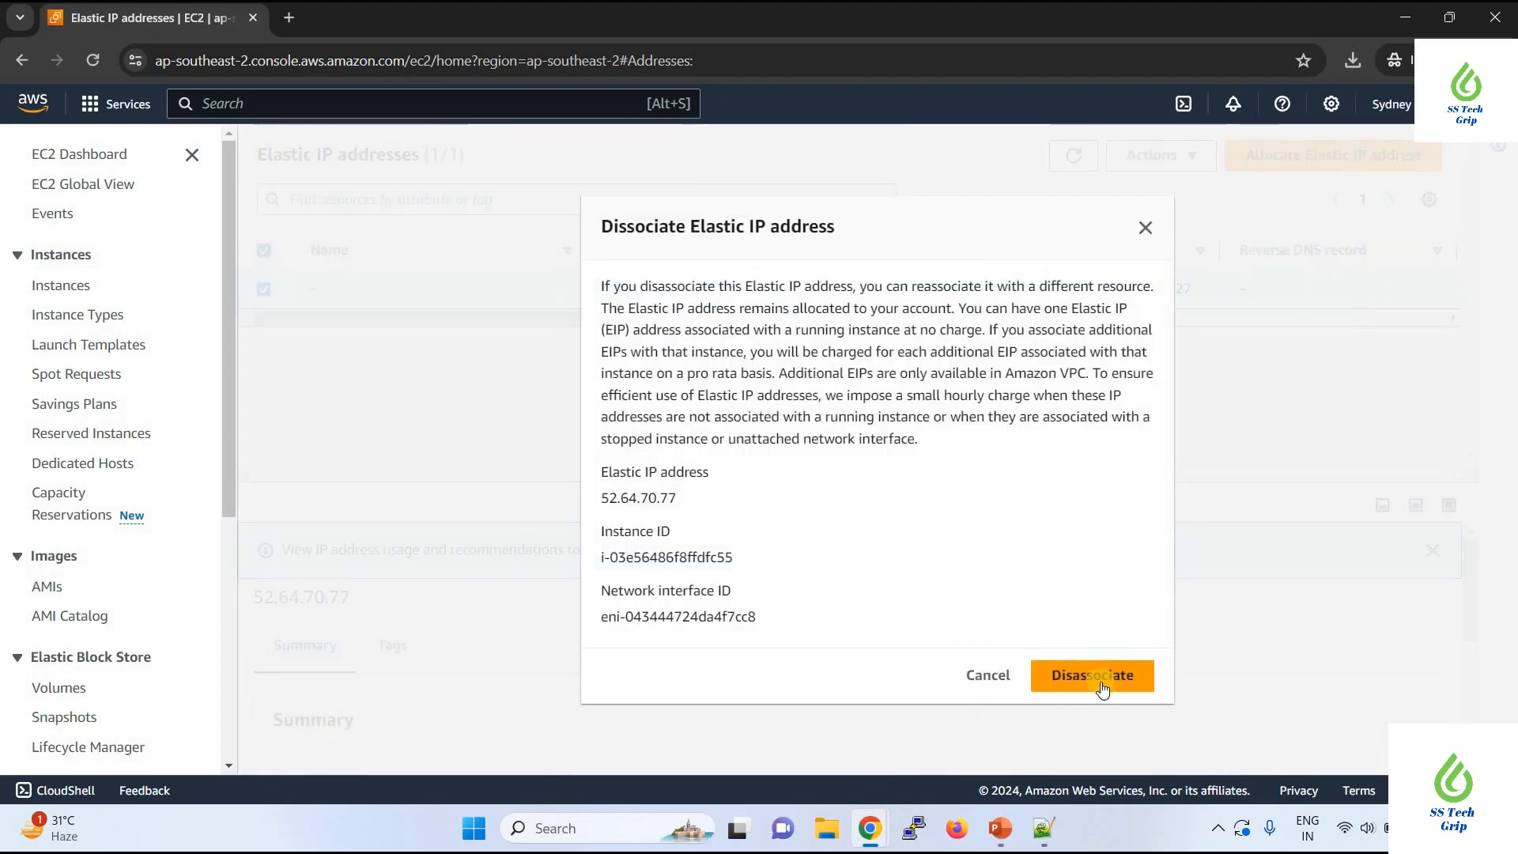
pyautogui.click(1099, 679)
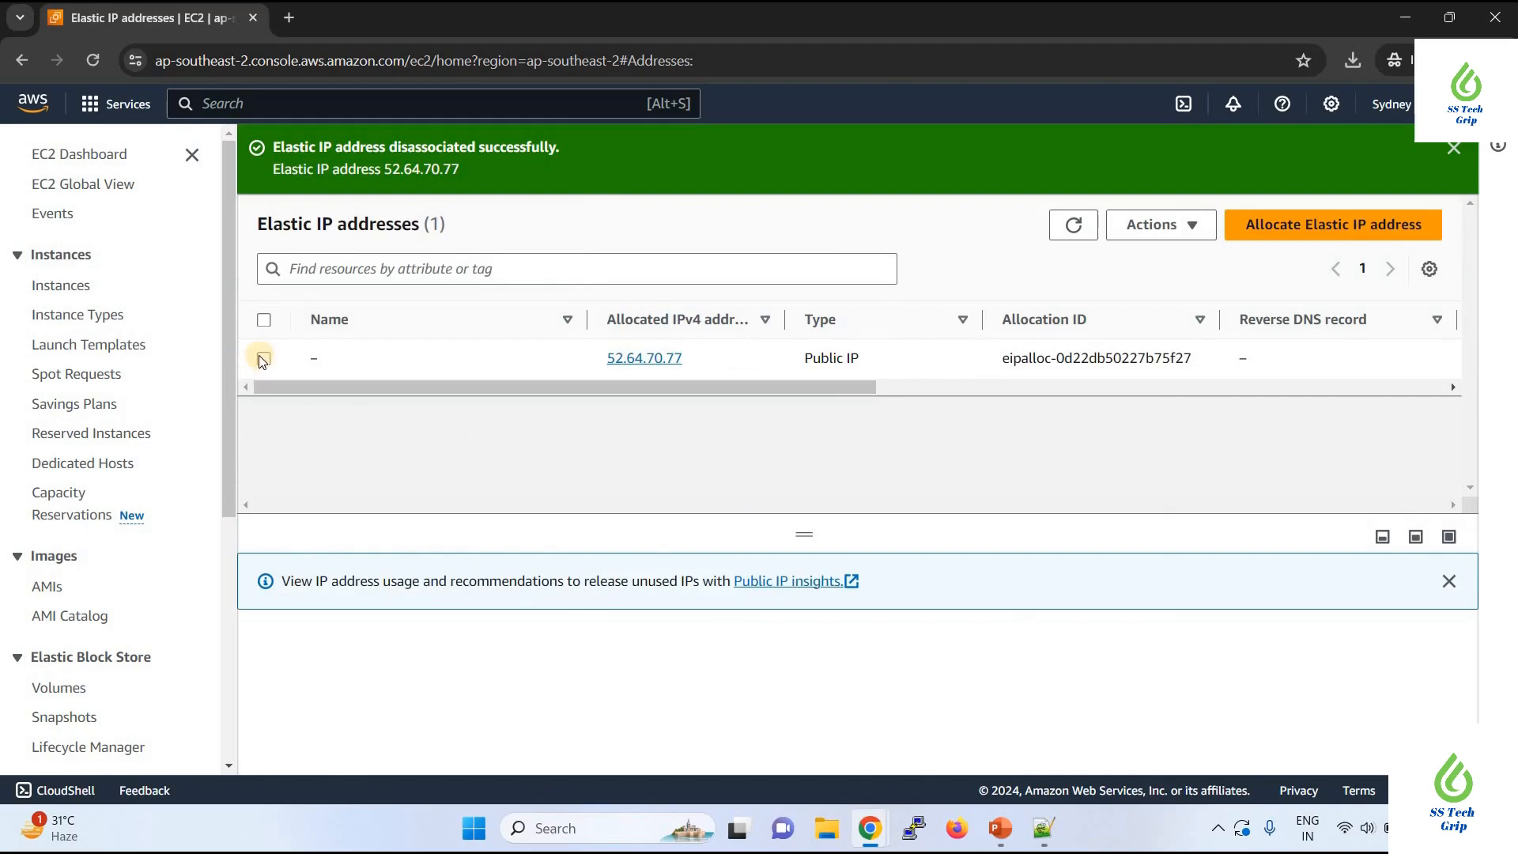
# Release the Elastic IP address 52.64.70.77 from the account.
pyautogui.click(263, 358)
pyautogui.click(1190, 225)
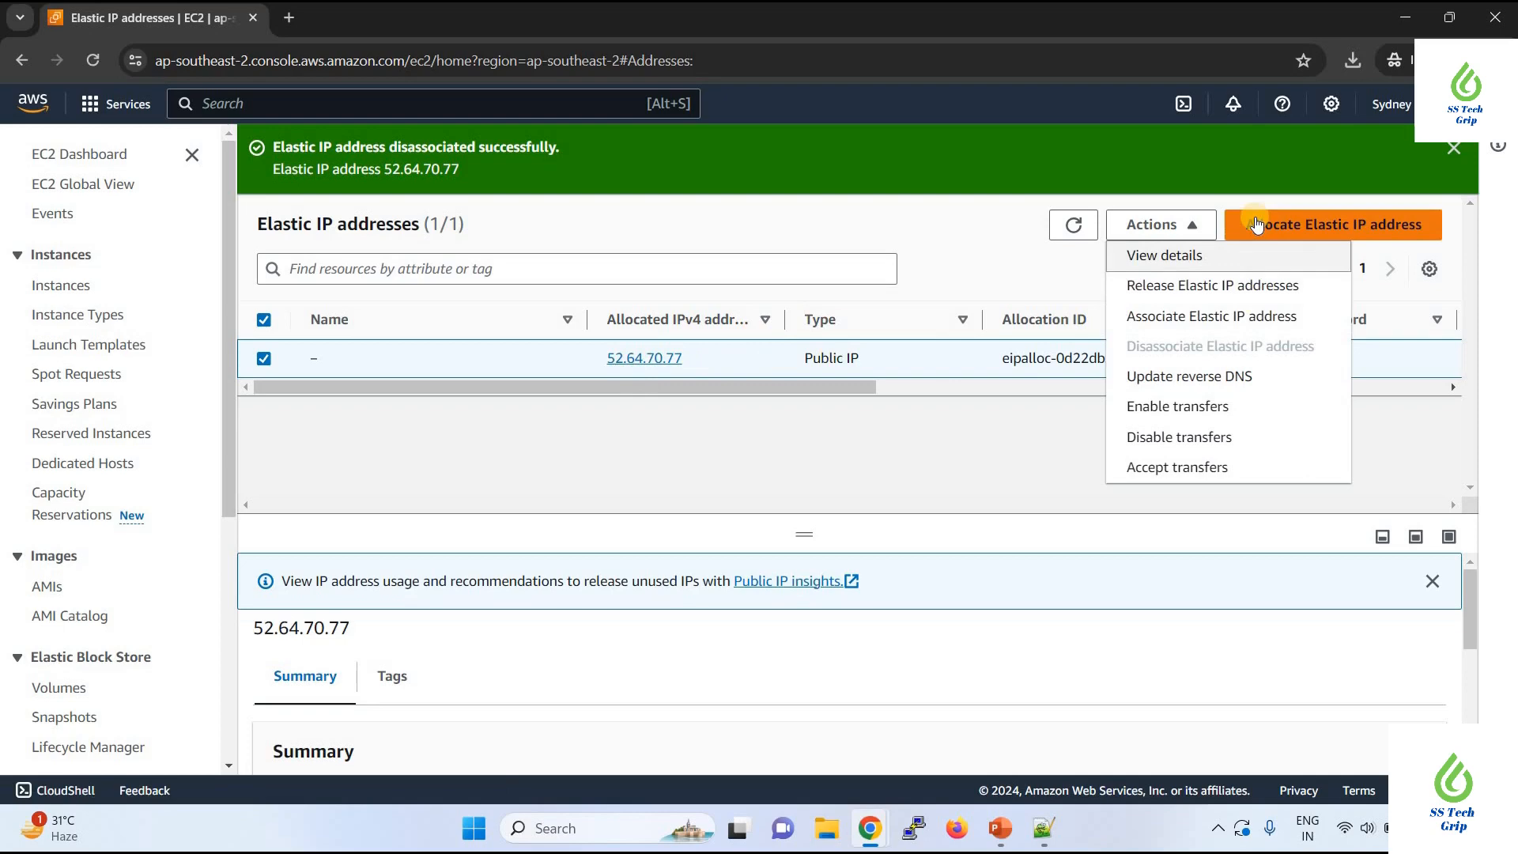
pyautogui.click(1249, 291)
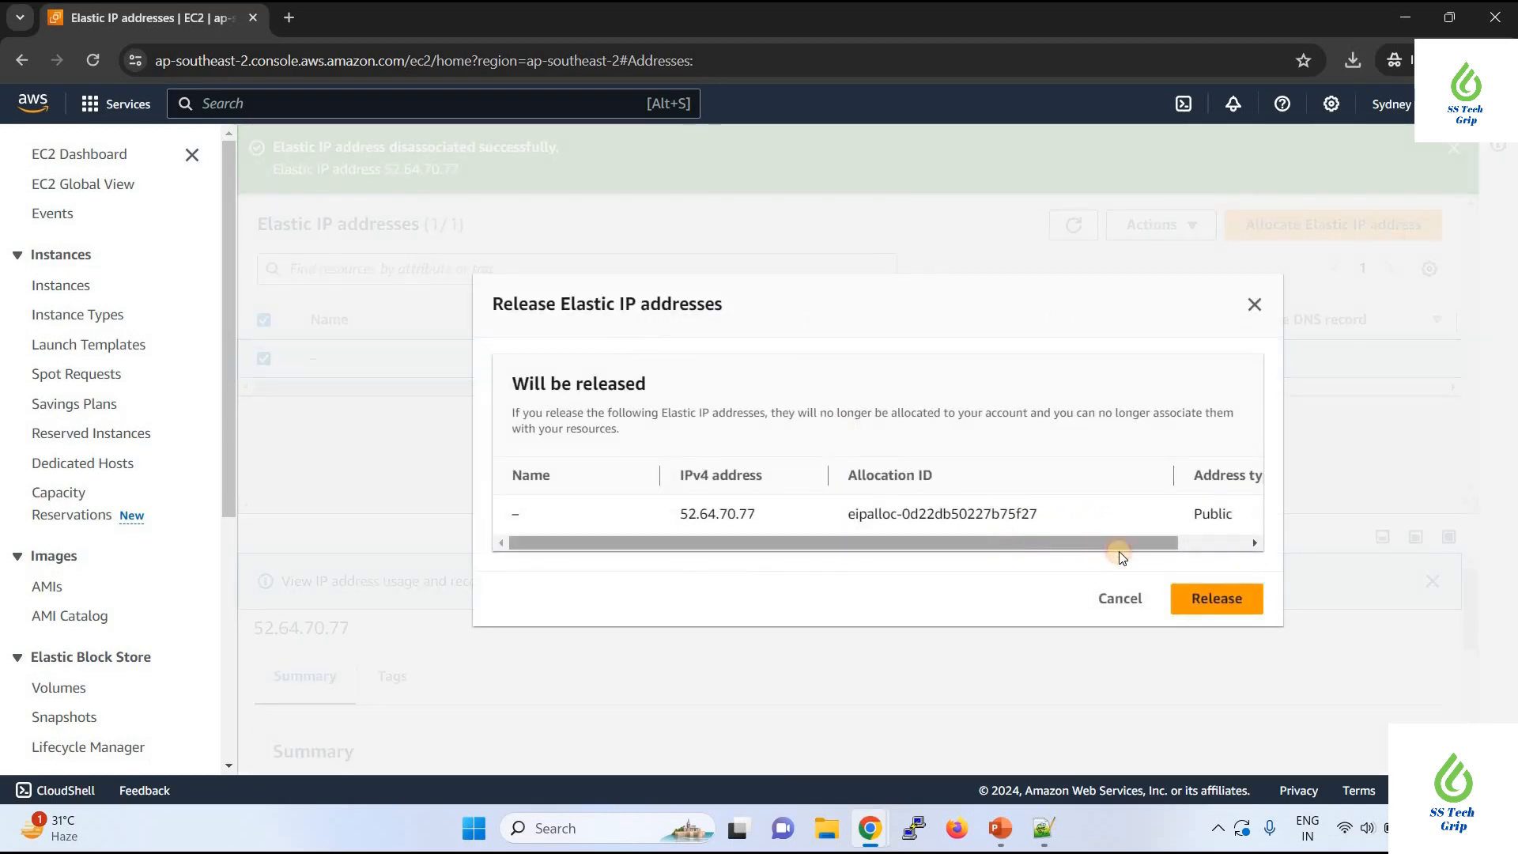
pyautogui.moveTo(1007, 542); pyautogui.dragTo(1105, 542)
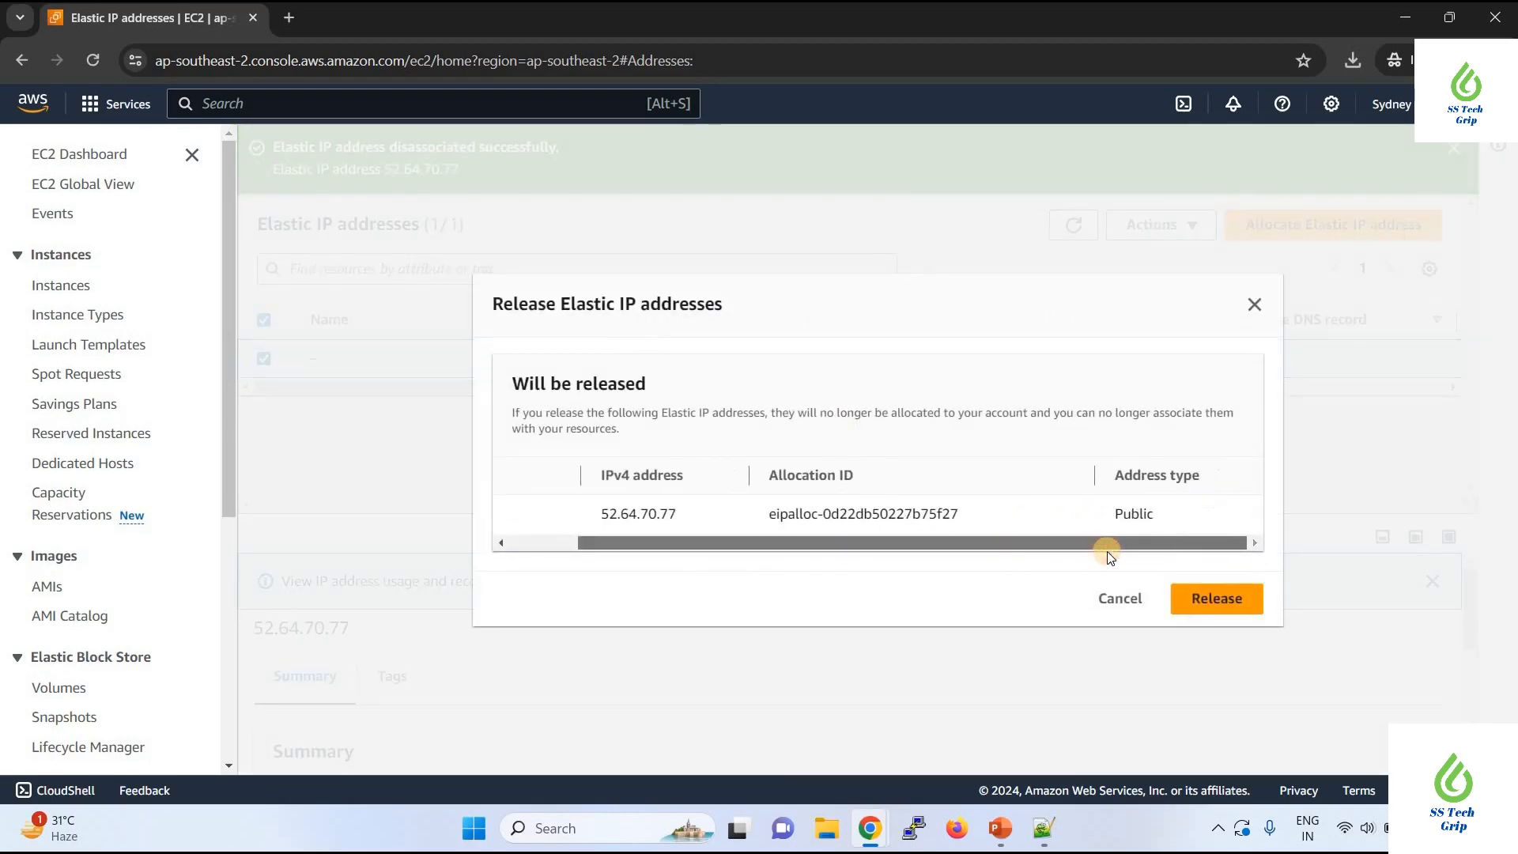
pyautogui.click(1217, 600)
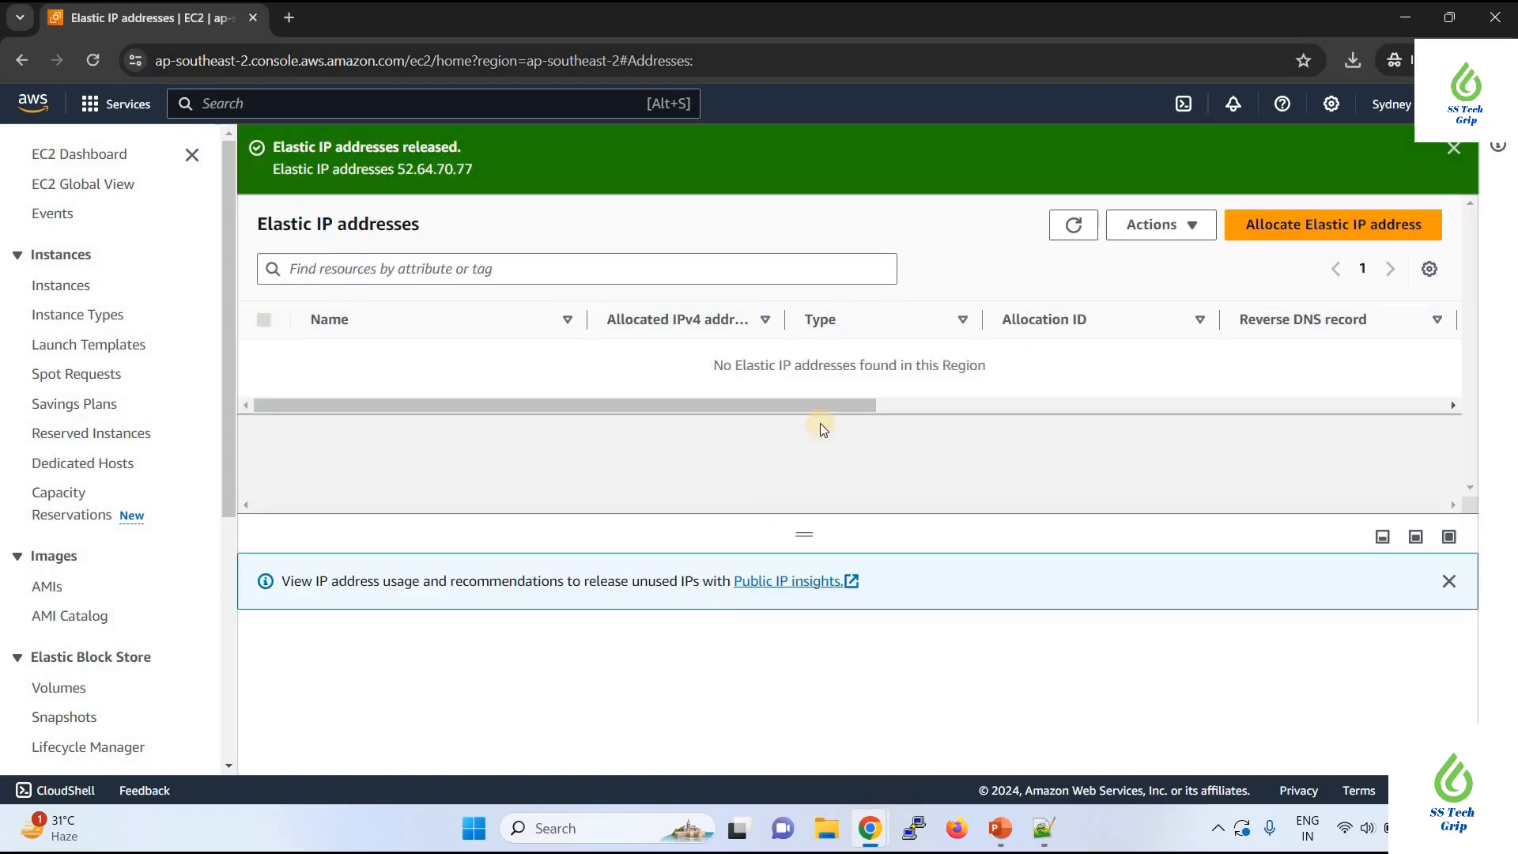